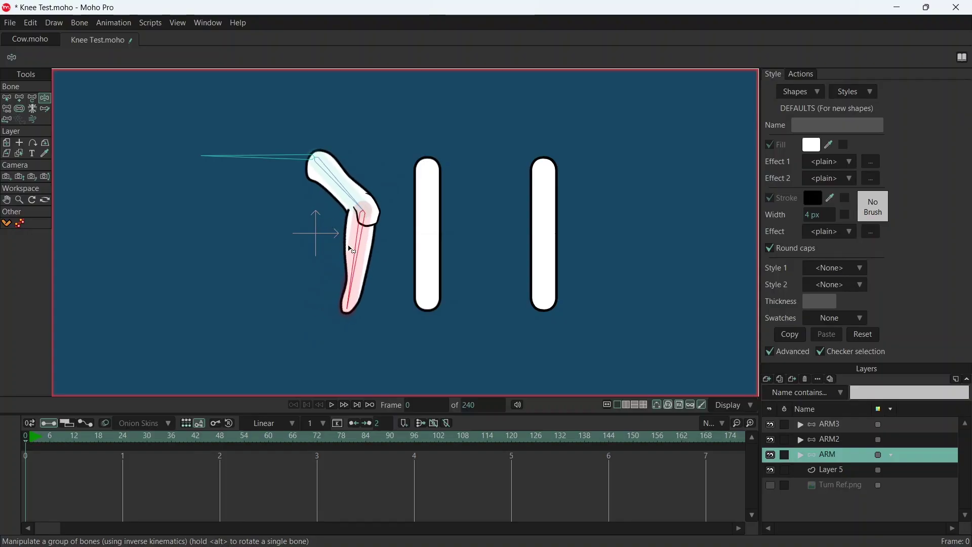
Test the ARM2 rig by bending its lower bone through inverse kinematics.
left_click(834, 439)
left_click_drag(430, 266, 430, 164)
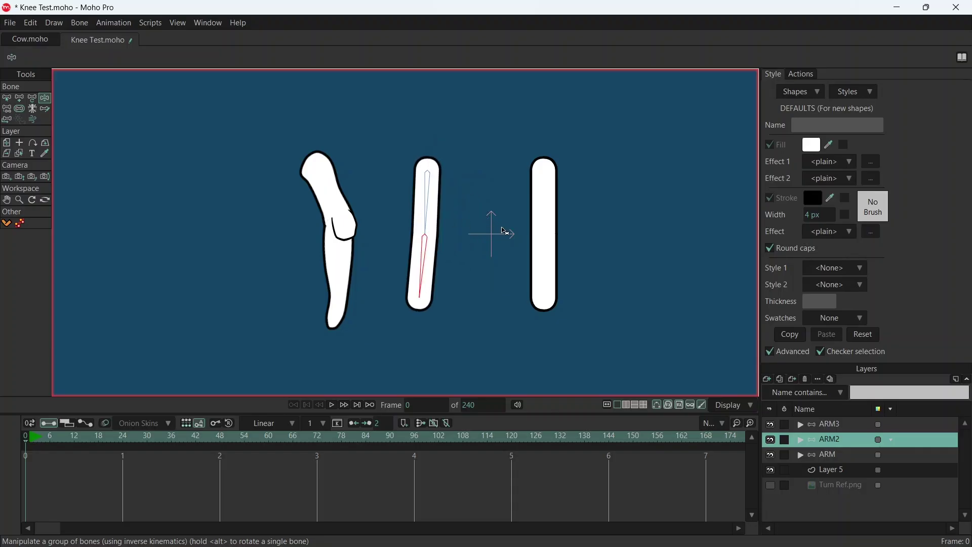
At frame 16, rotate ARM3's middle control bone to about 305° and shift it outward to bend the limb, then return to frame 0.
left_click(860, 426)
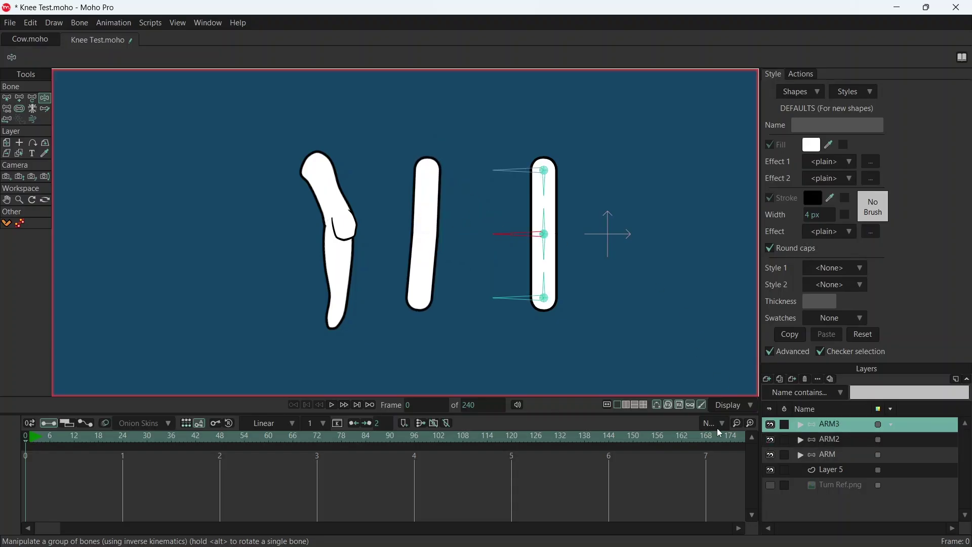
left_click(34, 97)
left_click(91, 437)
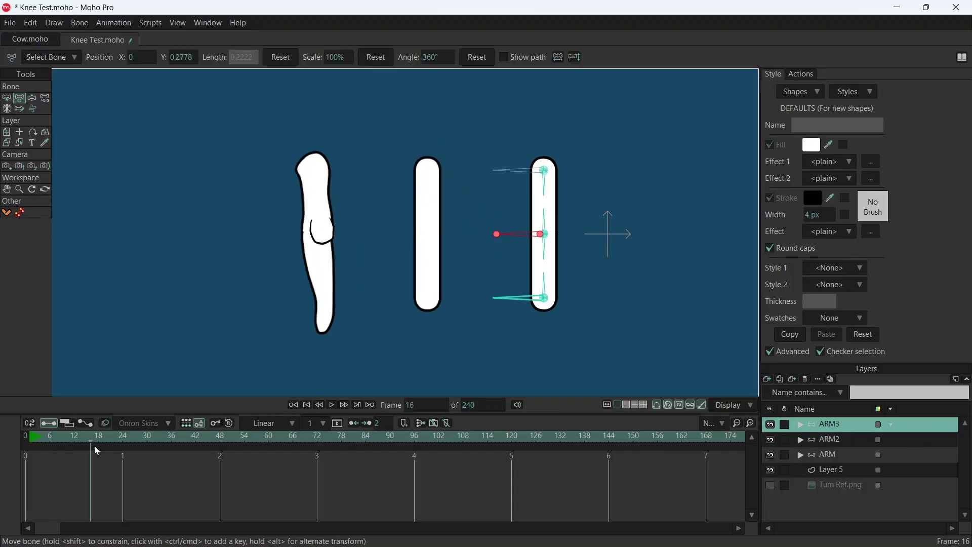
left_click_drag(531, 234, 526, 197)
left_click(544, 233)
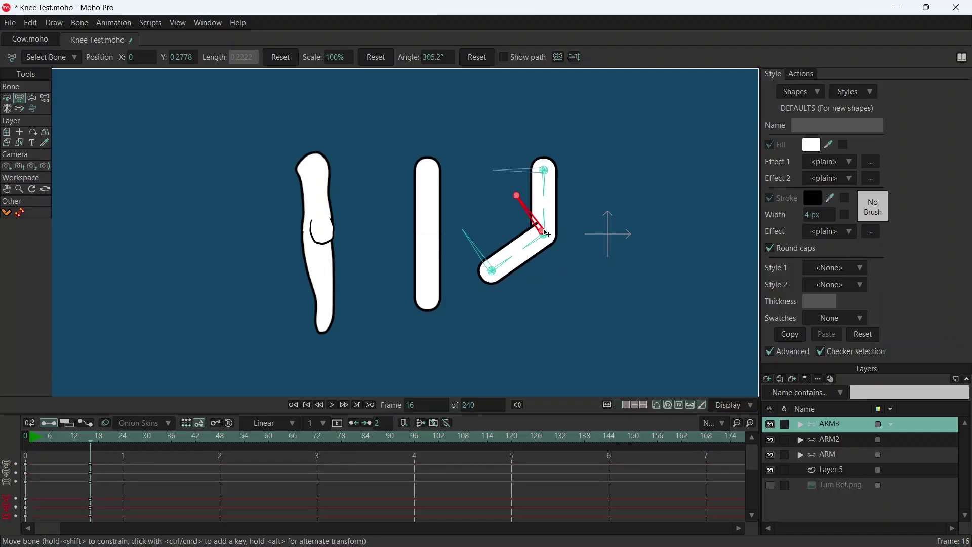
mouse_move(546, 234)
left_mouse_down()
mouse_move(603, 194)
mouse_move(587, 213)
mouse_move(595, 193)
mouse_move(582, 167)
mouse_move(585, 221)
mouse_move(565, 234)
left_mouse_up()
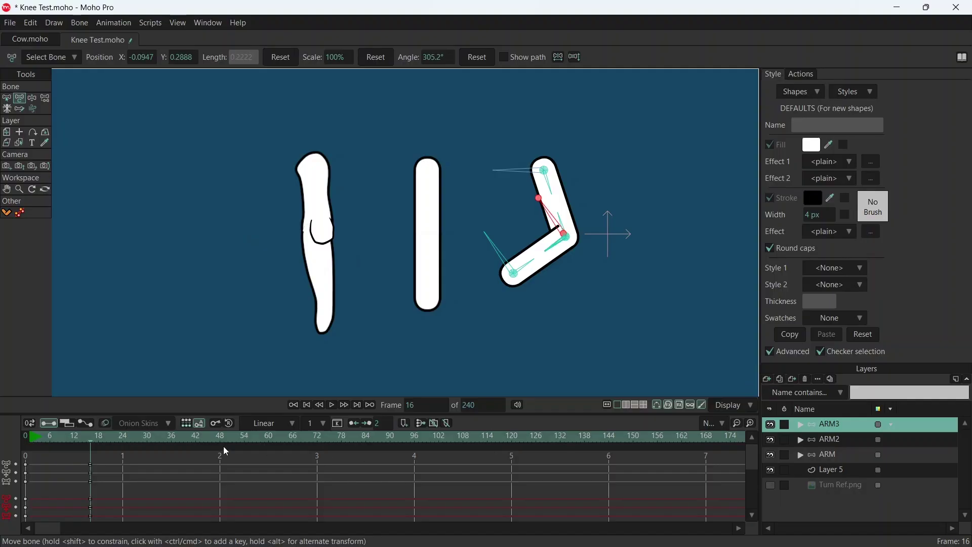
left_click(27, 437)
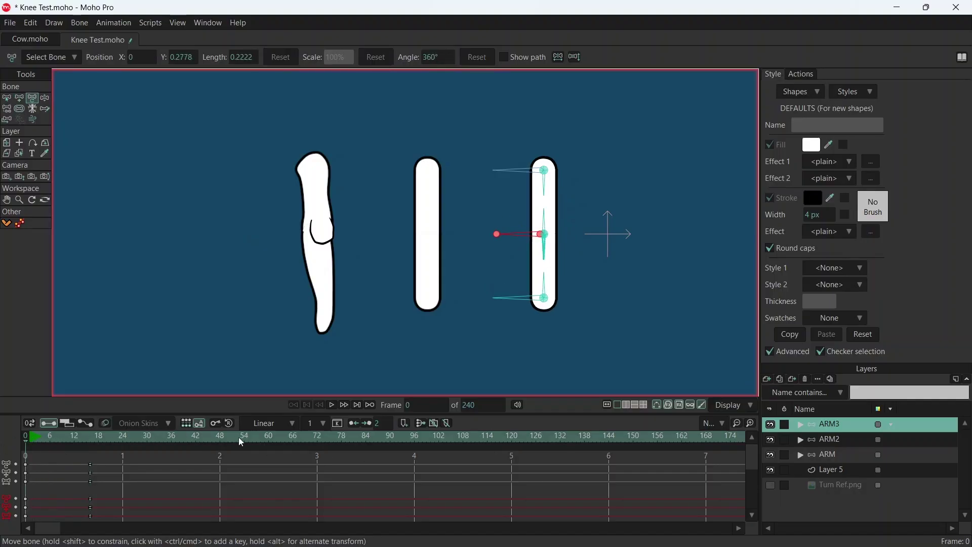
Add a new vector layer and hide the ARM3, ARM2 and ARM layers.
left_click(767, 380)
left_click(793, 395)
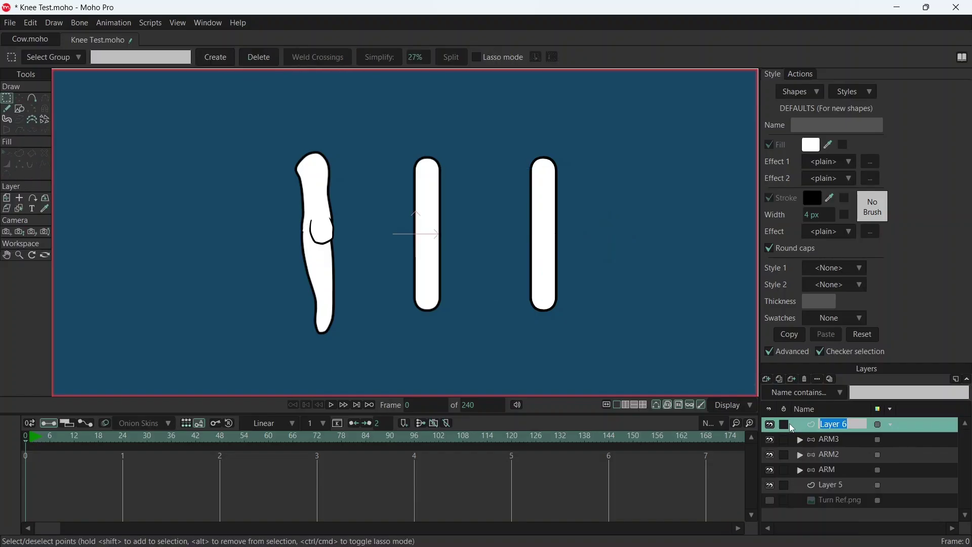
left_click(769, 439)
left_click(770, 454)
left_click(770, 470)
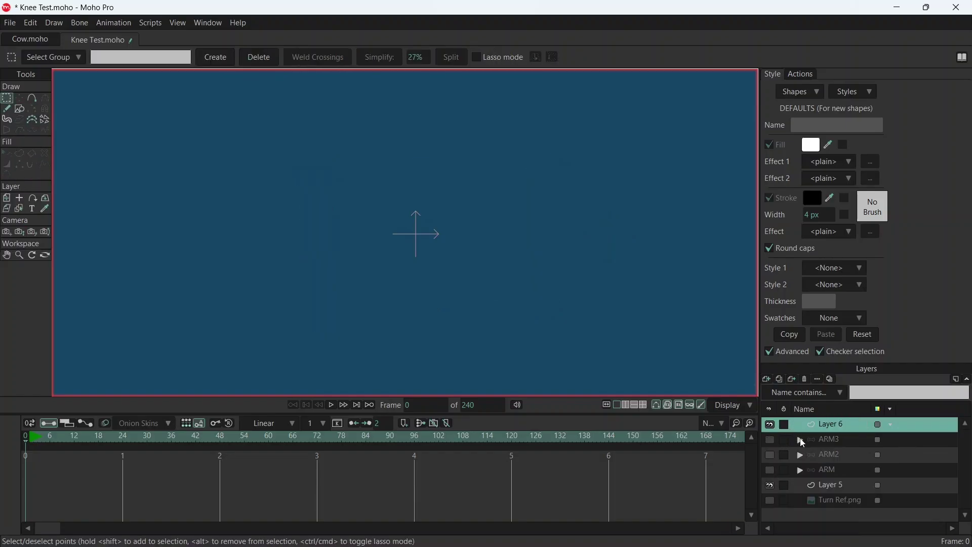
Draw a closed upper-leg outline with the Add Point tool, wide at the thigh and narrowing toward the knee.
left_click(35, 97)
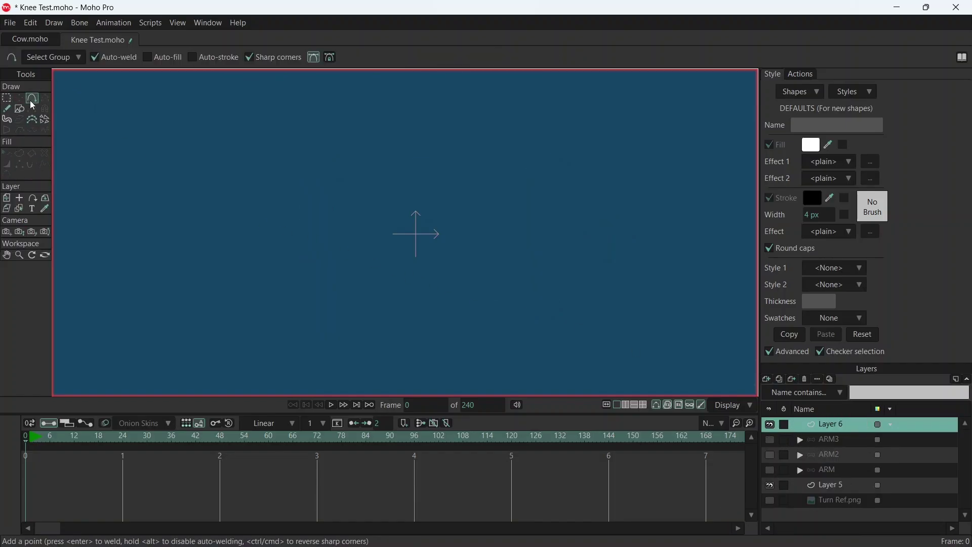
scroll(405, 243, "down", 1)
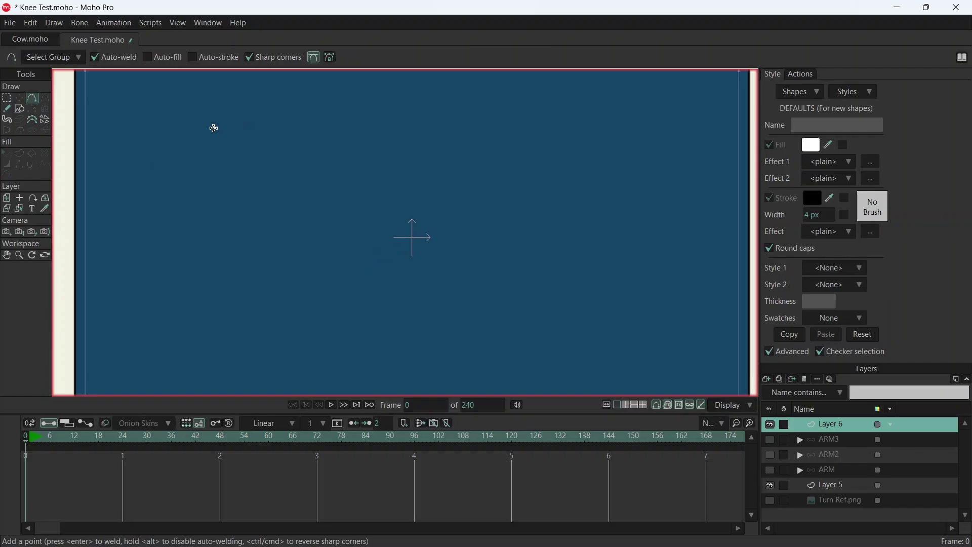
left_click_drag(226, 127, 218, 230)
left_click(221, 254)
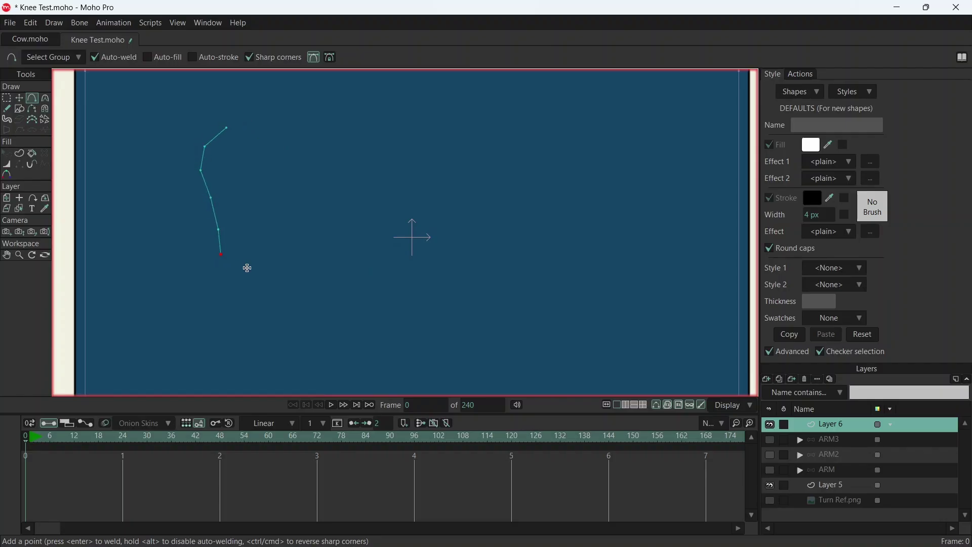
left_click(241, 261)
left_click(253, 248)
left_click(260, 214)
left_click_drag(261, 214, 256, 157)
left_click_drag(255, 158, 244, 135)
left_click(226, 128)
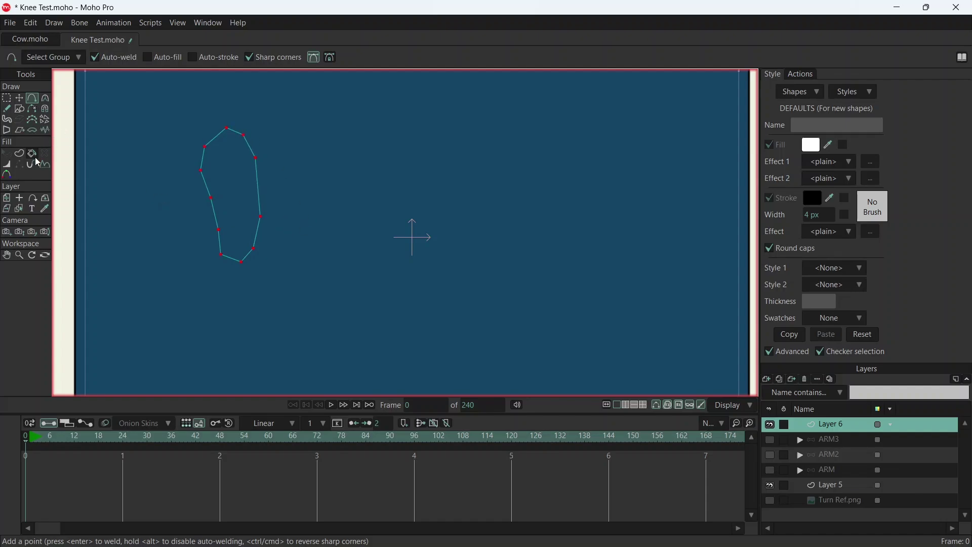
Create a shape with fill and stroke from the upper-leg outline and smooth all its points to a curvature of about 0.21.
left_click(19, 153)
left_click(108, 63)
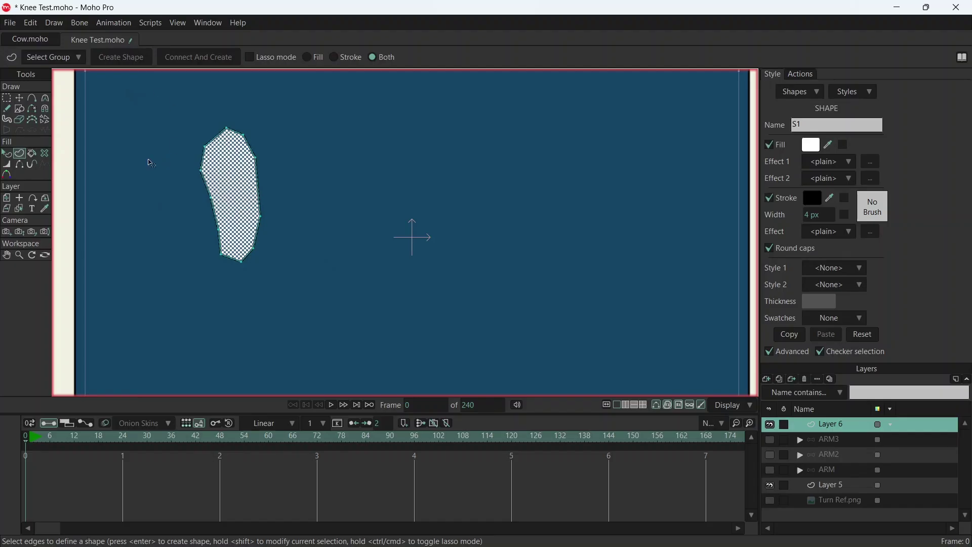
left_click(46, 99)
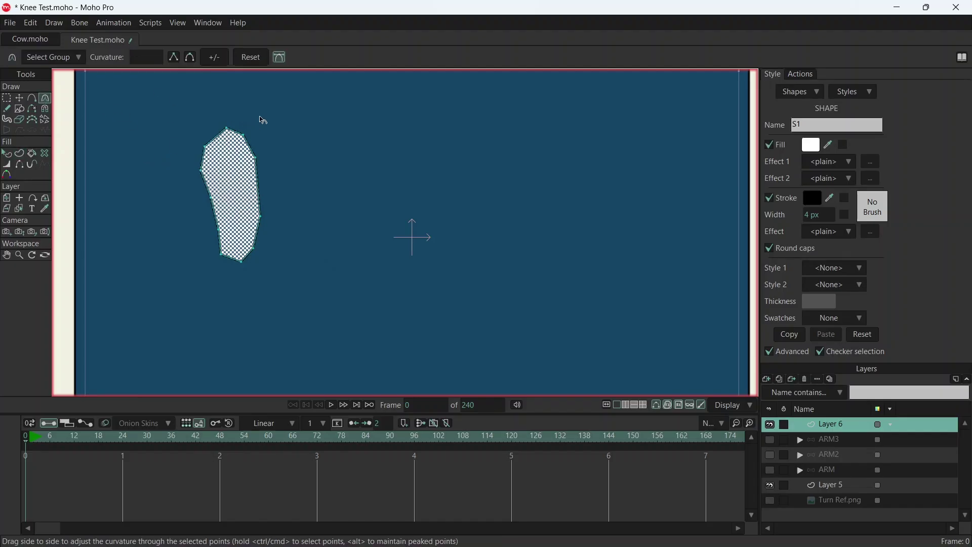
key("ctrl+a")
left_click_drag(231, 124, 72, 110)
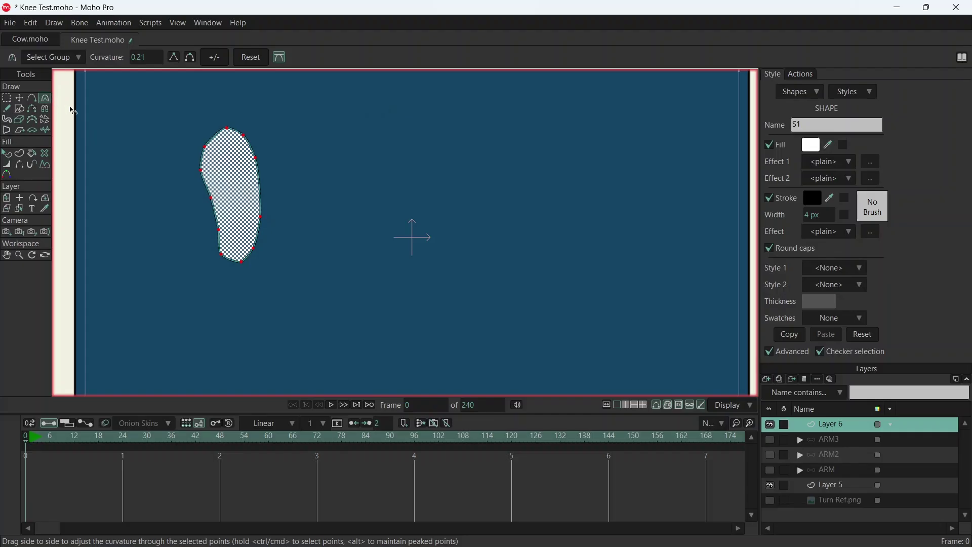
Add another vector layer and draw a closed lower-leg outline whose top overlaps the lower end of the upper leg.
left_click(32, 98)
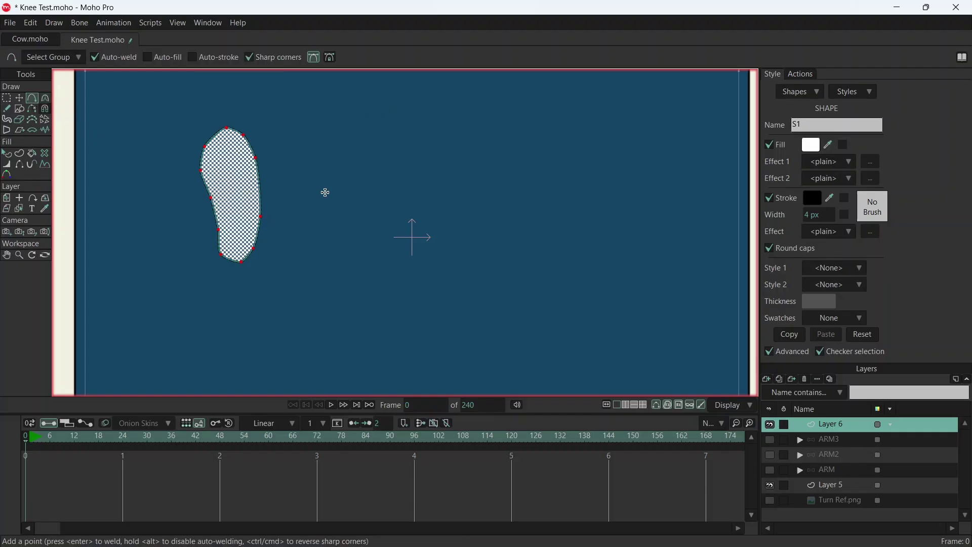
left_click(769, 380)
left_click(787, 387)
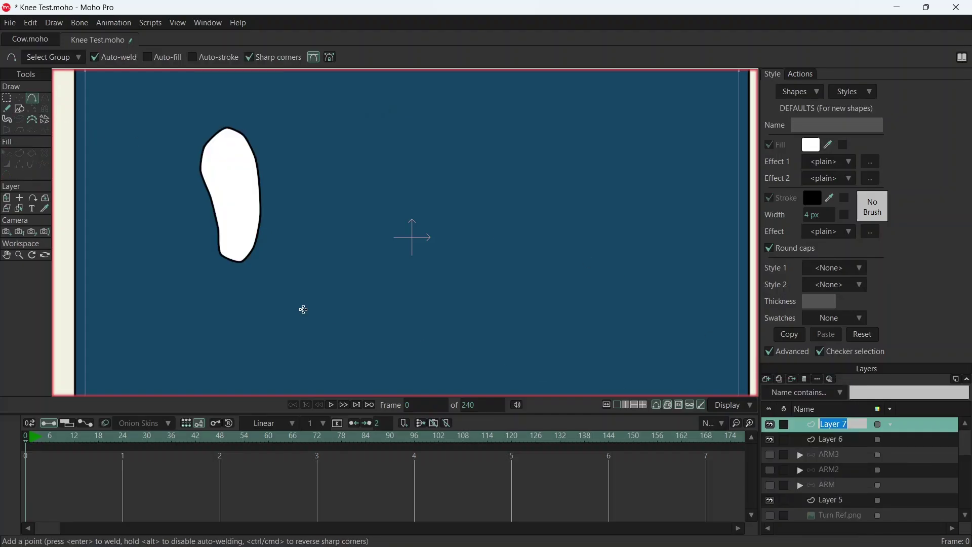
left_click_drag(301, 308, 426, 297)
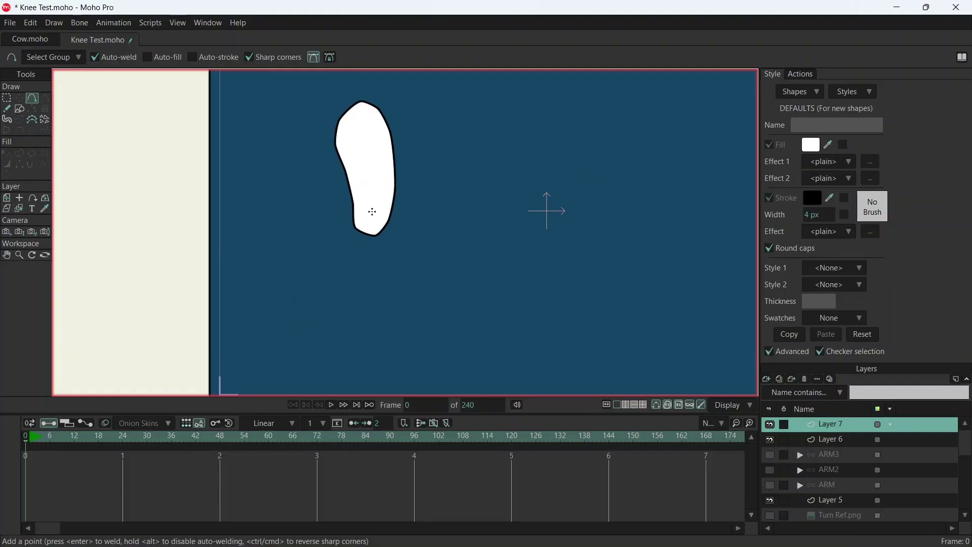
left_click_drag(369, 210, 344, 257)
left_click_drag(343, 257, 393, 221)
left_click_drag(393, 221, 383, 211)
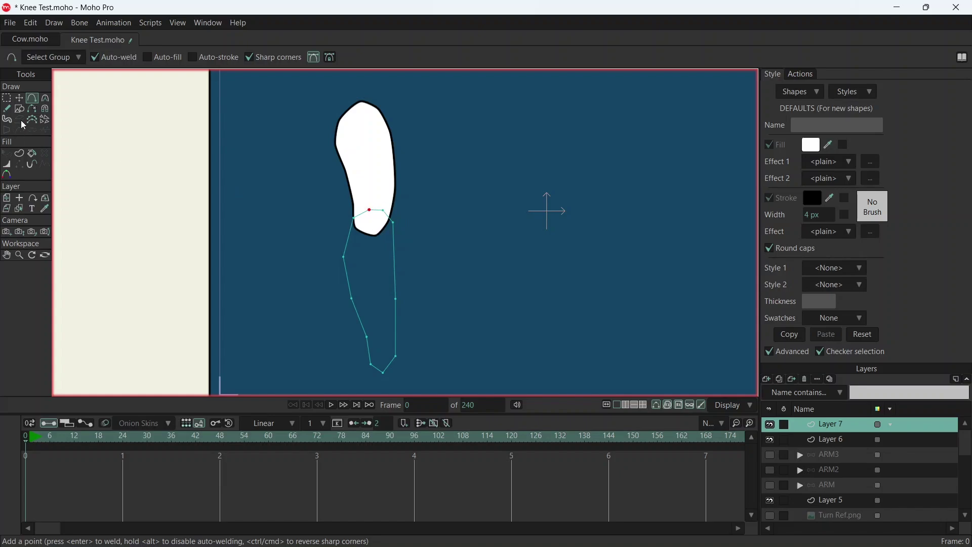
Create a shape with fill and stroke from the lower-leg outline and smooth all its points to a curvature of about 0.15.
key("ctrl+a")
left_click(19, 153)
left_click(132, 57)
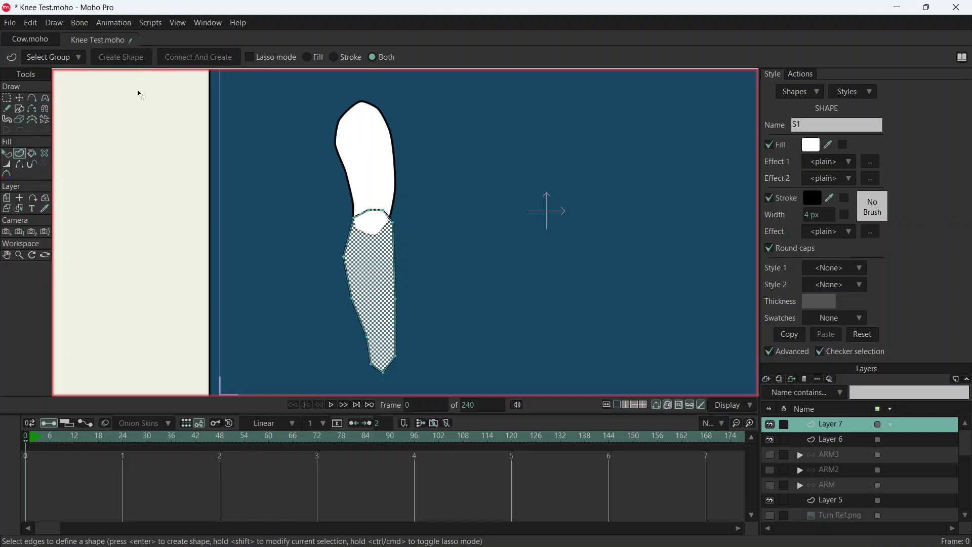
left_click(45, 98)
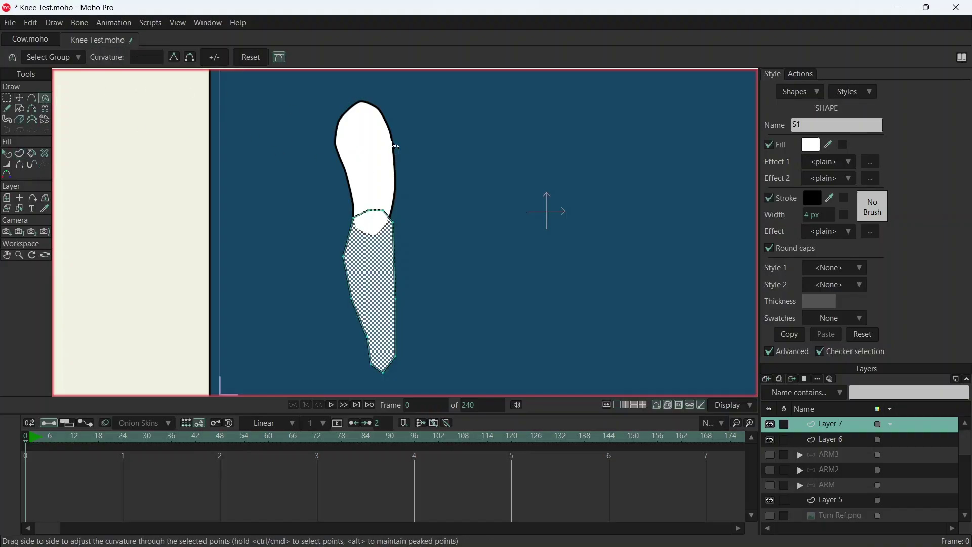
key("ctrl+a")
left_click_drag(428, 201, 500, 207)
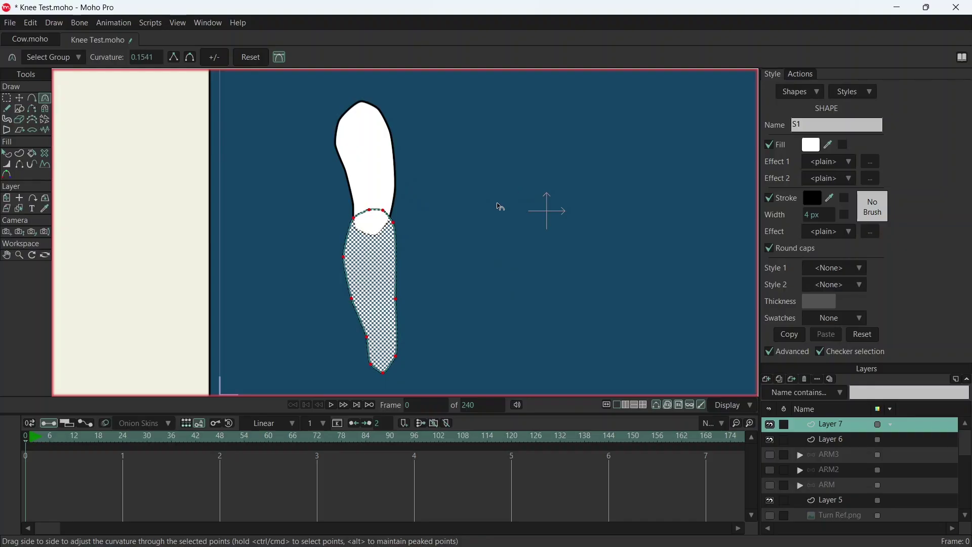
Move the lower leg's upper corner point at the knee inward so it meets the upper leg's outline.
left_click(19, 98)
scroll(410, 218, "up", 5)
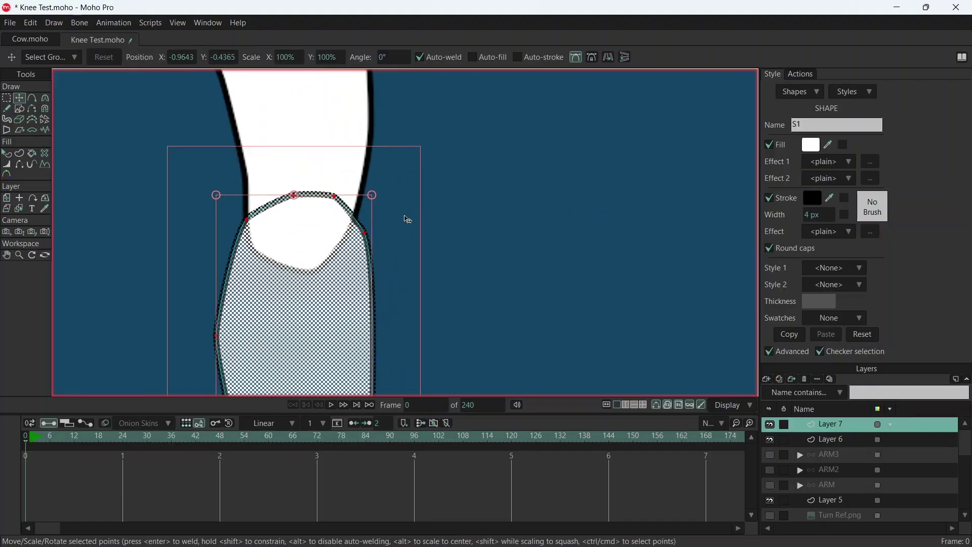
left_click_drag(394, 200, 484, 202)
left_click(415, 254)
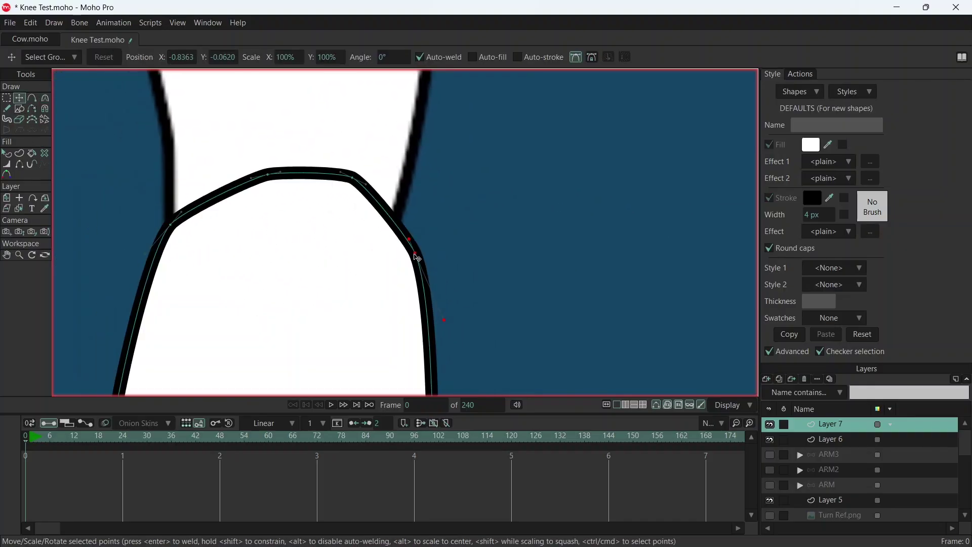
left_click_drag(418, 258, 398, 221)
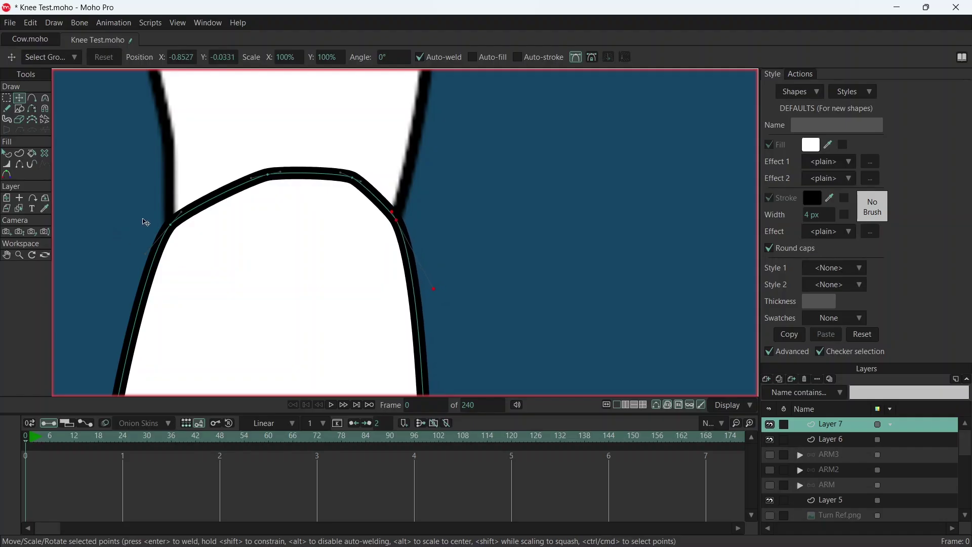
left_click(172, 226)
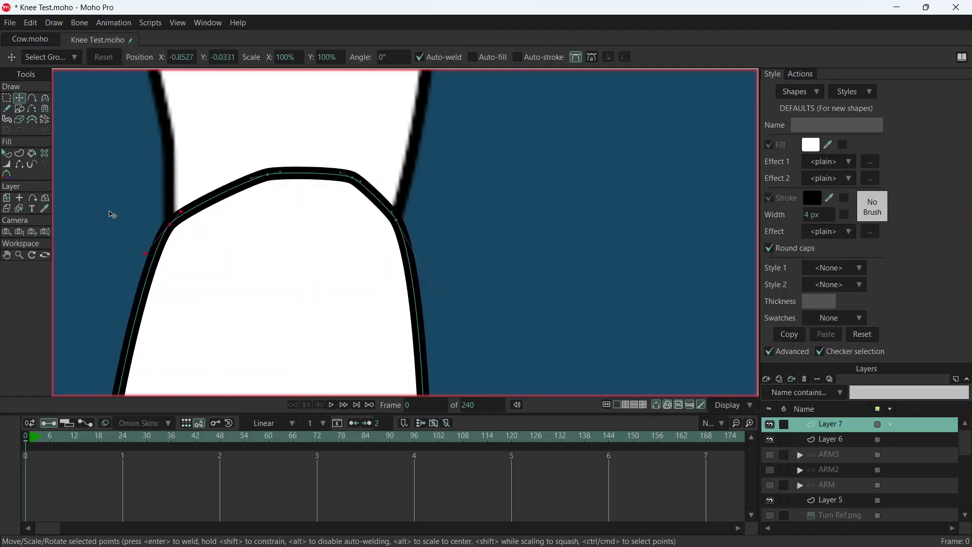
Hide the three edges along the lower leg's top so no stroke crosses the knee overlap.
left_click(19, 164)
left_click(216, 196)
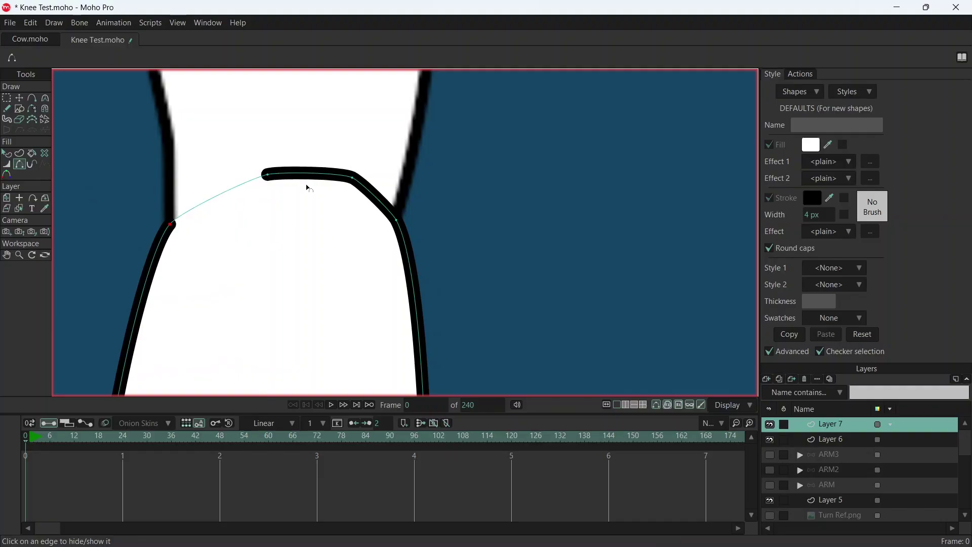
left_click(372, 197)
left_click(328, 179)
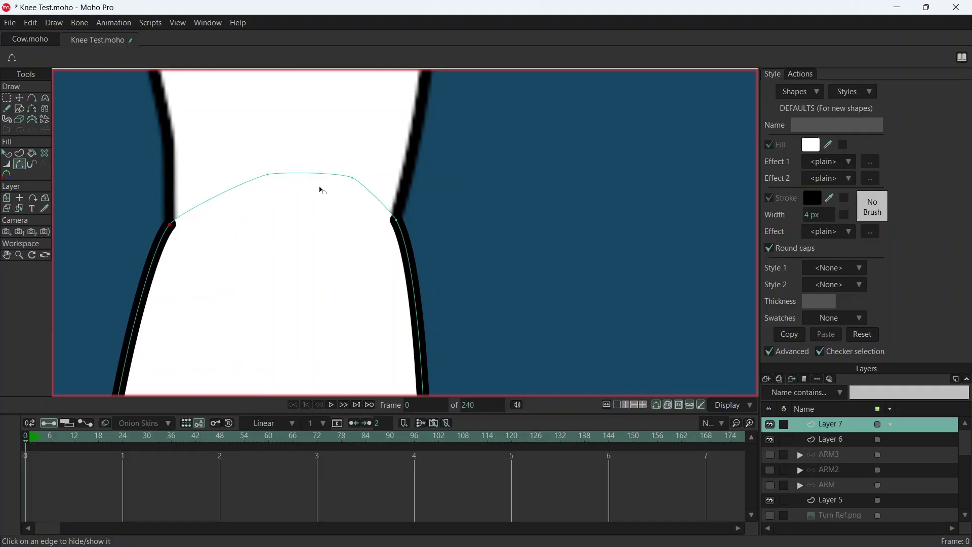
scroll(322, 209, "down", 5)
scroll(372, 198, "down", 3)
scroll(391, 215, "up", 2)
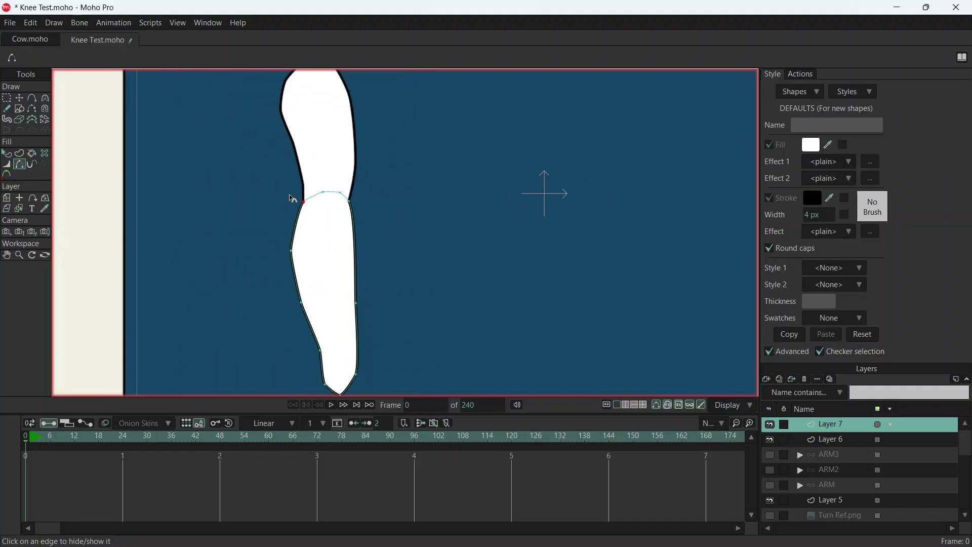
Add a third vector layer and draw a closed, roughly round kneecap outline over the joint, extending slightly past the leg's edge.
left_click(766, 379)
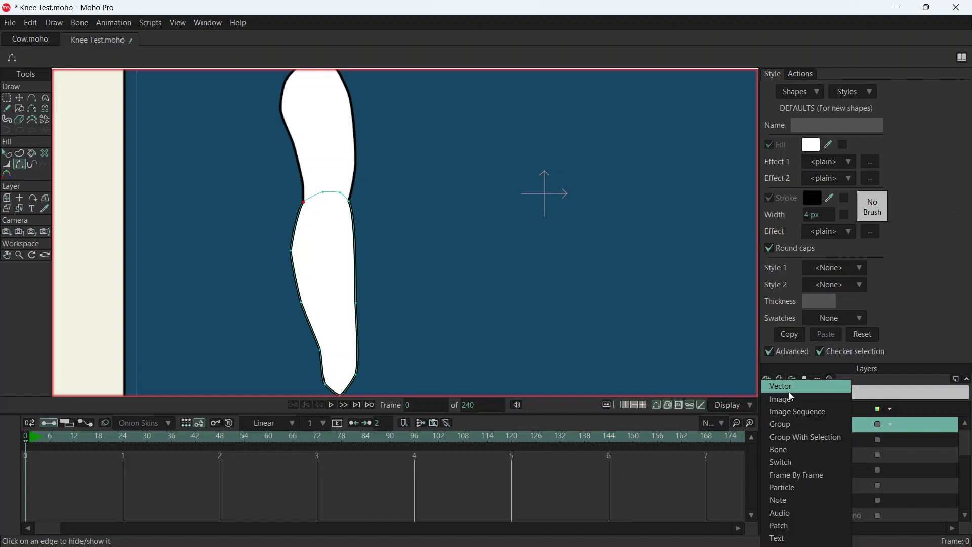
left_click(788, 393)
left_click(32, 98)
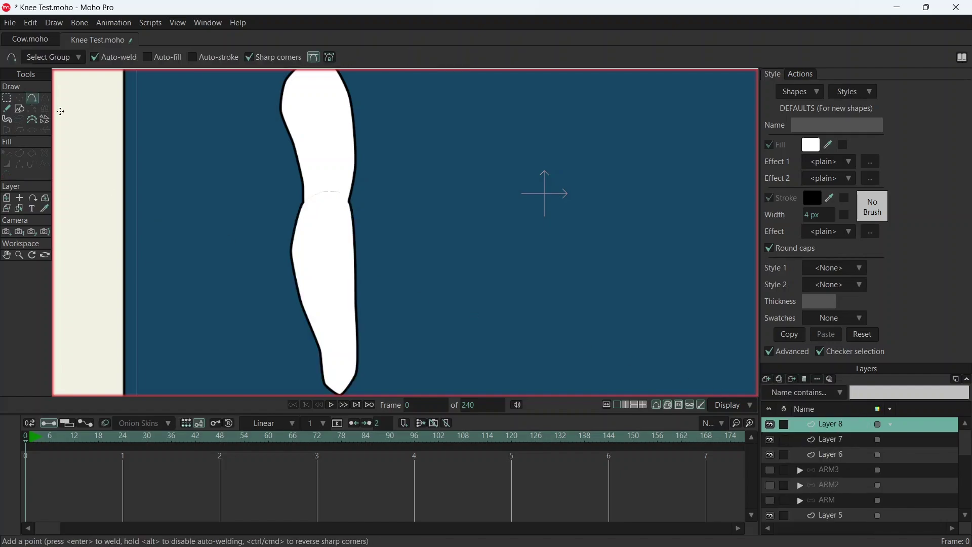
scroll(344, 177, "up", 3)
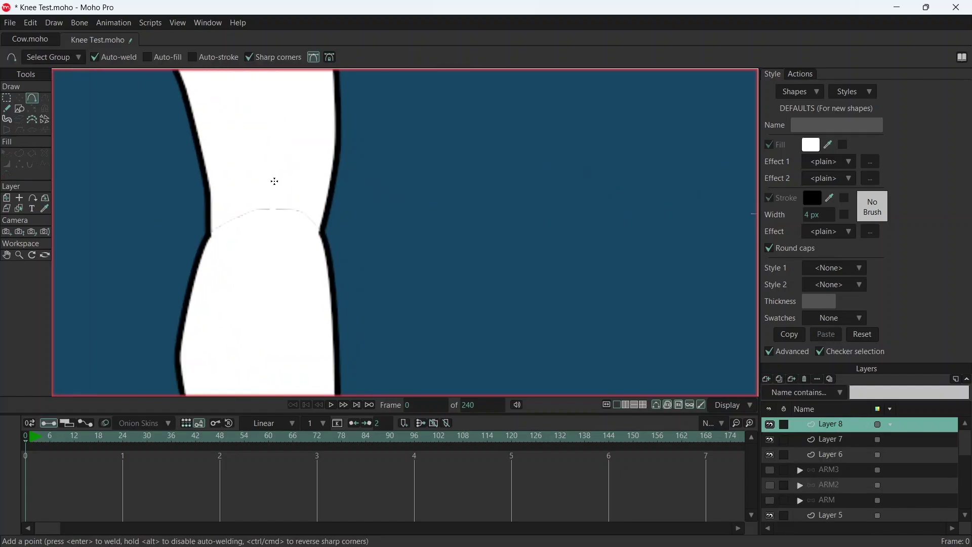
mouse_move(276, 182)
left_mouse_down()
mouse_move(253, 207)
mouse_move(253, 243)
left_mouse_up()
mouse_move(253, 243)
left_mouse_down()
mouse_move(261, 276)
mouse_move(271, 276)
left_mouse_up()
left_click_drag(271, 276, 277, 183)
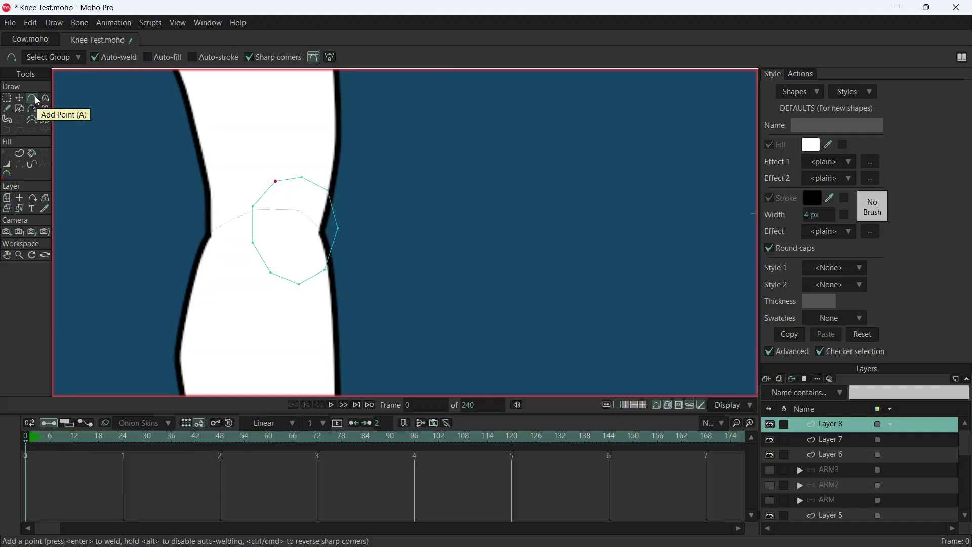
Create a shape with both fill and stroke from all points of the kneecap outline.
key("ctrl+a")
left_click(19, 153)
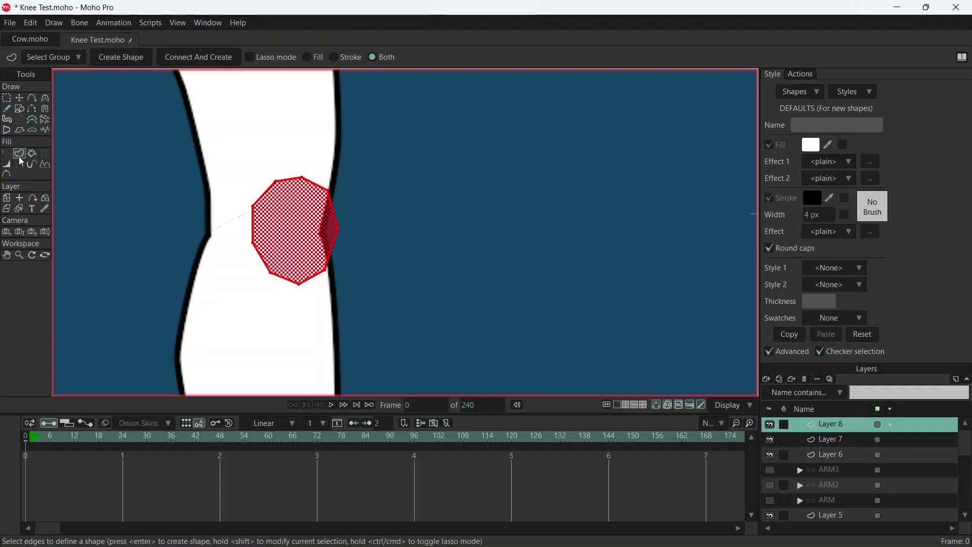
left_click(146, 56)
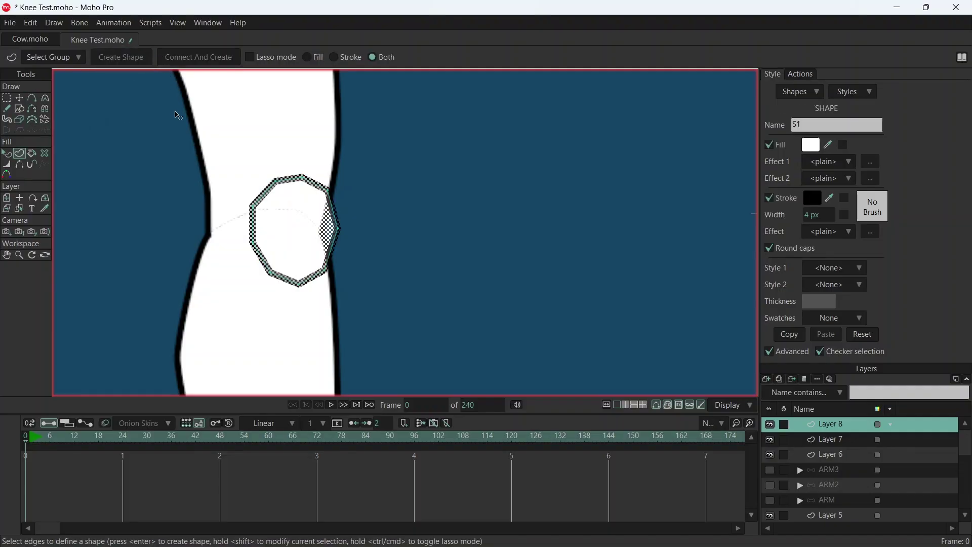
Smooth the whole kneecap outline into a round curve and hide its four edges along the top and the inner upper side.
left_click(45, 98)
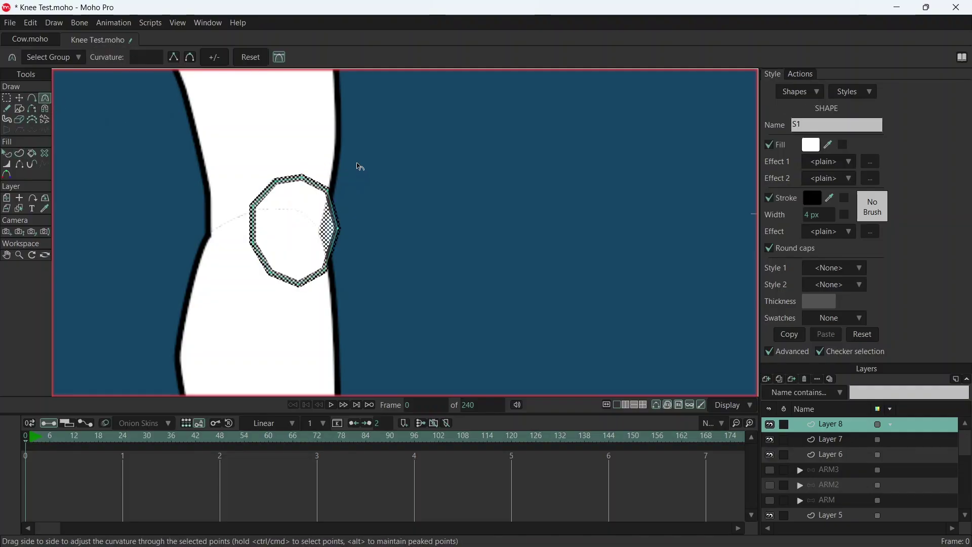
left_click_drag(354, 165, 548, 160)
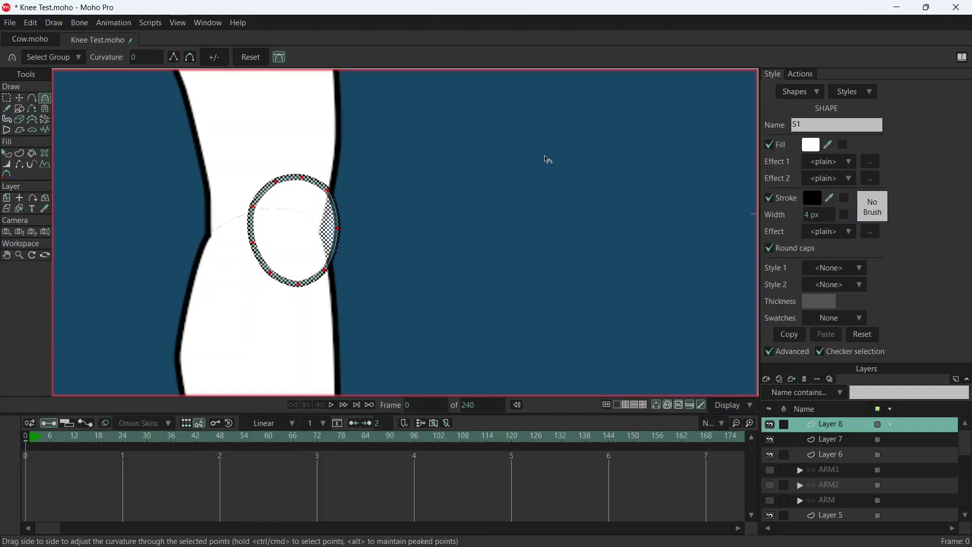
left_click(21, 165)
scroll(341, 222, "up", 2)
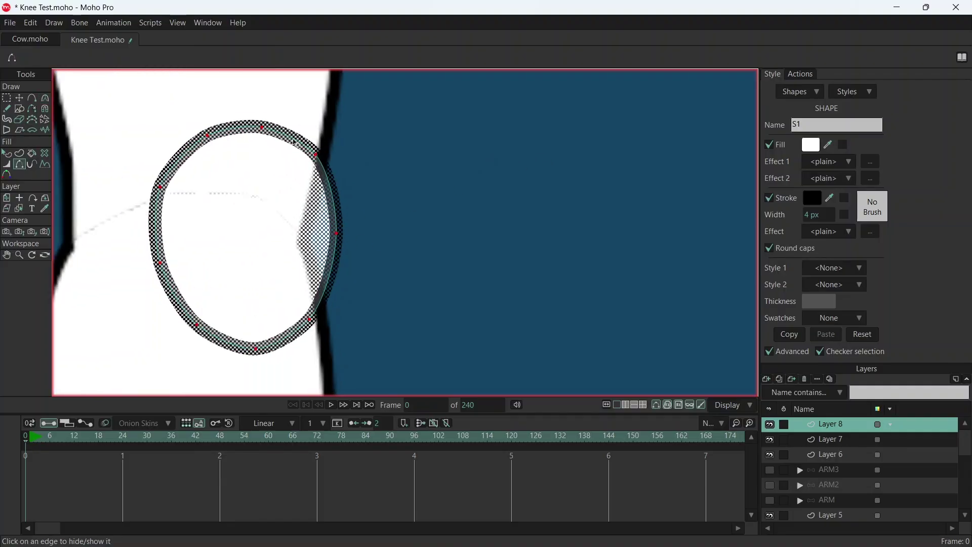
left_click(297, 143)
left_click(231, 130)
left_click(199, 154)
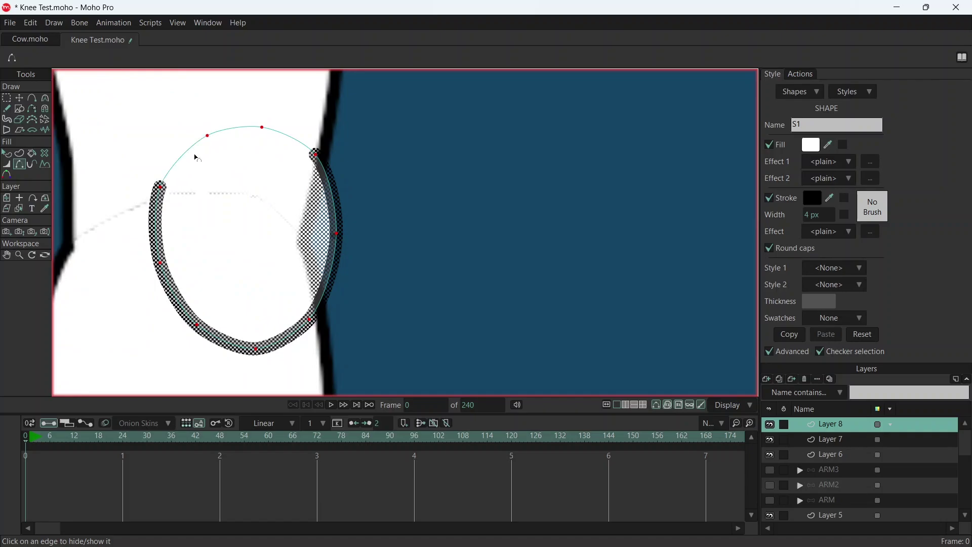
scroll(229, 166, "down", 1)
left_click(167, 212)
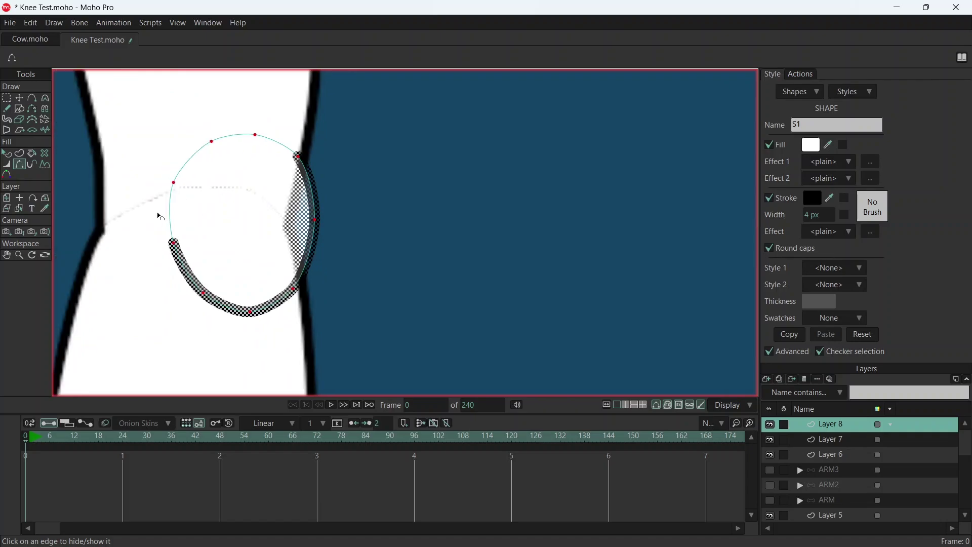
scroll(226, 163, "down", 3)
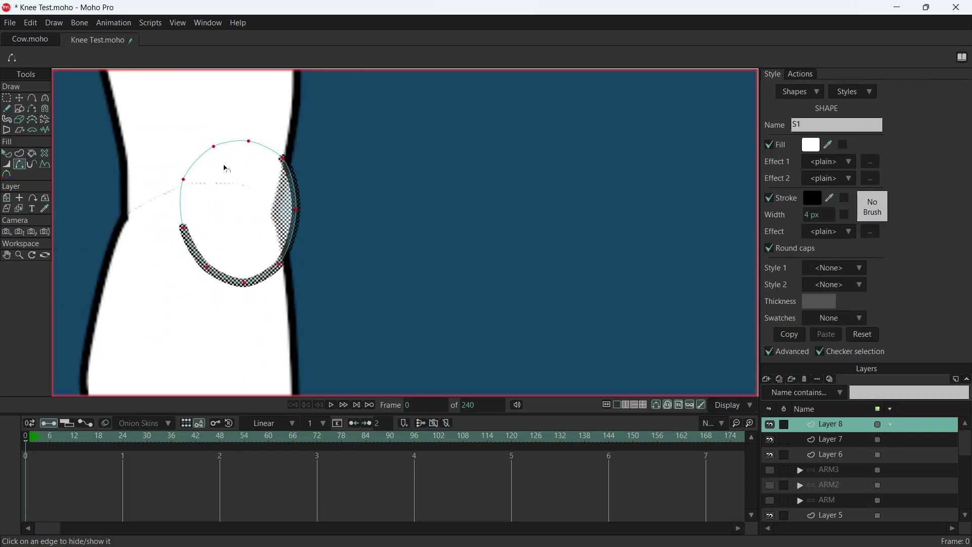
Deselect the kneecap points and save the project.
left_click(19, 98)
left_click(404, 214)
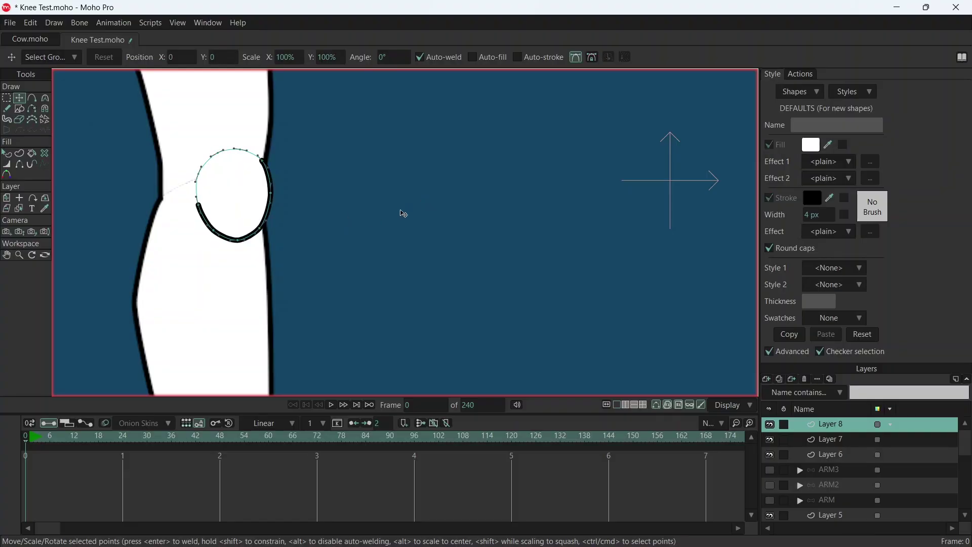
key("ctrl+s")
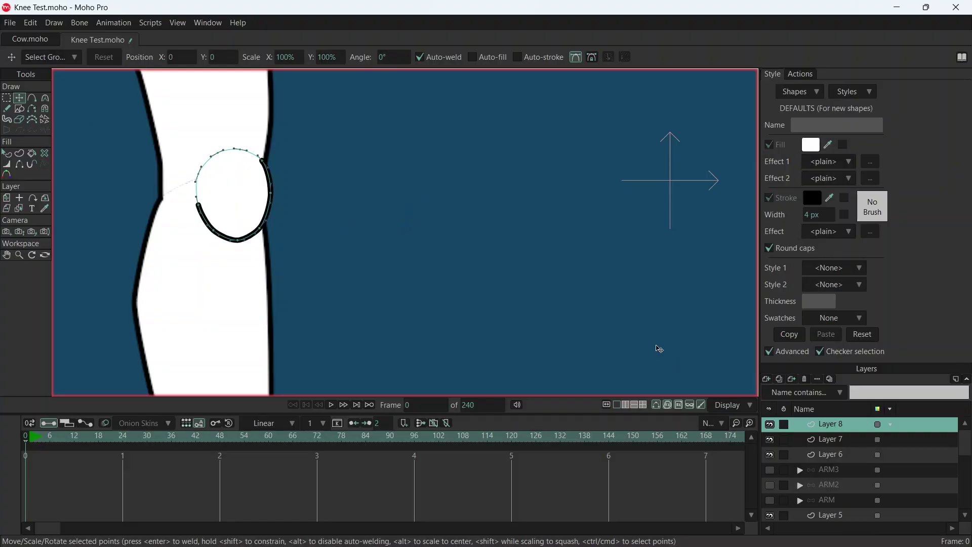
Add a bone layer and move the three vector layers, Layer 6, Layer 7 and Layer 8, into it.
left_click(770, 380)
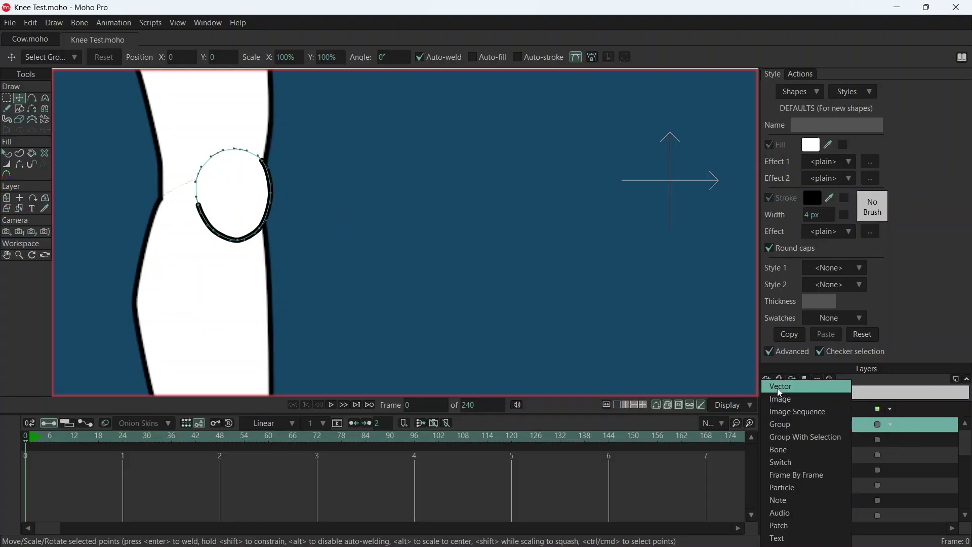
left_click(807, 448)
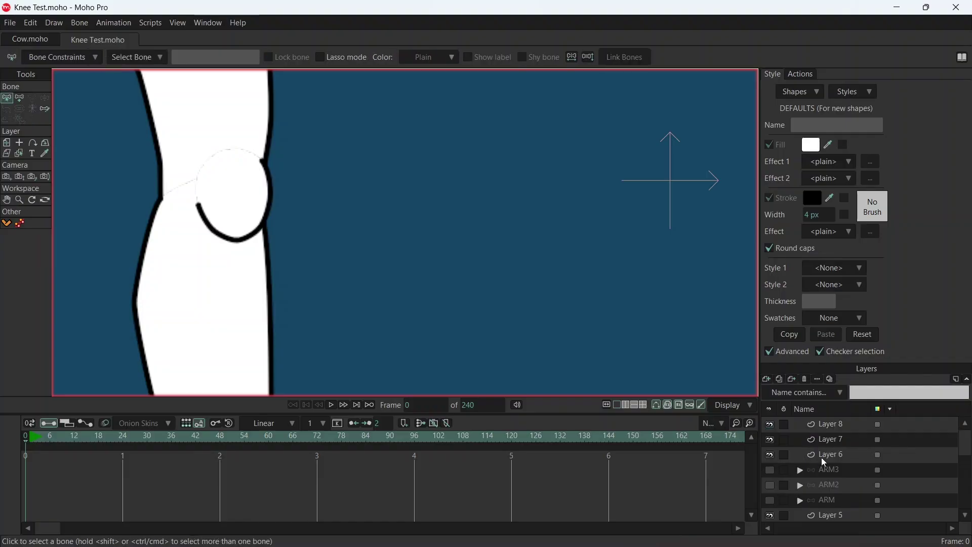
left_click(839, 447)
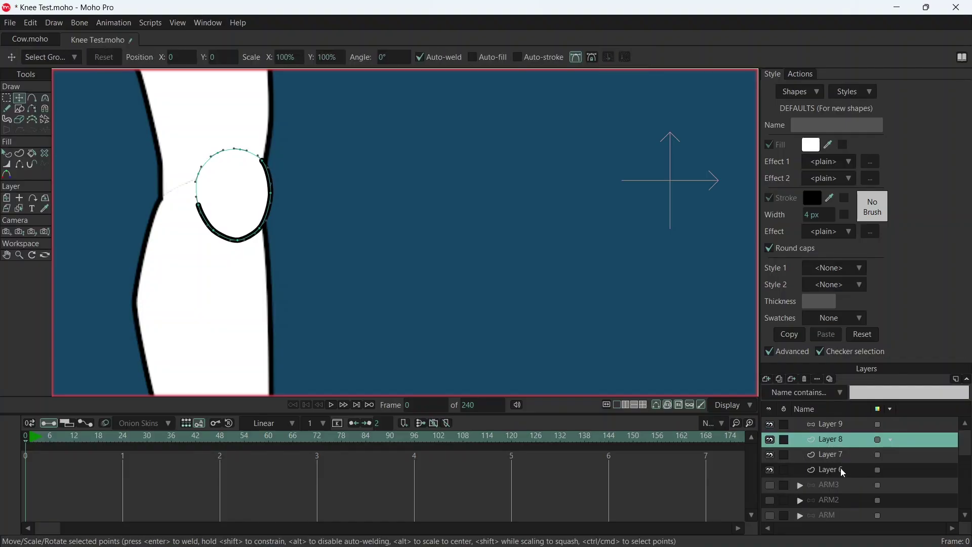
left_click(841, 467, "shift")
left_click_drag(842, 441, 847, 424)
Rename the bone layer as LEG1 and save the project.
left_click(838, 425)
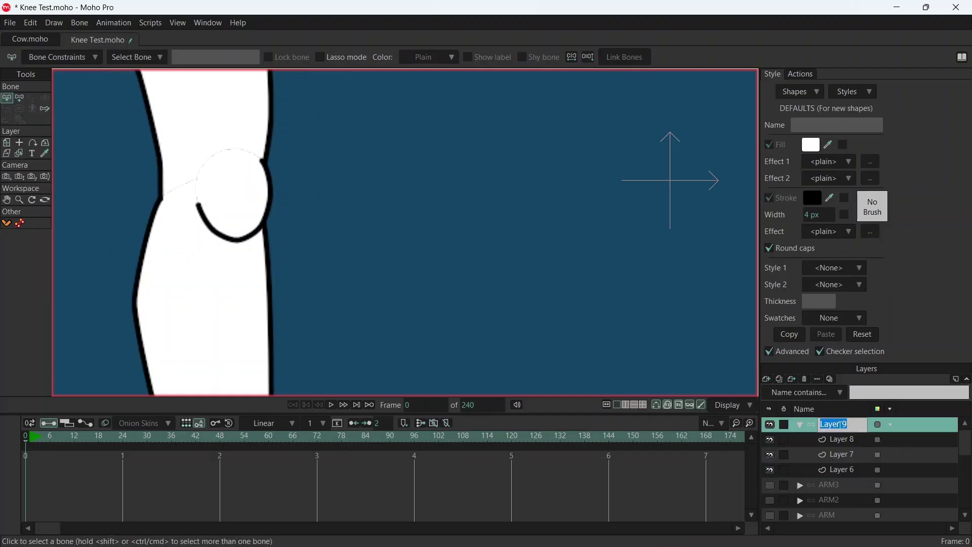
type("LEG1")
key("Return")
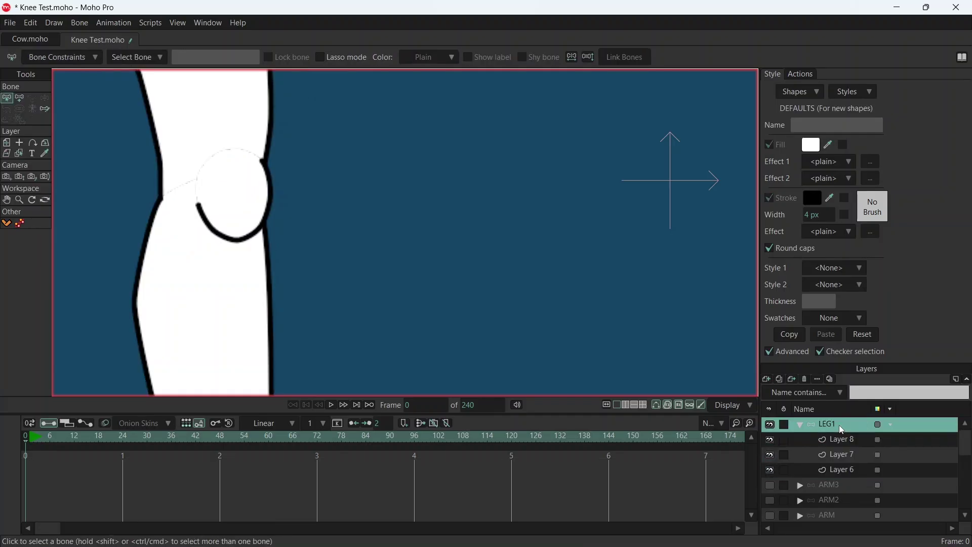
key("ctrl+s")
Add a chain of two bones, one from the hip to the knee and one from the knee to the leg's lower end.
scroll(516, 302, "down", 4)
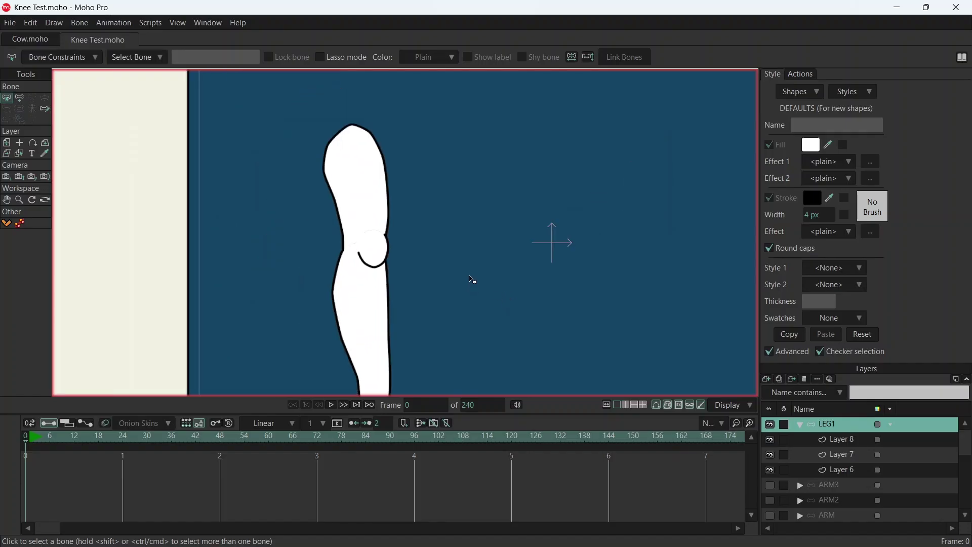
left_click(18, 100)
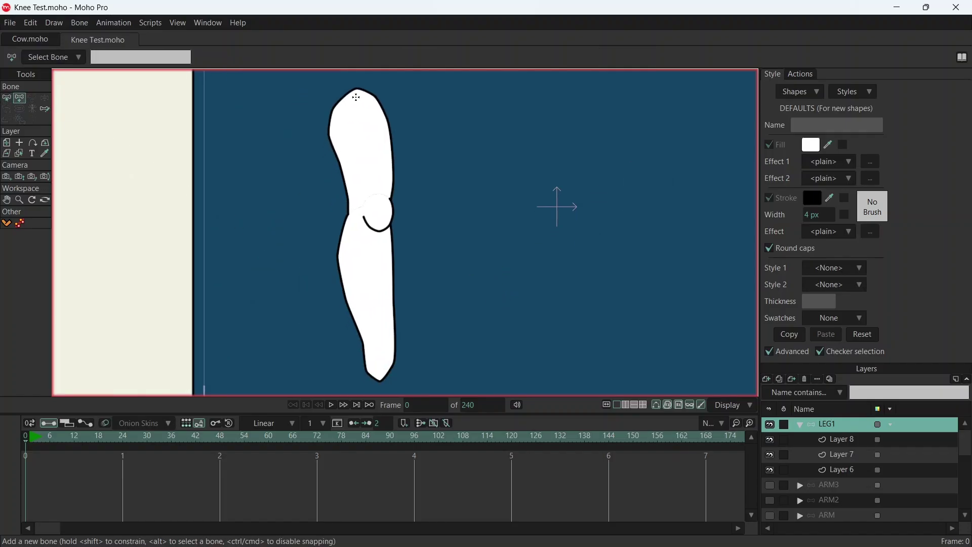
left_click_drag(357, 97, 381, 369)
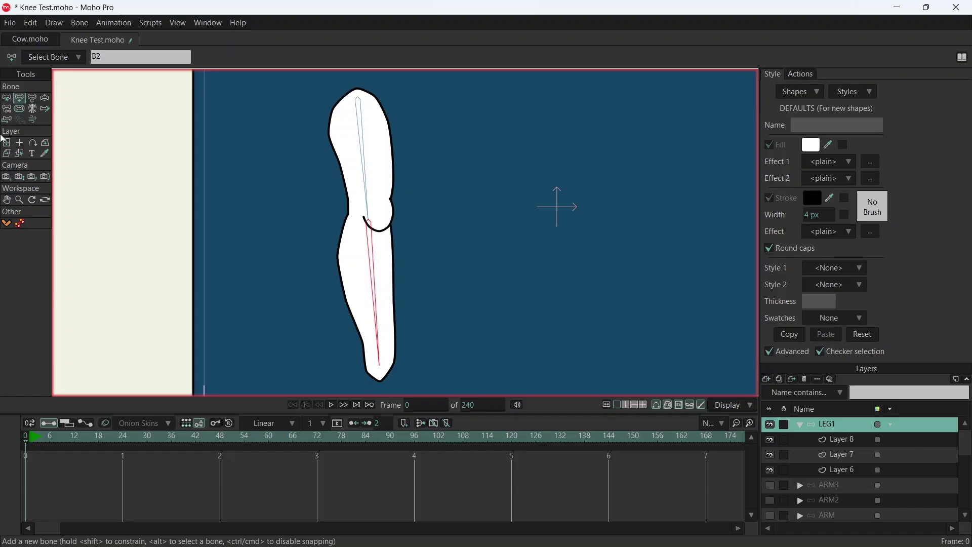
Reduce the strength of both leg bones to 0.2975 and deselect them.
left_click(8, 99)
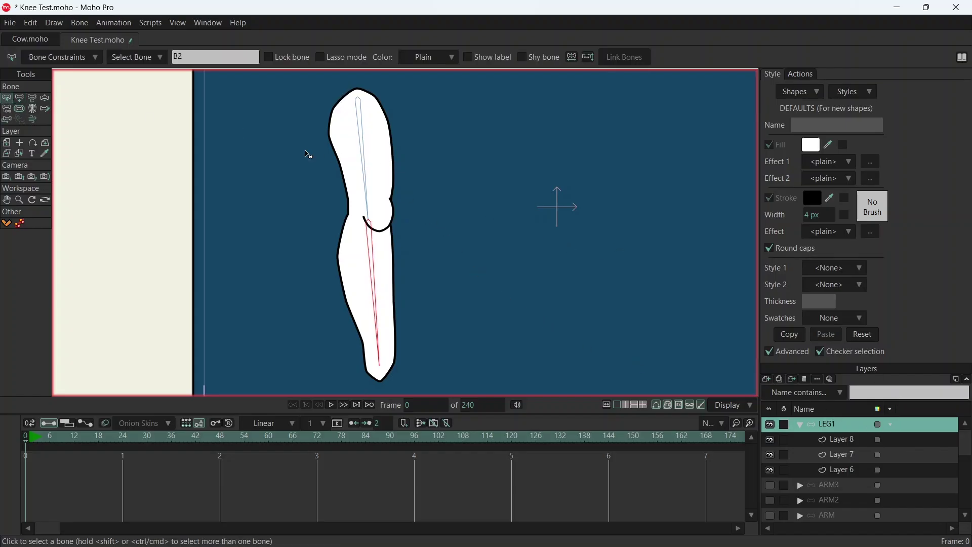
key("ctrl+a")
key("s")
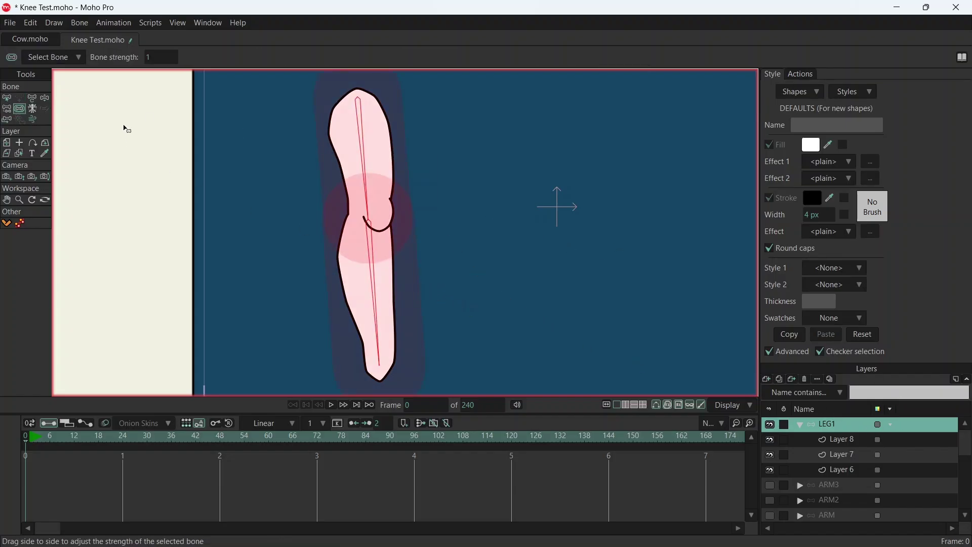
left_click_drag(471, 169, 431, 170)
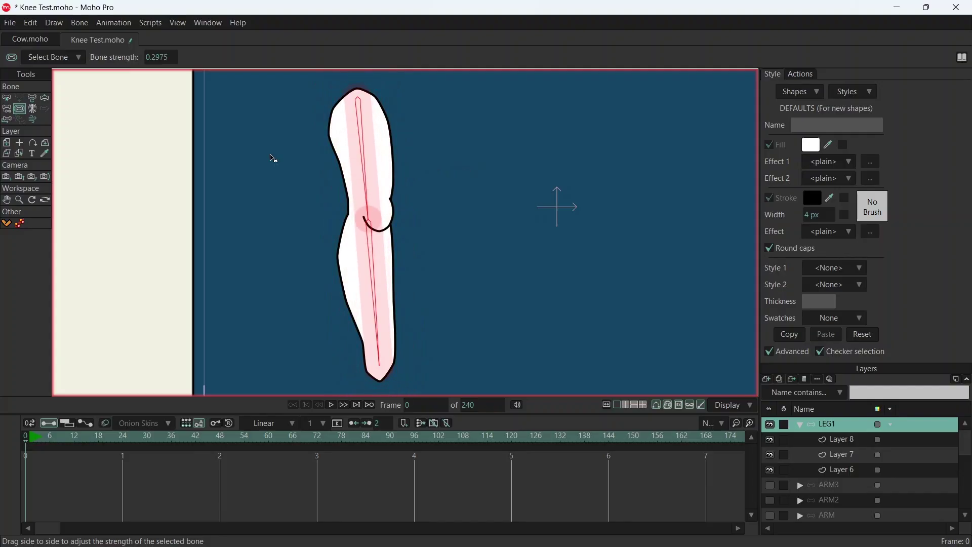
left_click(7, 98)
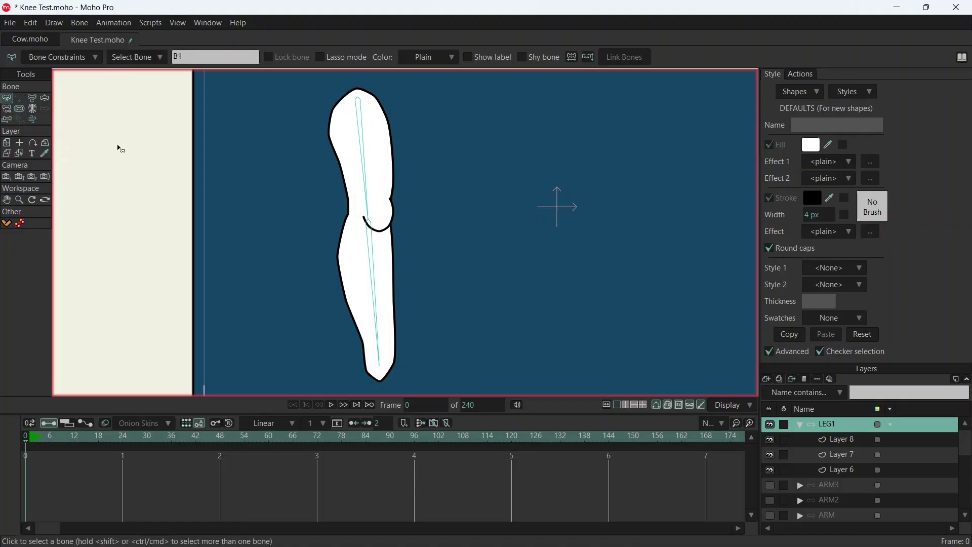
Bind the lower-leg layer (Layer 7) to the lower bone and the upper-leg layer (Layer 6) to the upper bone.
left_click(863, 457)
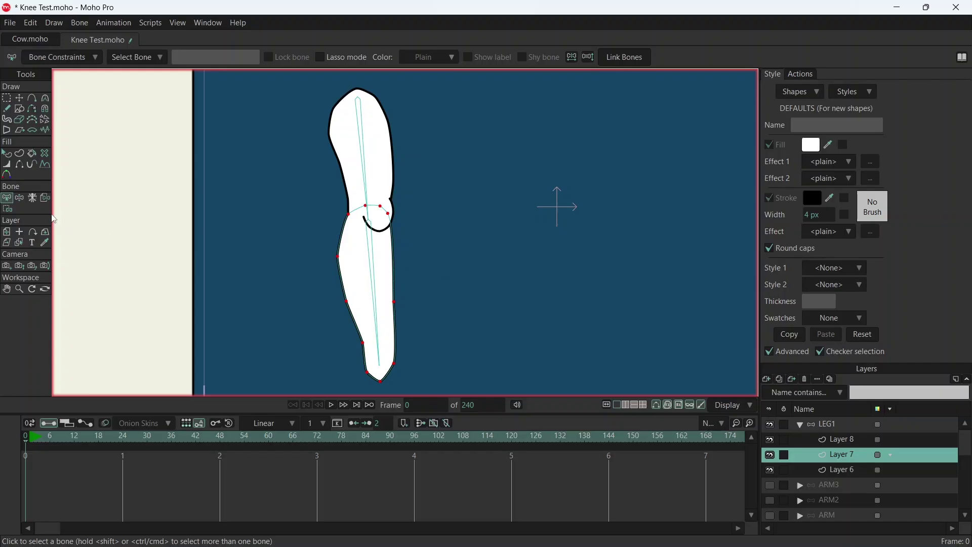
left_click(45, 198)
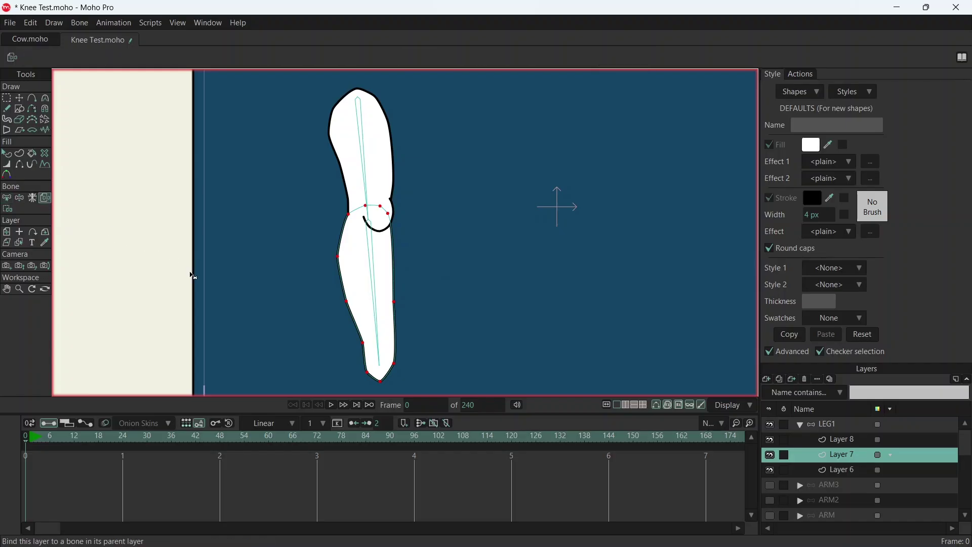
left_click(375, 282)
left_click(855, 472)
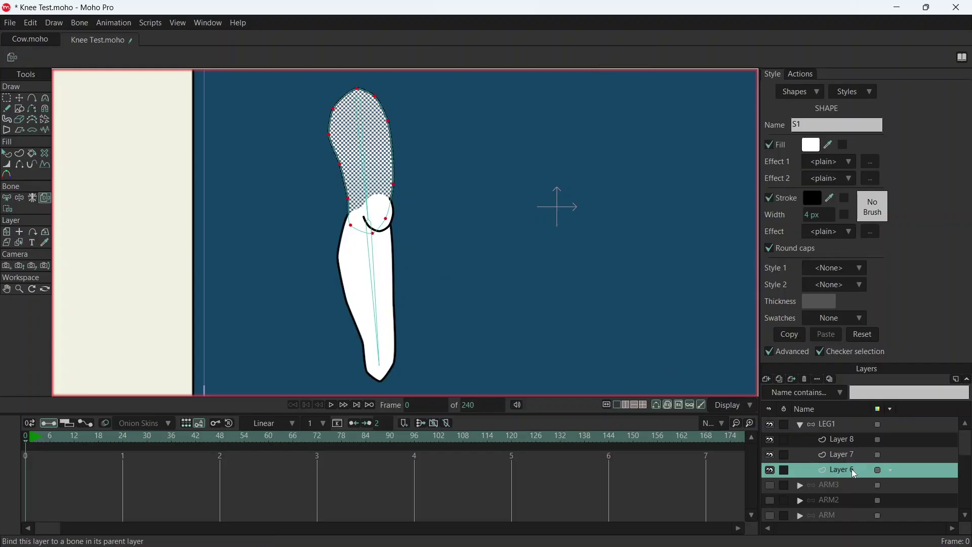
left_click(363, 149)
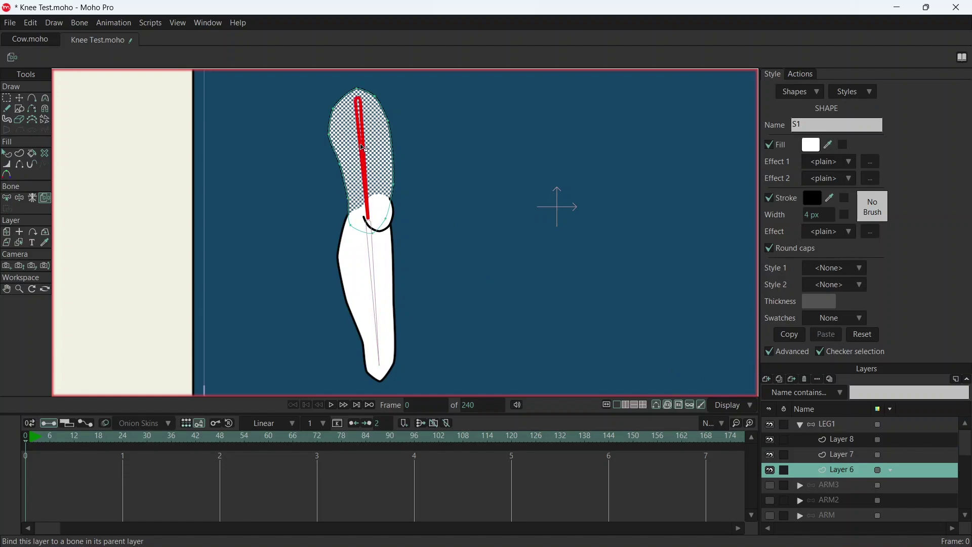
Bind the six upper points of the kneecap on Layer 8 to the upper-leg bone, B1.
left_click(835, 440)
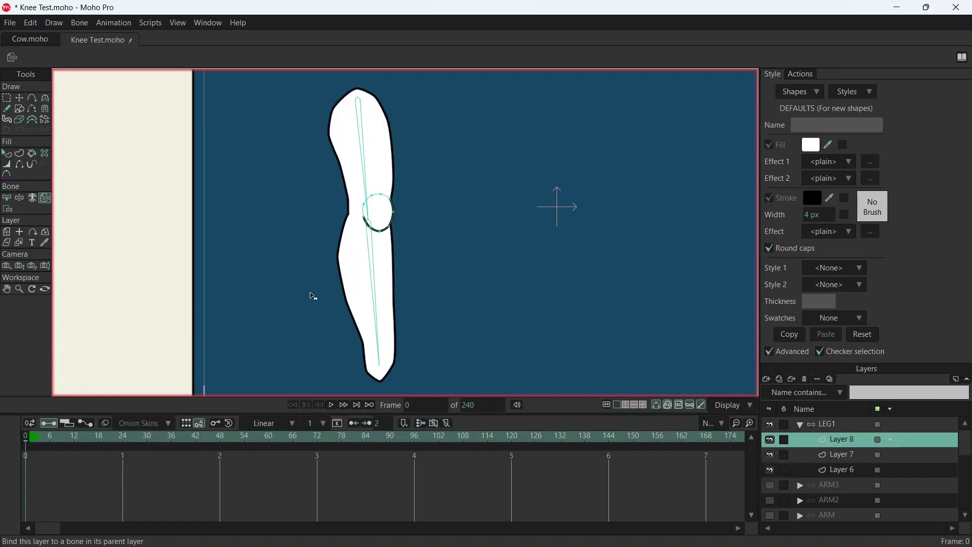
scroll(380, 199, "up", 5)
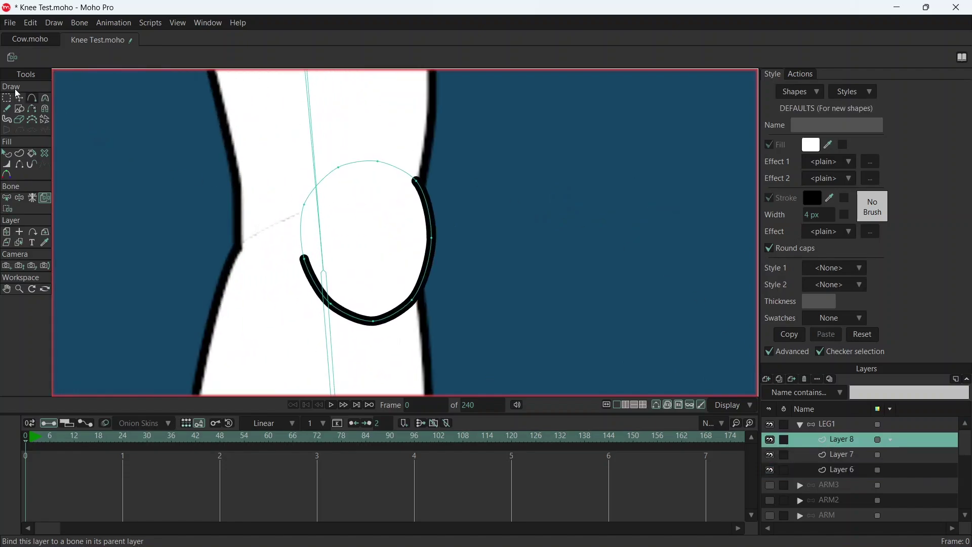
left_click(8, 99)
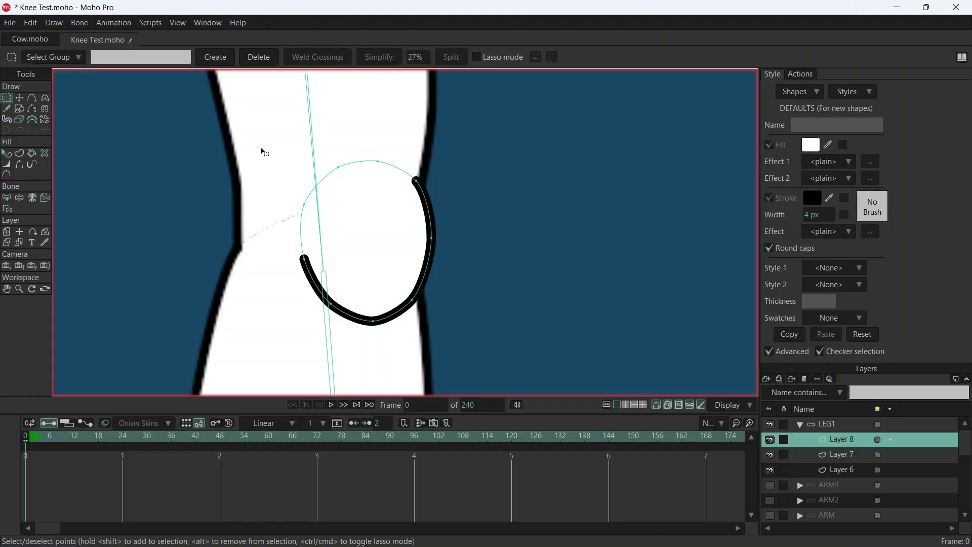
left_click_drag(256, 142, 487, 268)
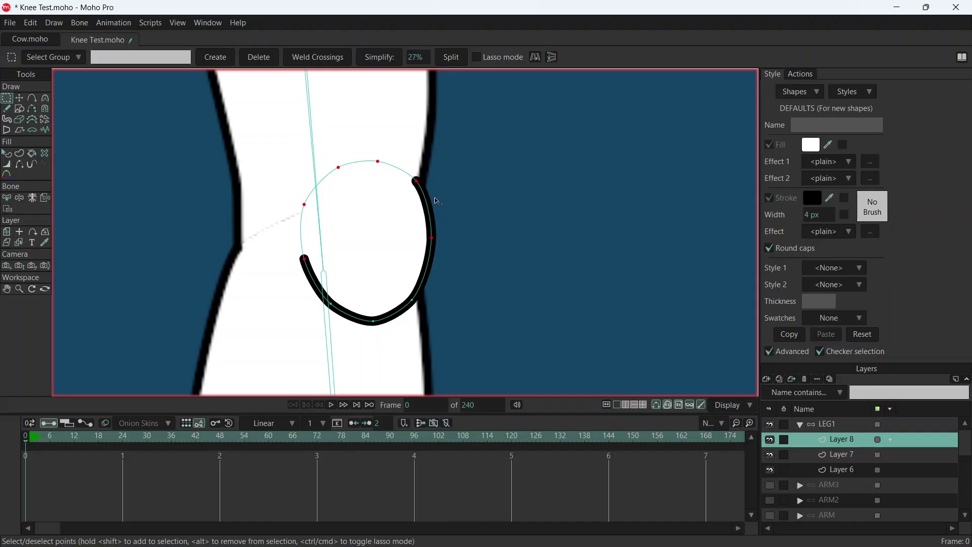
key("i")
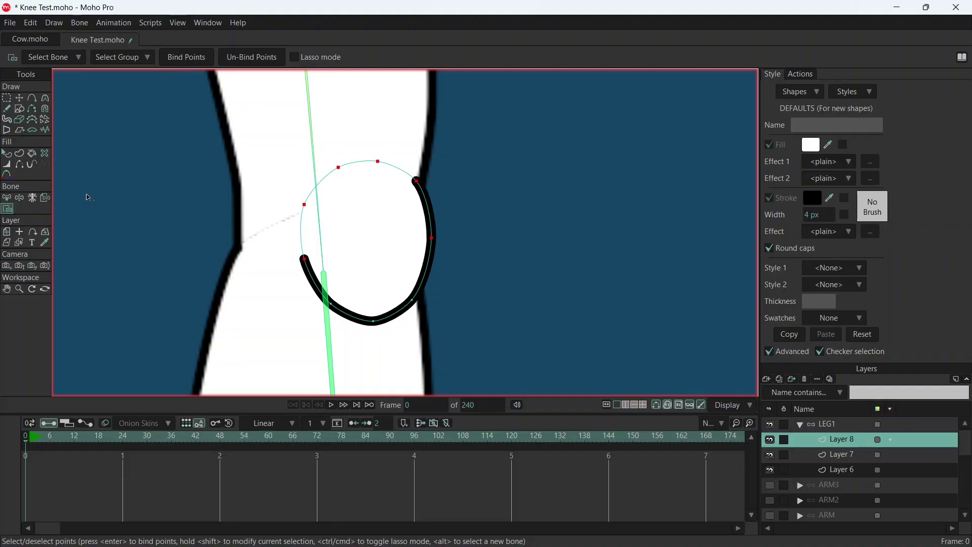
left_click(8, 198)
left_click(312, 122)
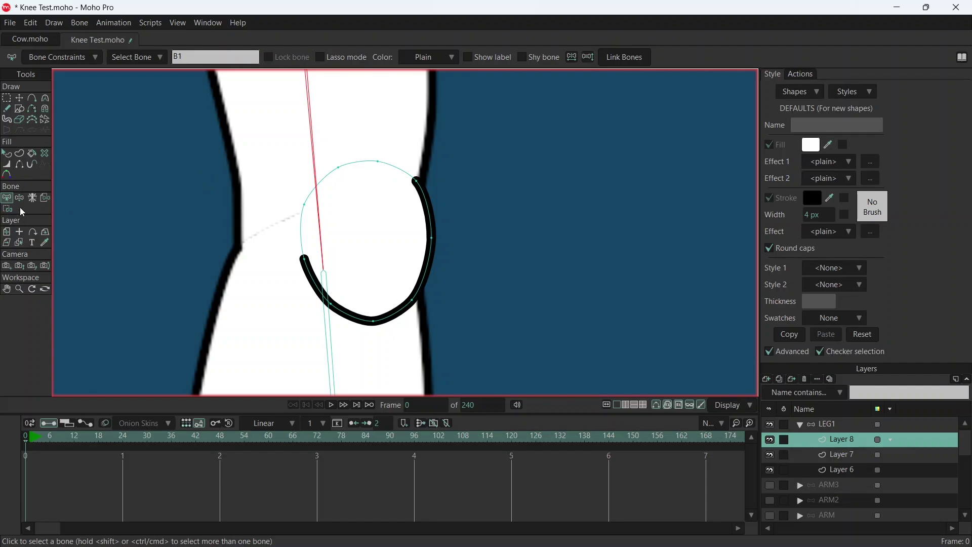
key("g")
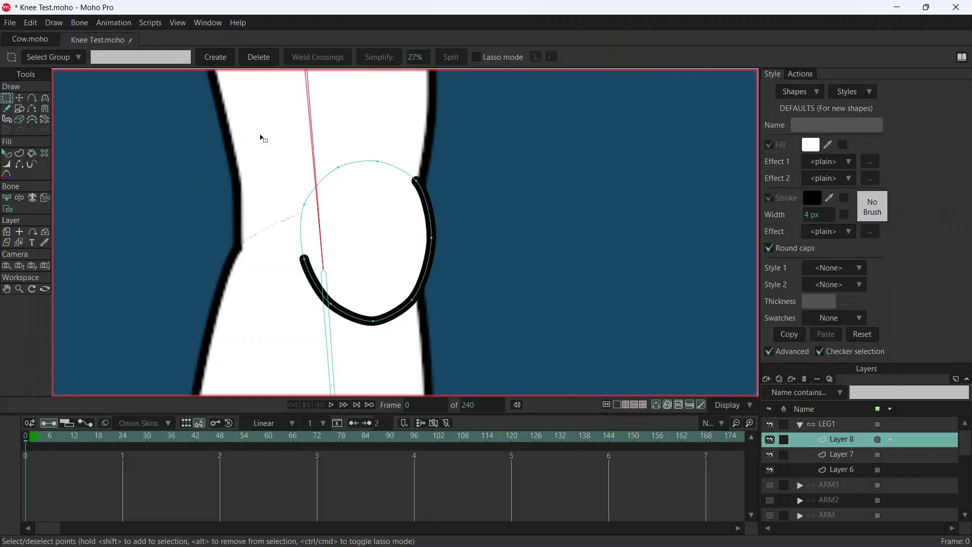
left_click_drag(261, 135, 489, 276)
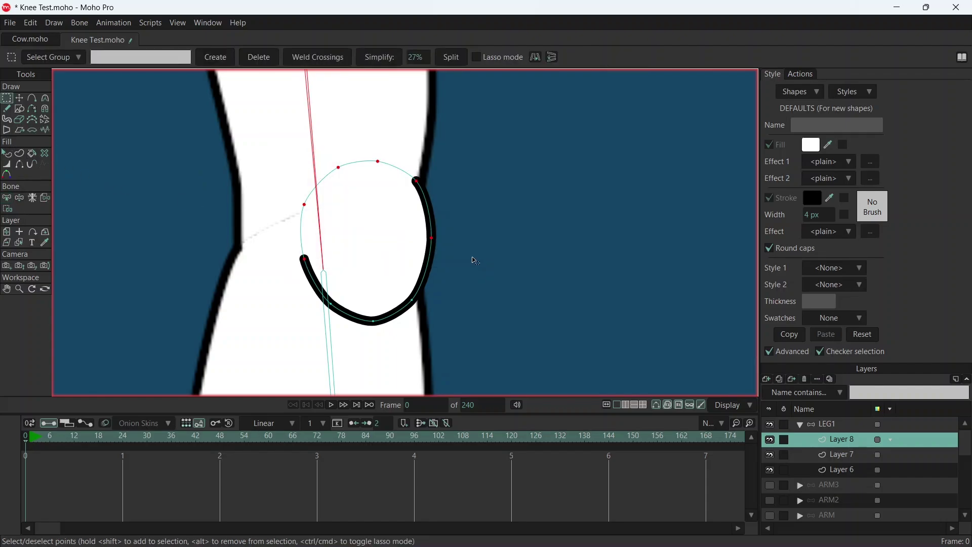
key("i")
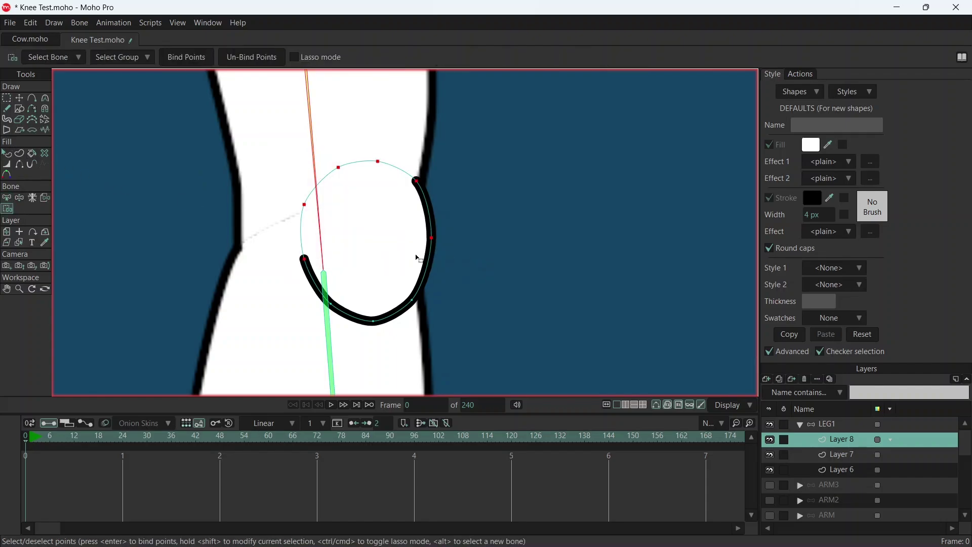
left_click(190, 58)
Bind the three lower points of the kneecap on Layer 8 to the lower-leg bone, B2.
left_click_drag(564, 281, 580, 177)
left_click(380, 249)
key("b")
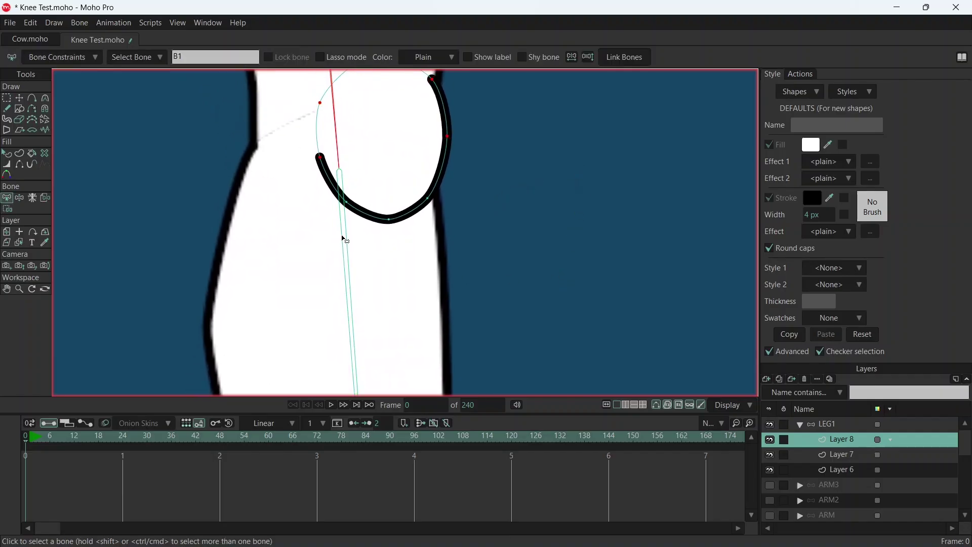
left_click(344, 233)
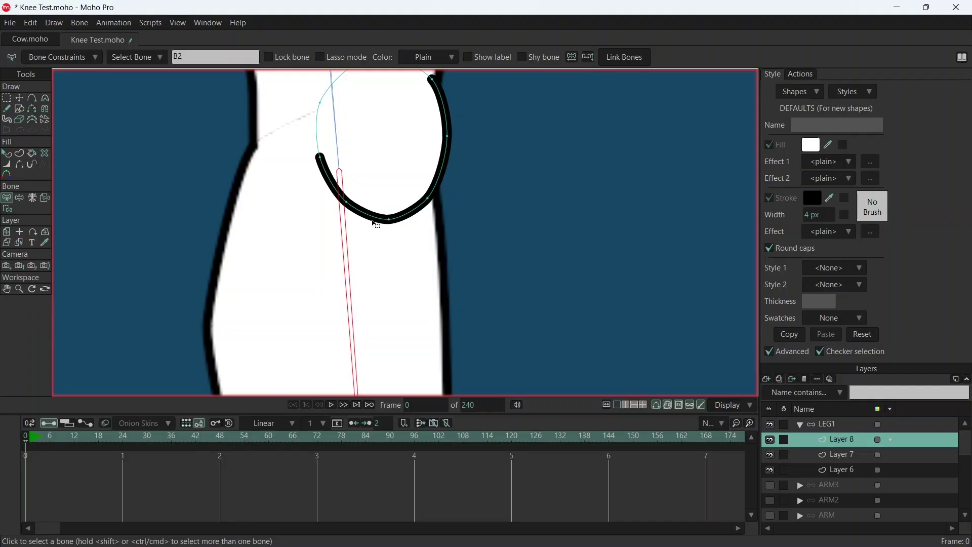
key("g")
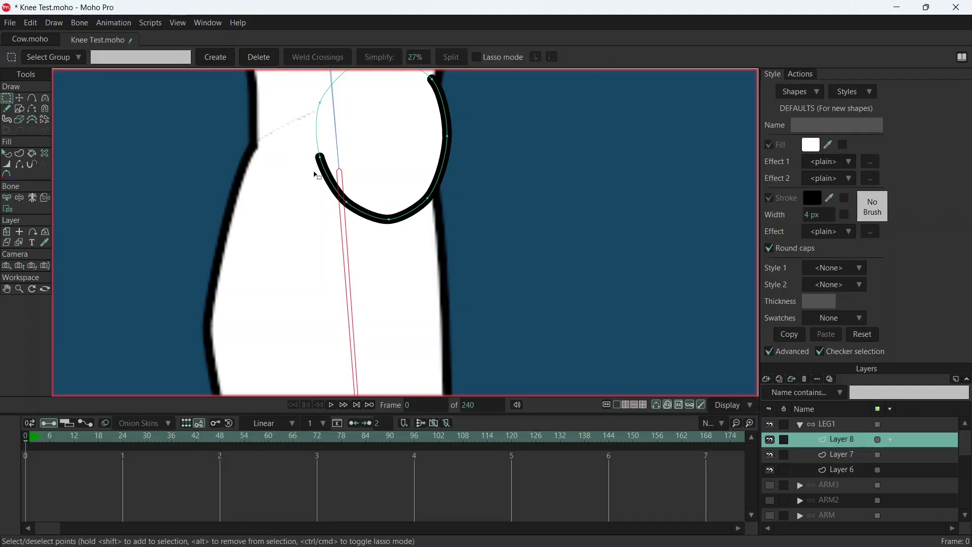
left_click_drag(314, 172, 499, 274)
key("i")
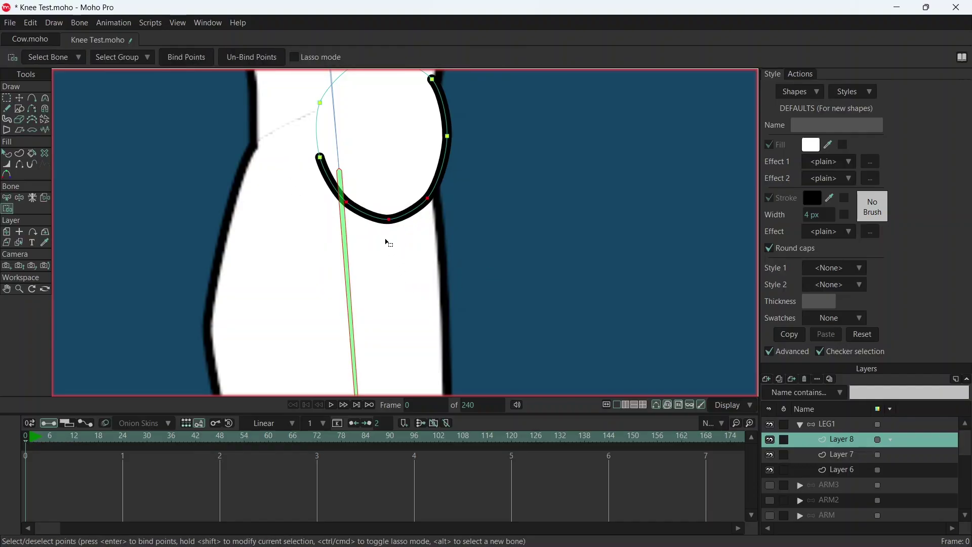
left_click(187, 58)
Test the LEG1 rig with Manipulate Bones by bending the knee to several poses and straightening the leg.
scroll(248, 193, "down", 1)
scroll(248, 192, "down", 1)
left_click_drag(314, 191, 381, 245)
scroll(367, 253, "up", 2)
scroll(367, 253, "down", 1)
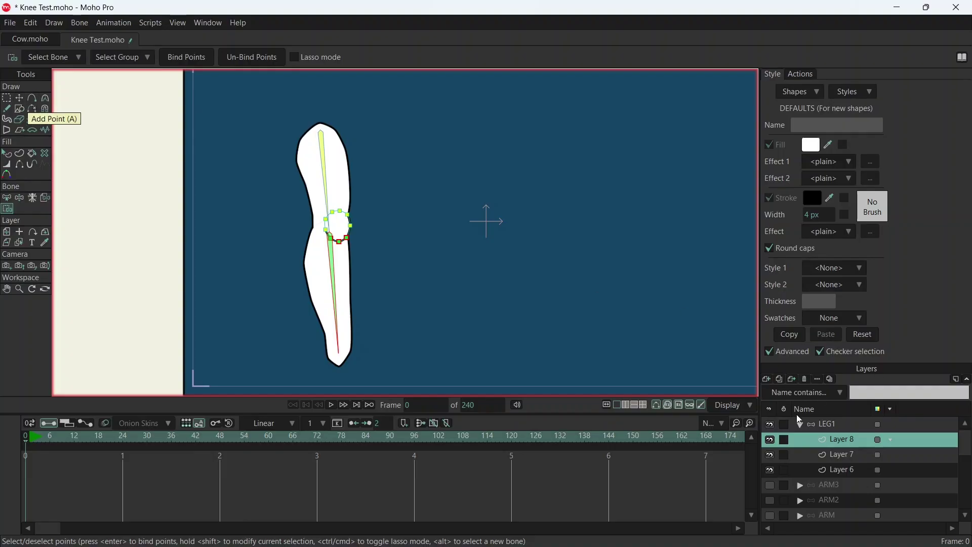
left_click(825, 426)
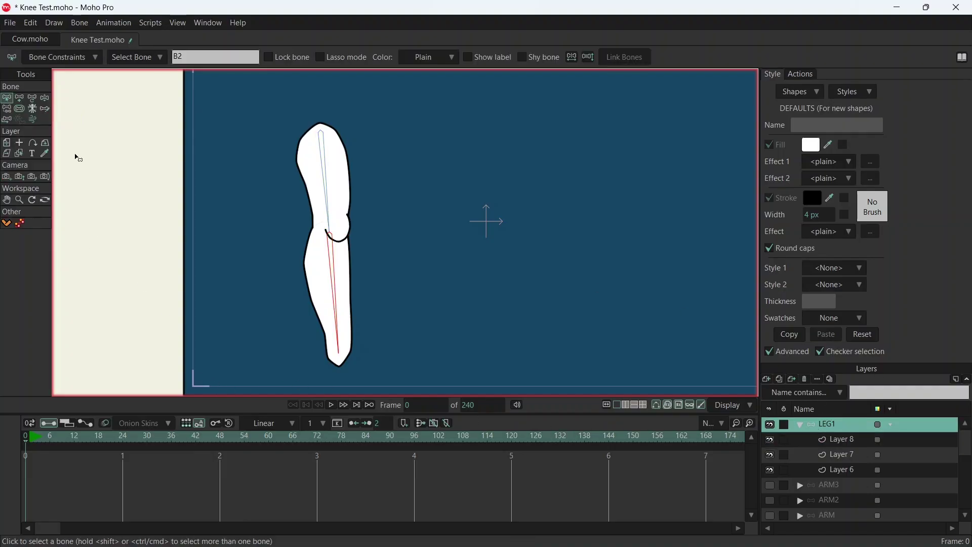
left_click(45, 98)
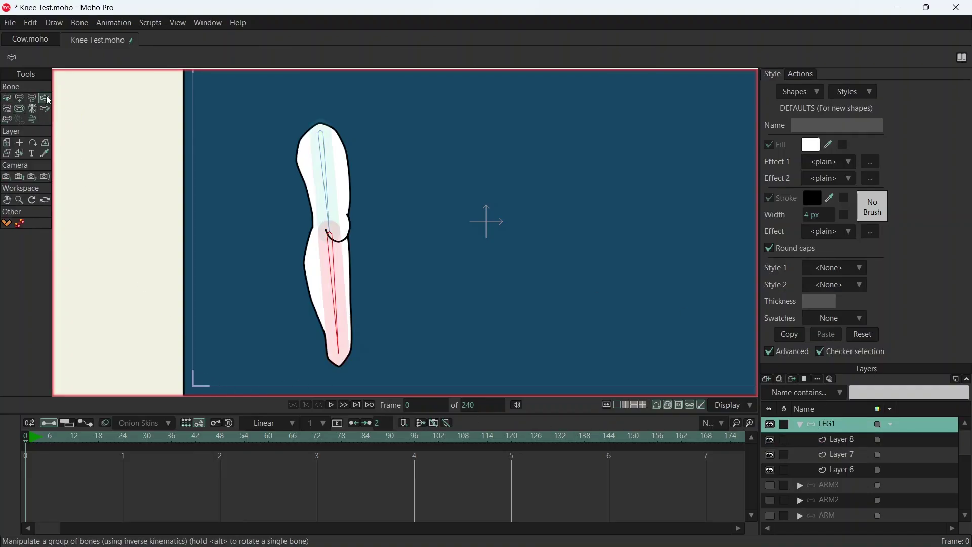
left_click_drag(338, 322, 364, 216)
left_click_drag(376, 174, 364, 197)
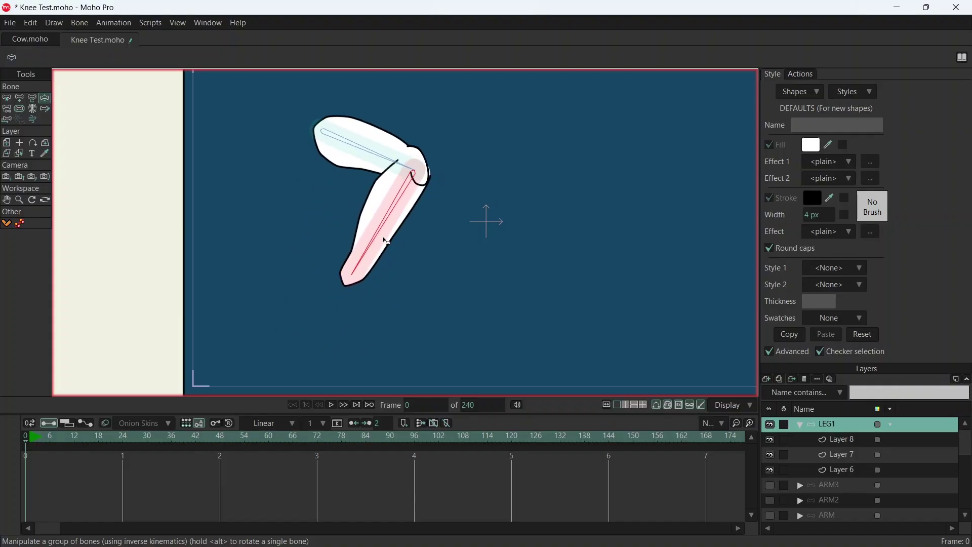
left_click_drag(386, 242, 384, 311)
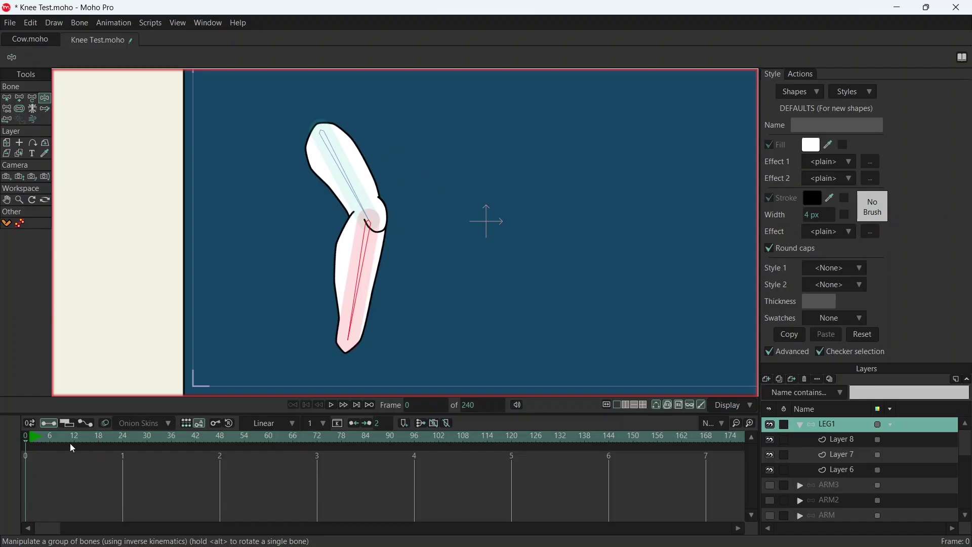
left_click_drag(357, 276, 329, 347)
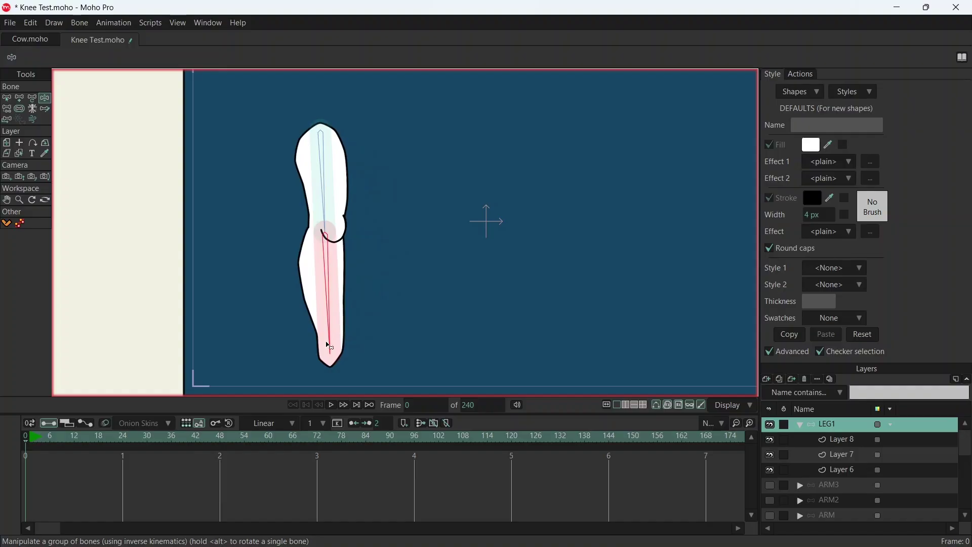
Collapse the LEG1 group, add a new vector layer above it and show the grid.
left_click(800, 424)
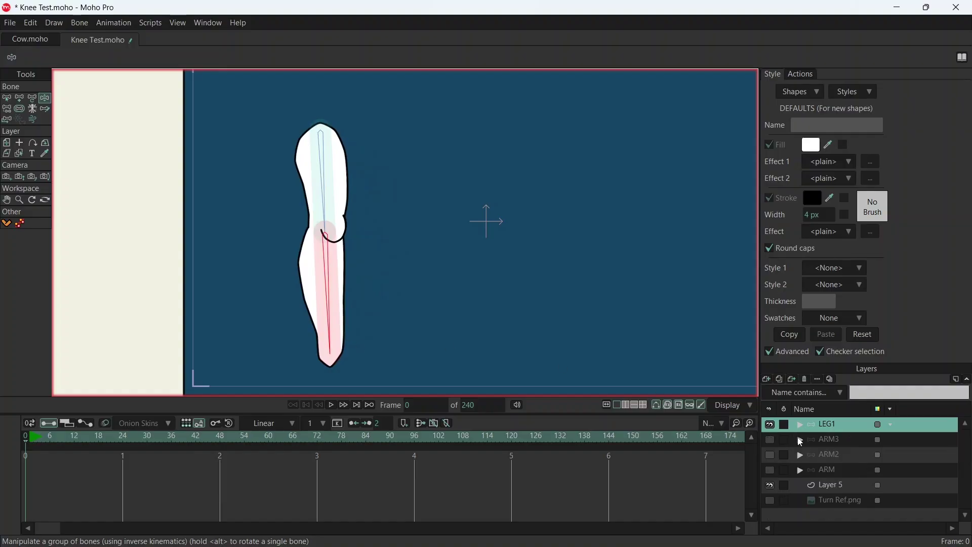
left_click(768, 379)
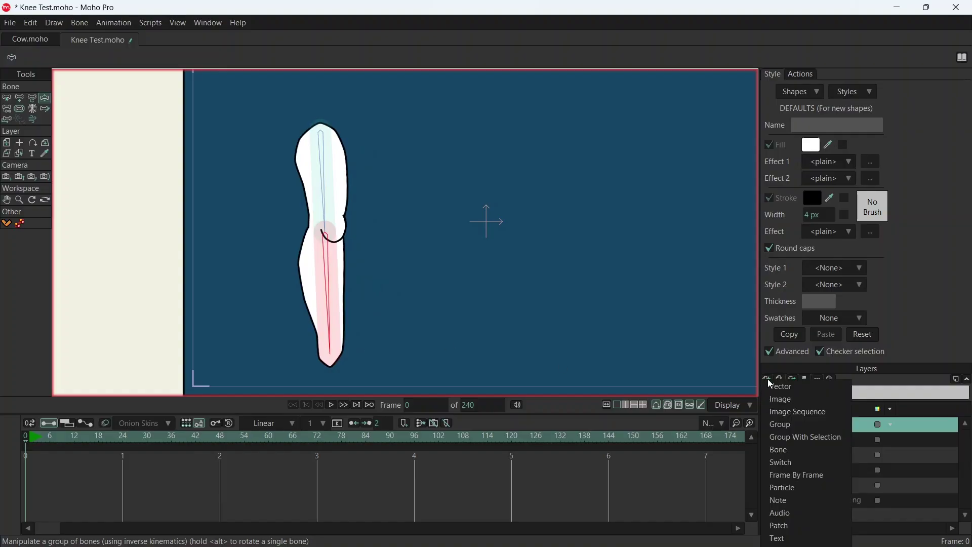
left_click(792, 384)
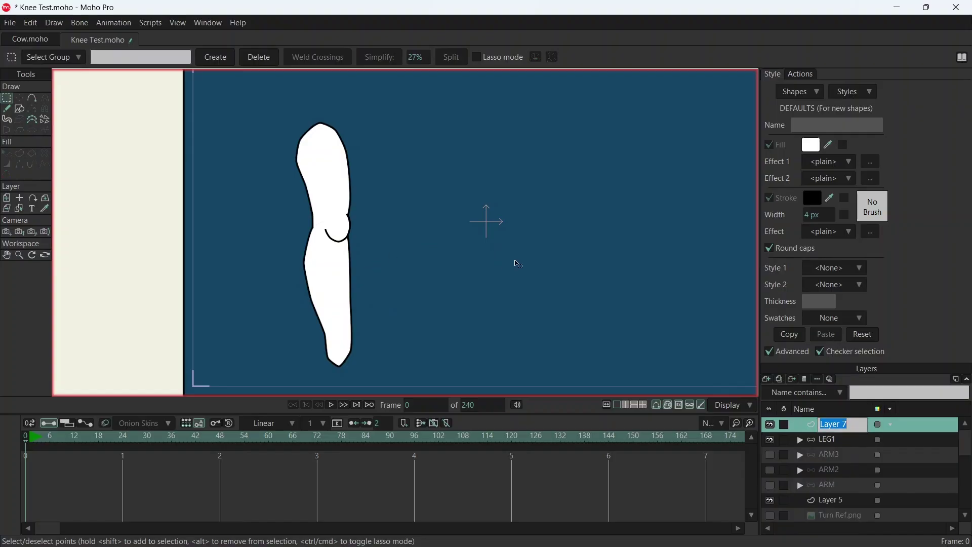
left_click_drag(514, 263, 474, 269)
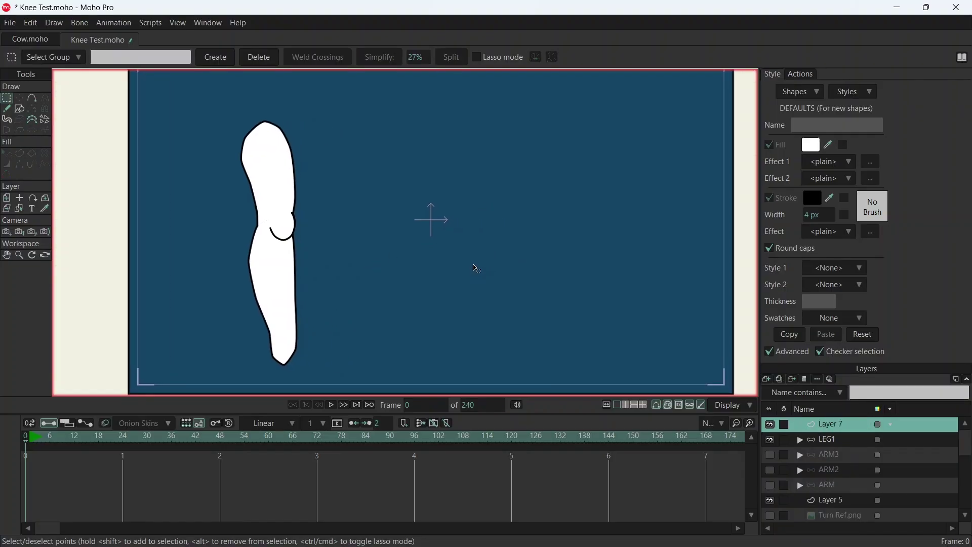
key("ctrl+g")
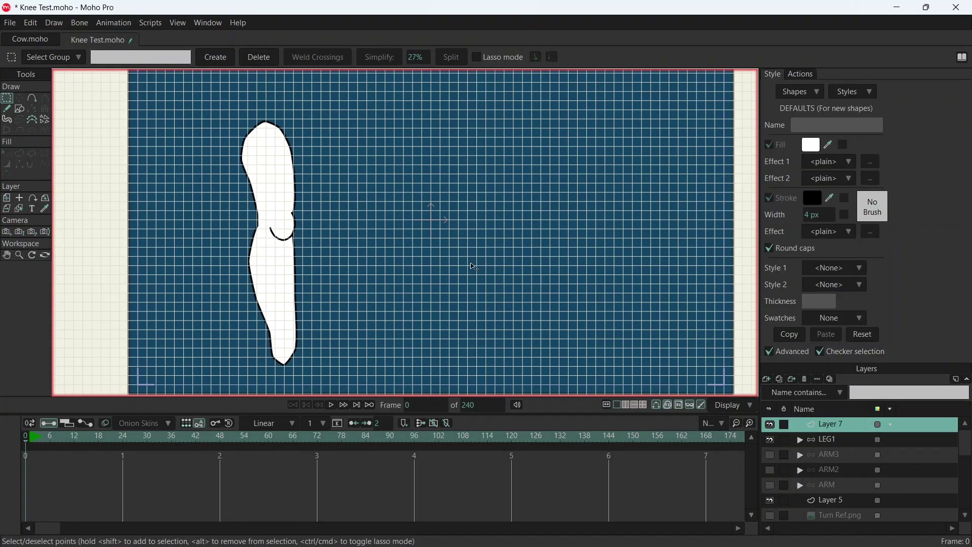
Draw an upright rectangle two grid squares wide and nine tall beside the leg, and add a midpoint on each short edge.
left_click(19, 108)
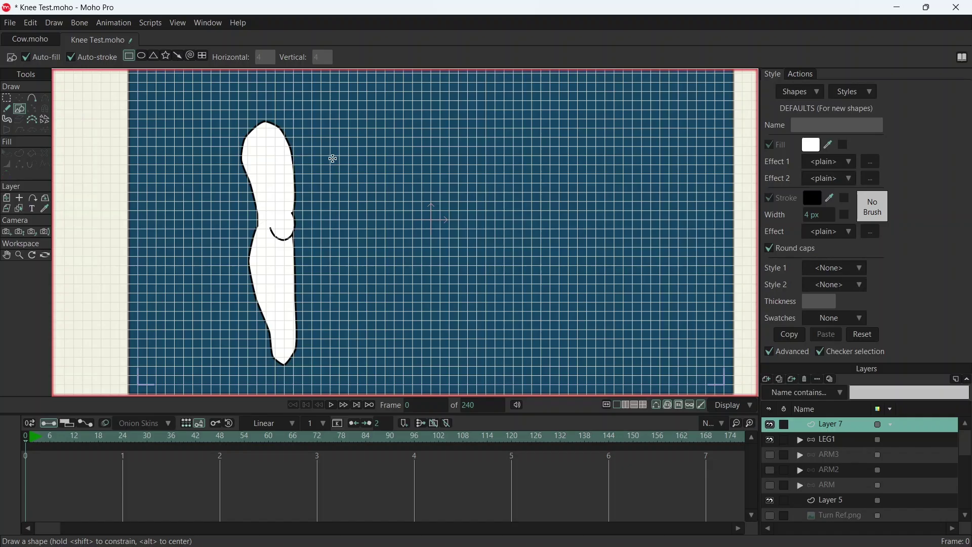
mouse_move(359, 156)
left_mouse_down()
mouse_move(376, 156)
mouse_move(374, 238)
left_mouse_up()
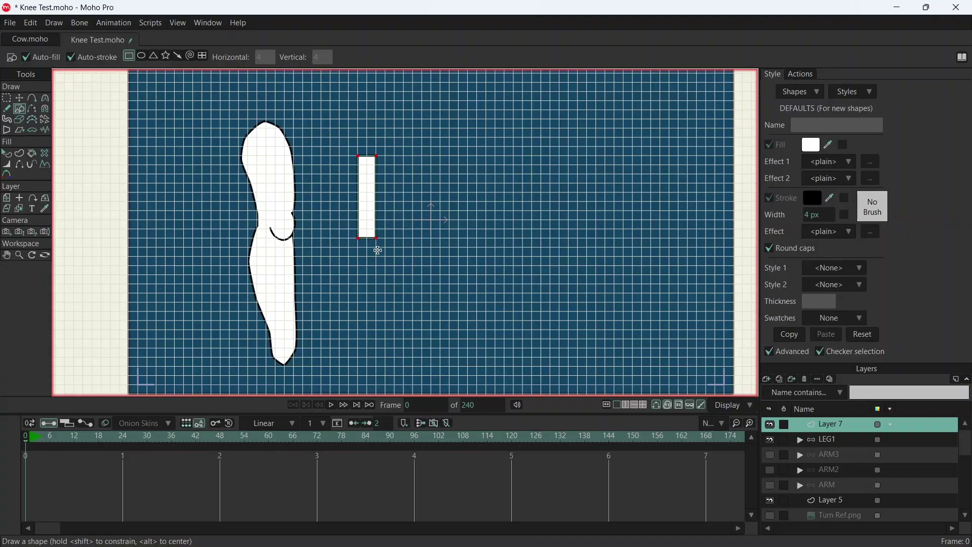
left_click(31, 98)
scroll(377, 146, "up", 3)
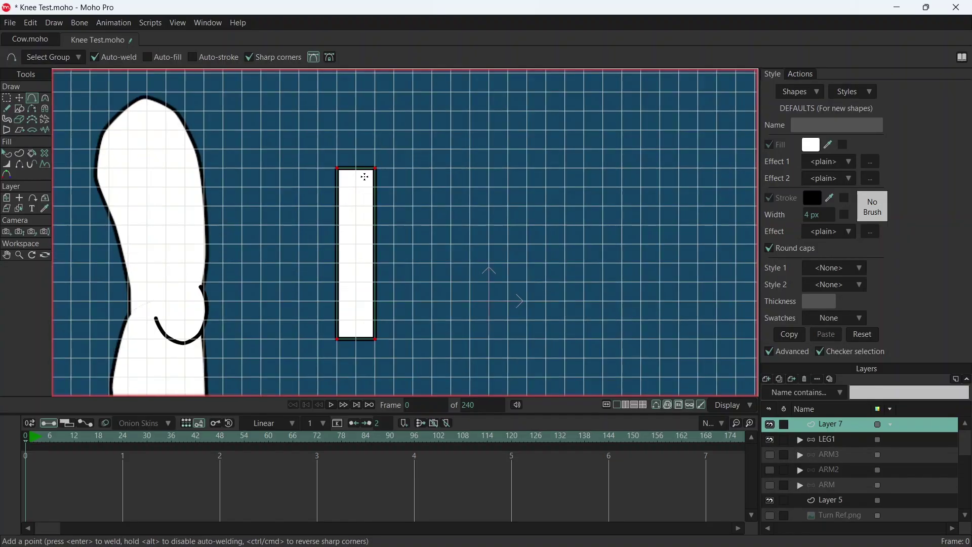
left_click(357, 338)
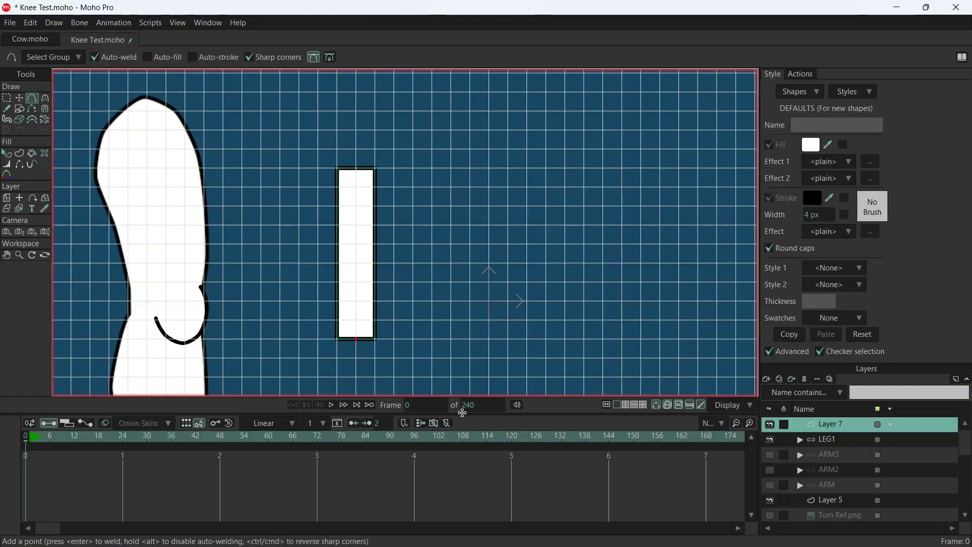
Move the rectangle's top and bottom midpoints outward by one grid square each to form pointed ends.
left_click(18, 97)
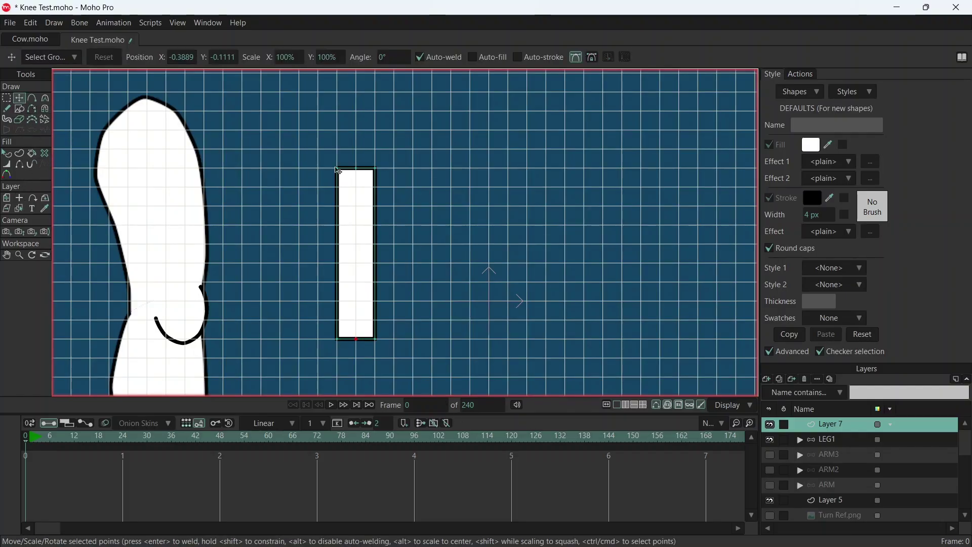
left_click_drag(359, 166, 360, 151)
left_click_drag(358, 340, 360, 352)
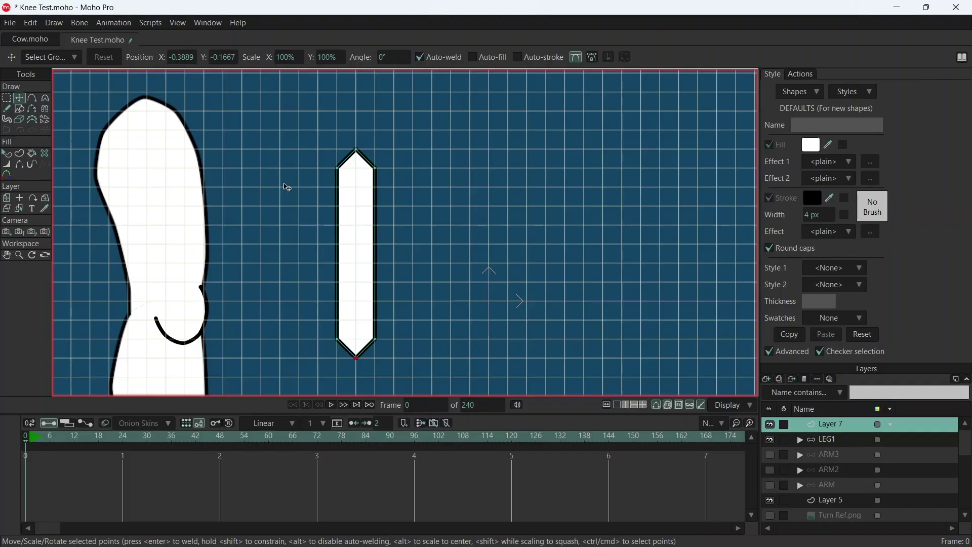
Smooth the top and bottom tip points of the shape with the Curvature tool.
scroll(311, 188, "down", 2)
key("c")
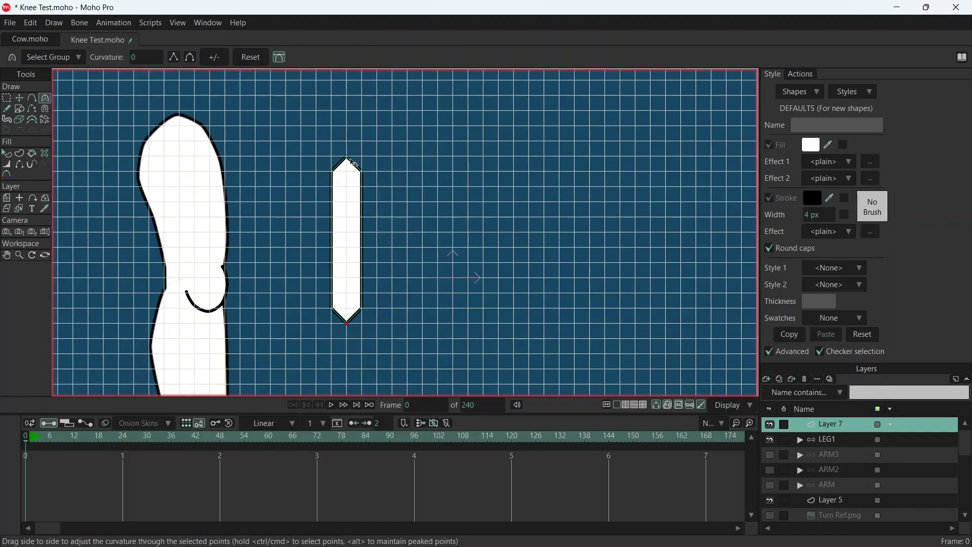
left_click_drag(351, 161, 636, 158)
left_click_drag(349, 325, 792, 321)
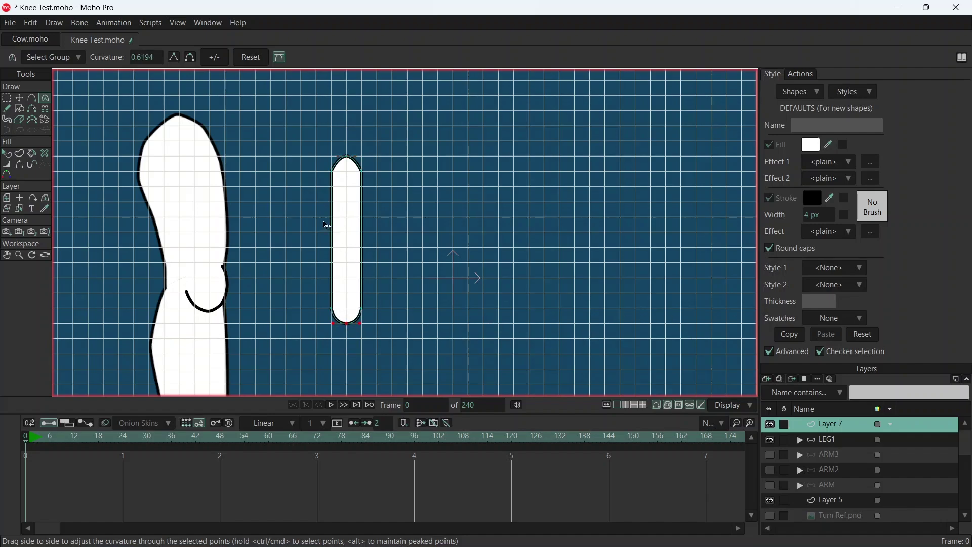
Extend the curve handles at both tips to the grid lines along the shape's sides, making the ends semicircular.
scroll(342, 138, "up", 5)
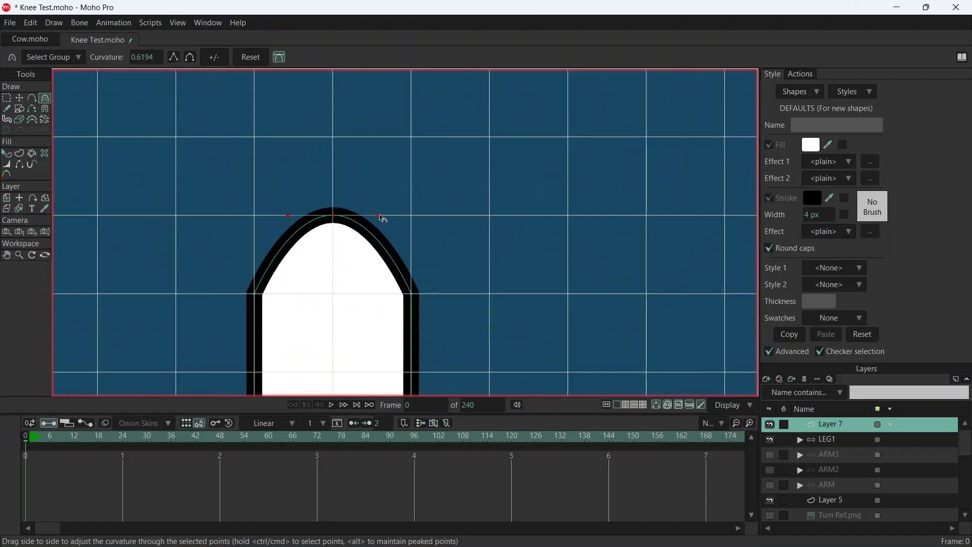
left_click_drag(383, 218, 397, 219)
left_click_drag(288, 220, 270, 222)
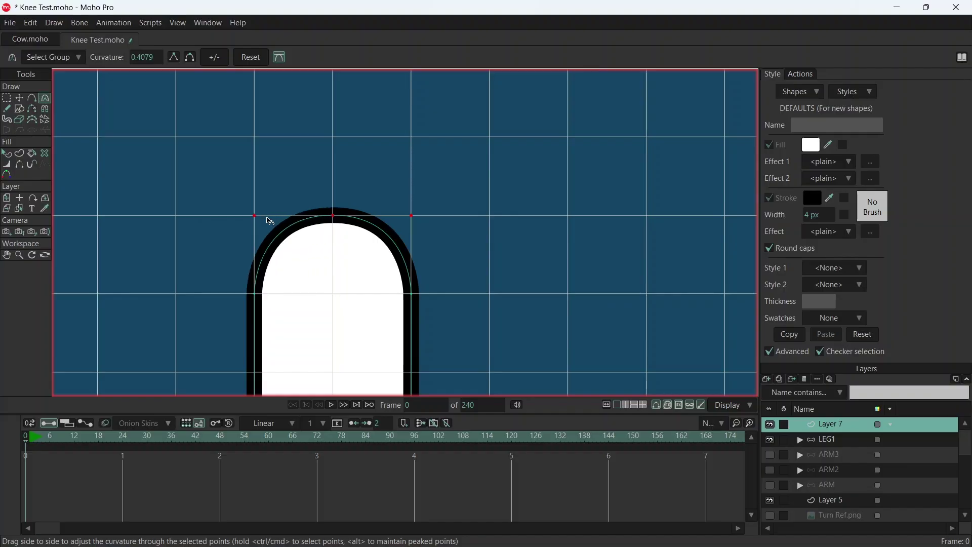
scroll(270, 221, "down", 4)
left_click_drag(341, 275, 393, 105)
scroll(347, 325, "up", 4)
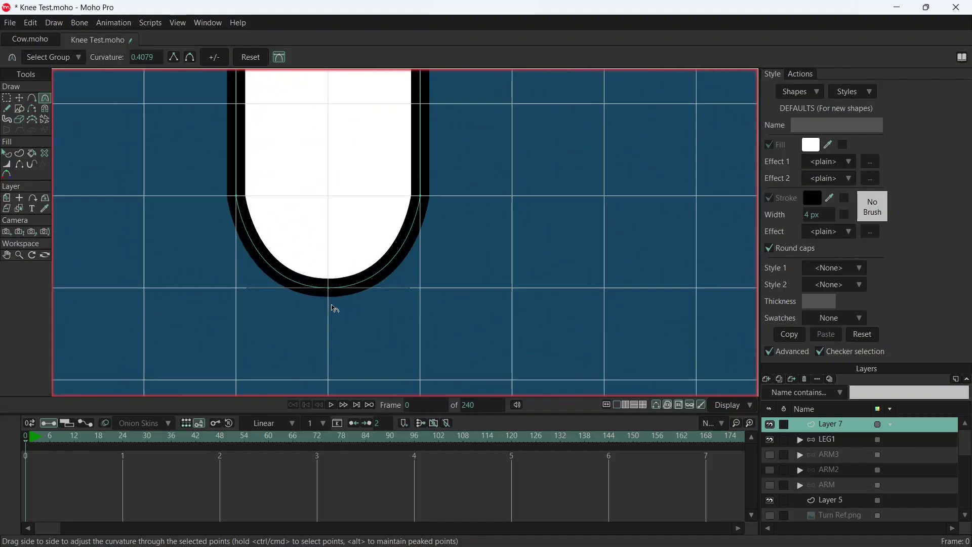
left_click_drag(430, 291, 436, 287)
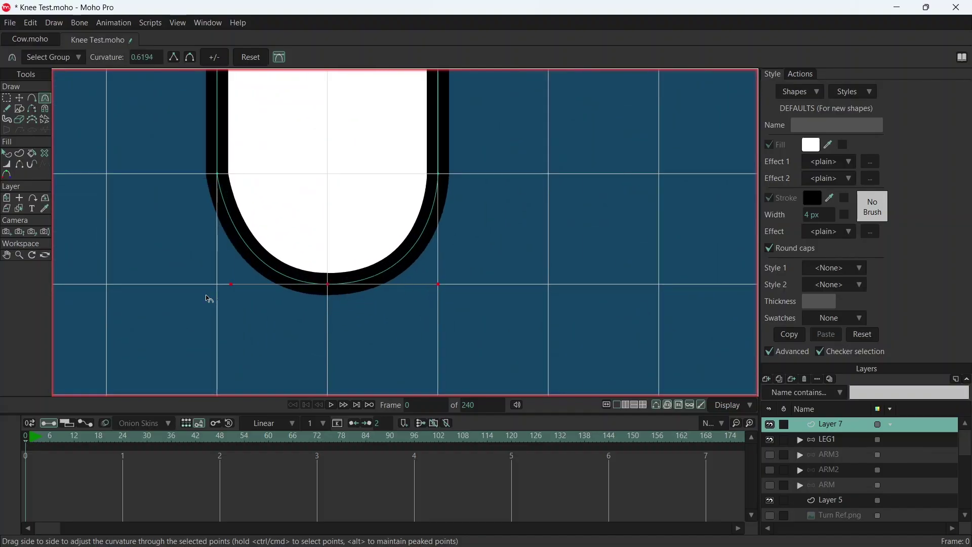
left_click_drag(235, 287, 228, 289)
scroll(227, 288, "down", 8)
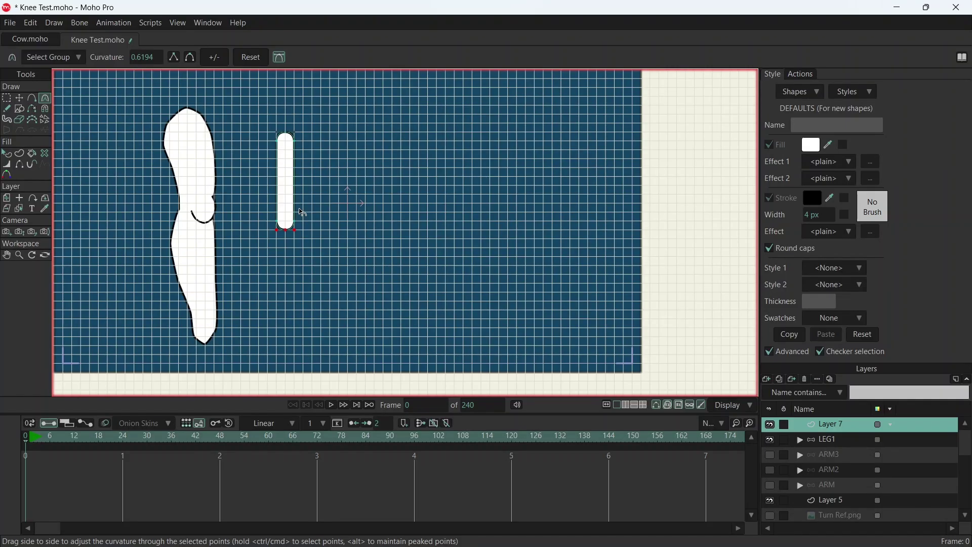
scroll(297, 217, "up", 3)
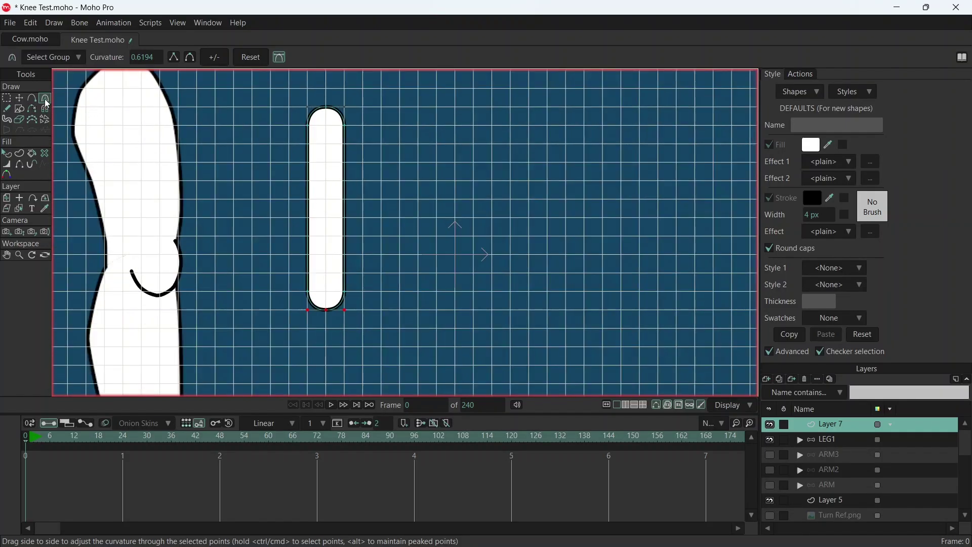
Duplicate Layer 7 and select the copy, Layer 2, for transforming its points.
left_click(20, 100)
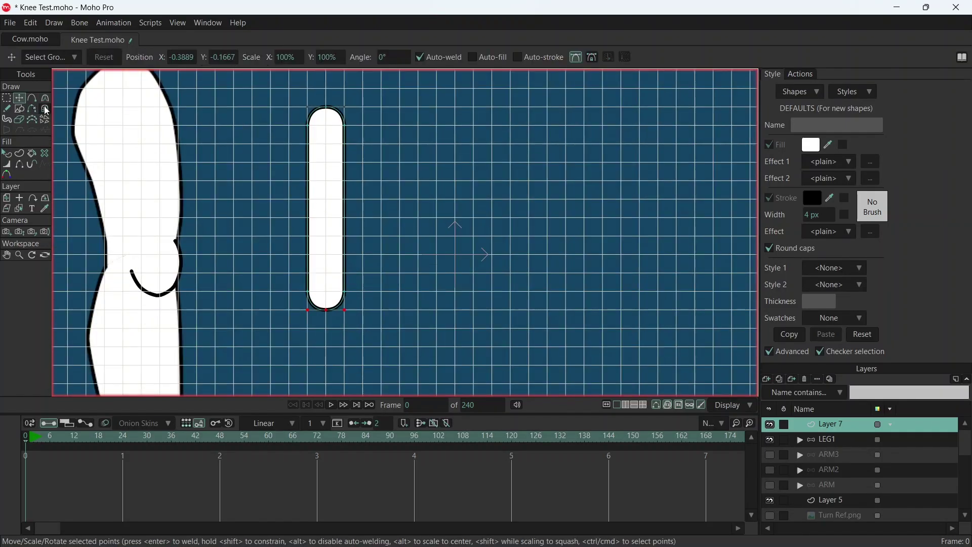
right_click(833, 425)
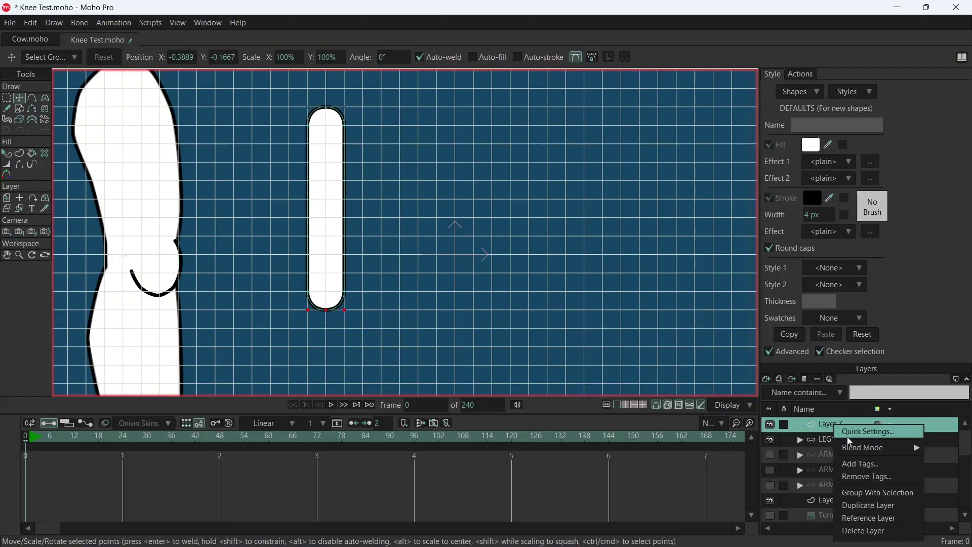
left_click(869, 506)
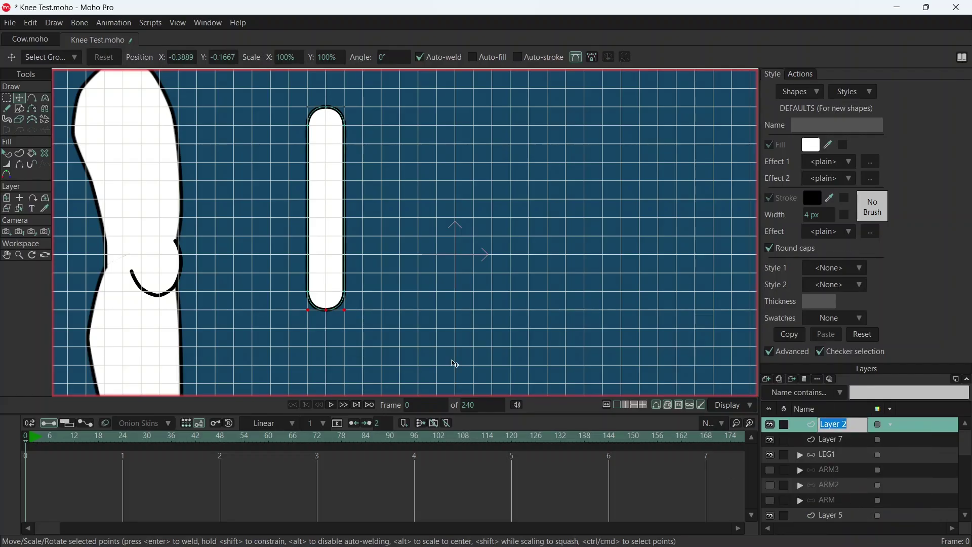
left_click(839, 440)
left_click(840, 424)
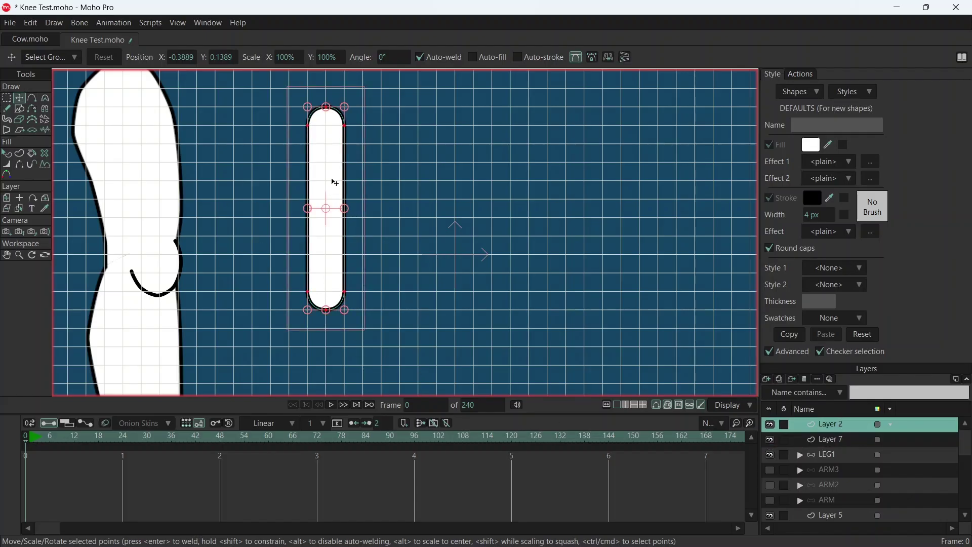
Move the copied shape nine grid squares straight down so its rounded end overlaps the original's lower end, and hide Layer 2.
left_click_drag(333, 203, 346, 353)
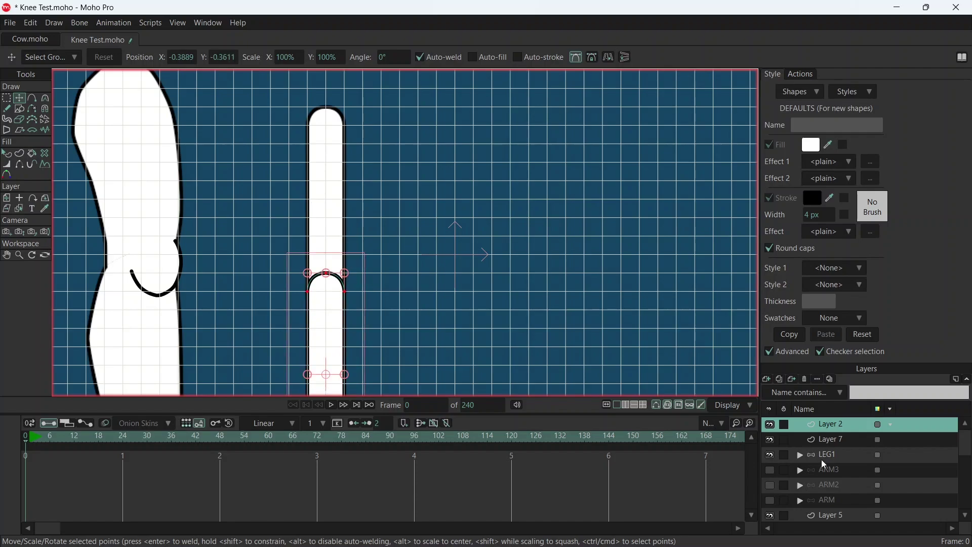
left_click(770, 424)
scroll(430, 236, "up", 5)
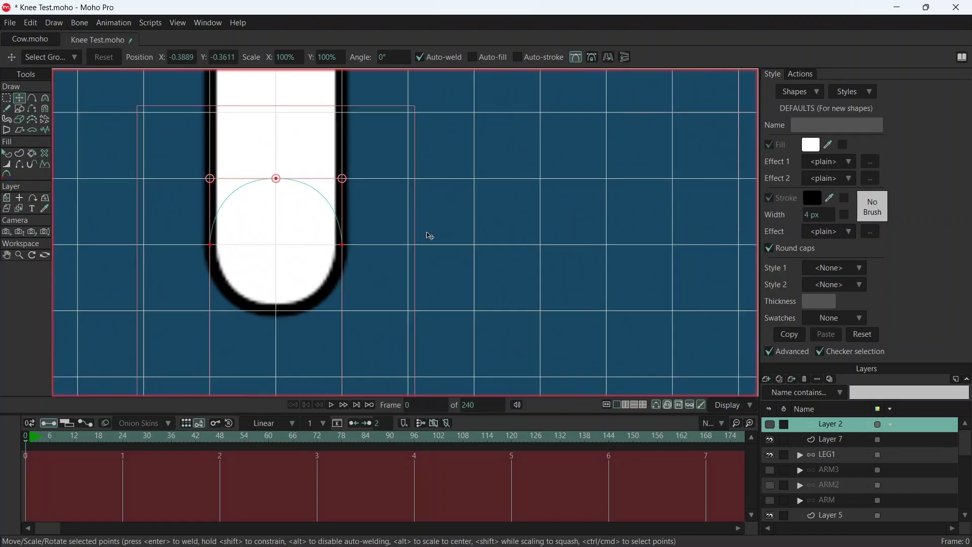
Make Layer 2 visible again and add a new bone layer named LEG2.
scroll(548, 217, "down", 5)
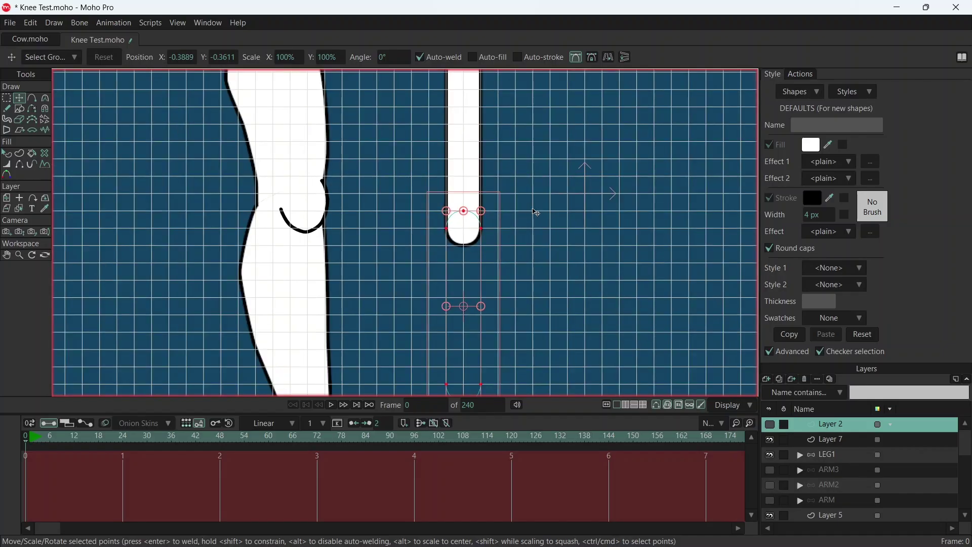
scroll(575, 214, "right", 3)
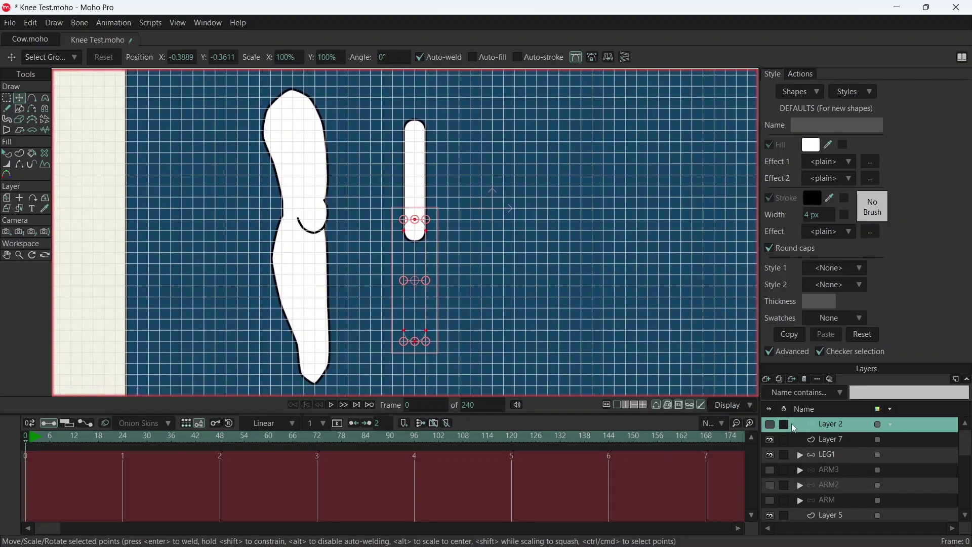
left_click(770, 425)
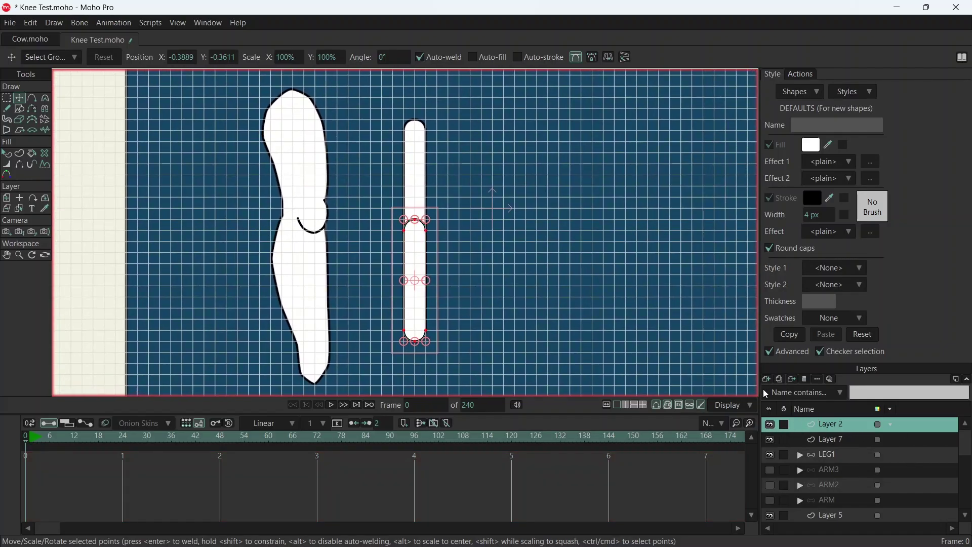
left_click(766, 379)
key("Escape")
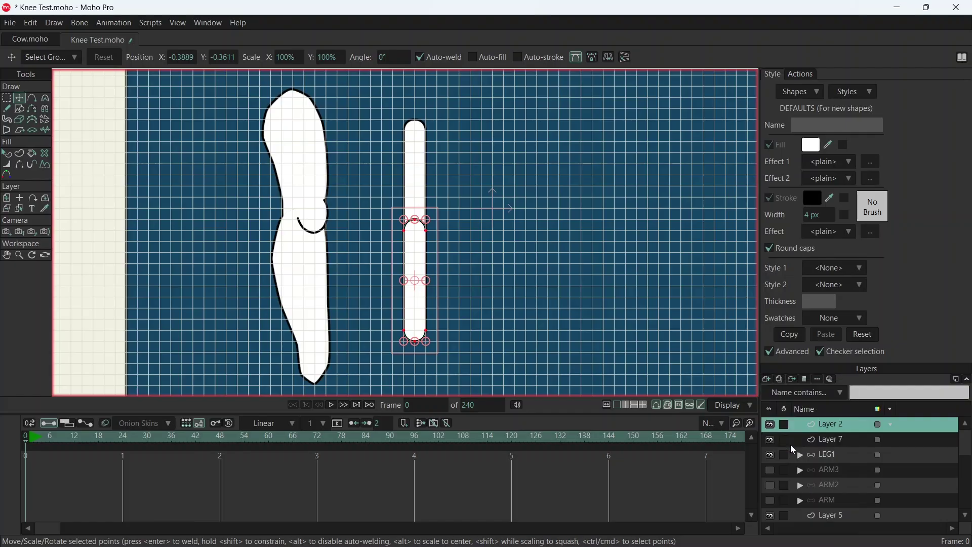
type("LEG2")
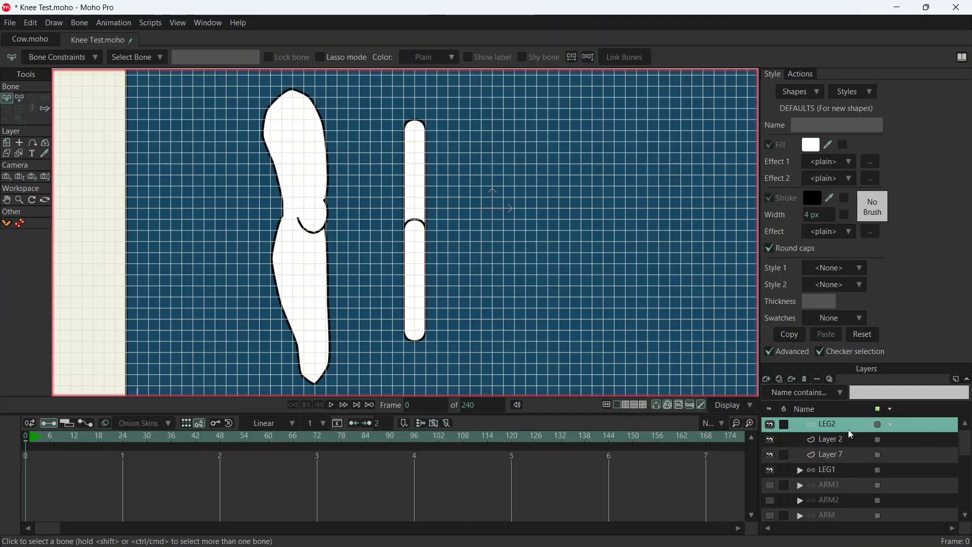
Move Layer 2 and Layer 7 together into the LEG2 bone layer.
left_click(837, 456)
left_click(846, 439, "ctrl")
left_click_drag(845, 440, 841, 427)
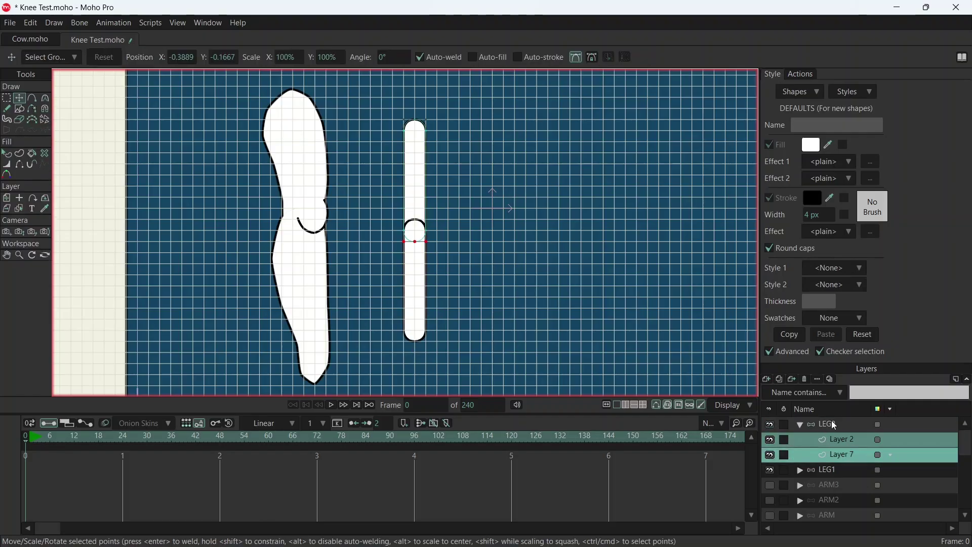
Draw two vertical end-to-end bones in LEG2, each nine grid squares long, along the centre of the upper and lower shapes.
left_click(836, 426)
key("a")
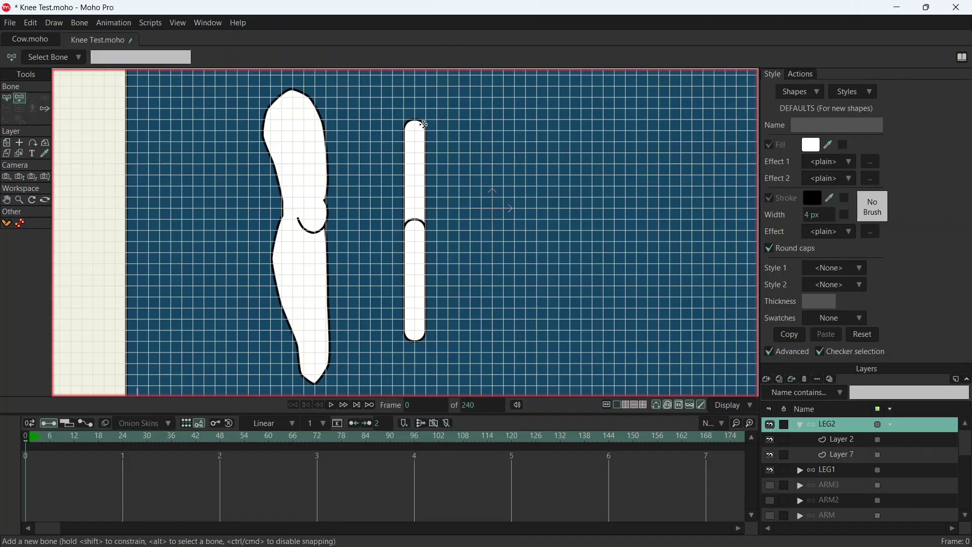
scroll(431, 134, "up", 2)
left_click_drag(398, 130, 403, 339)
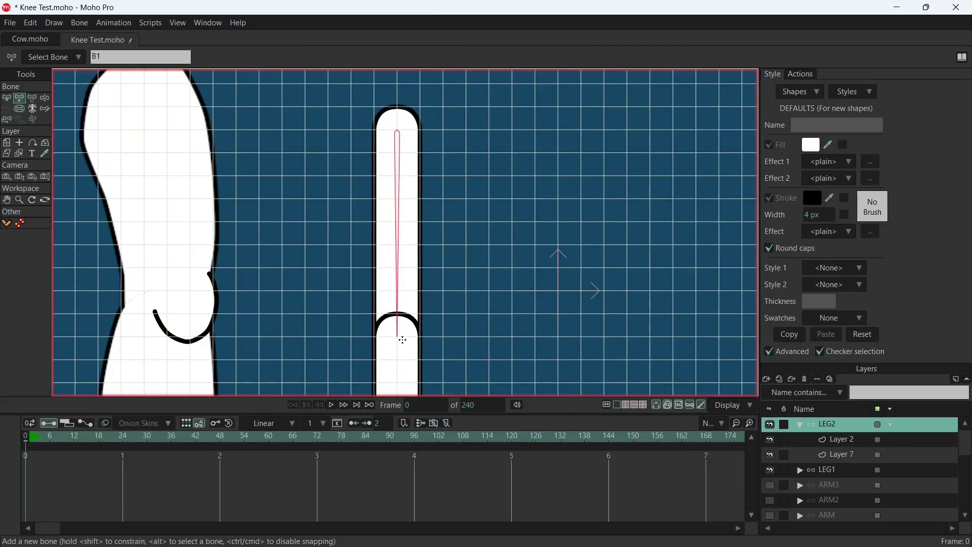
left_click_drag(488, 363, 523, 100)
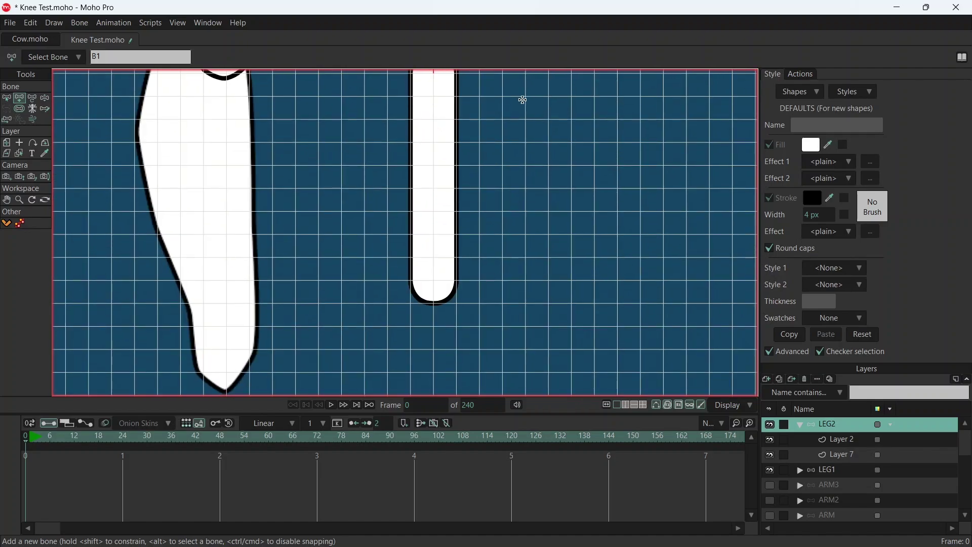
left_click_drag(430, 74, 436, 280)
Select both LEG2 bones and lower their bone strength.
scroll(526, 160, "down", 3)
scroll(516, 182, "up", 2)
key("z")
left_click(405, 145, "shift")
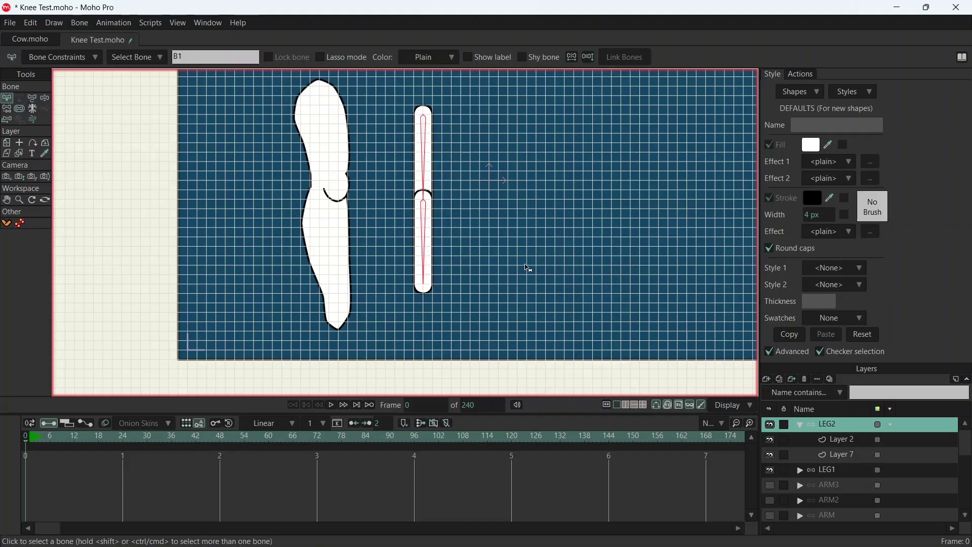
key("s")
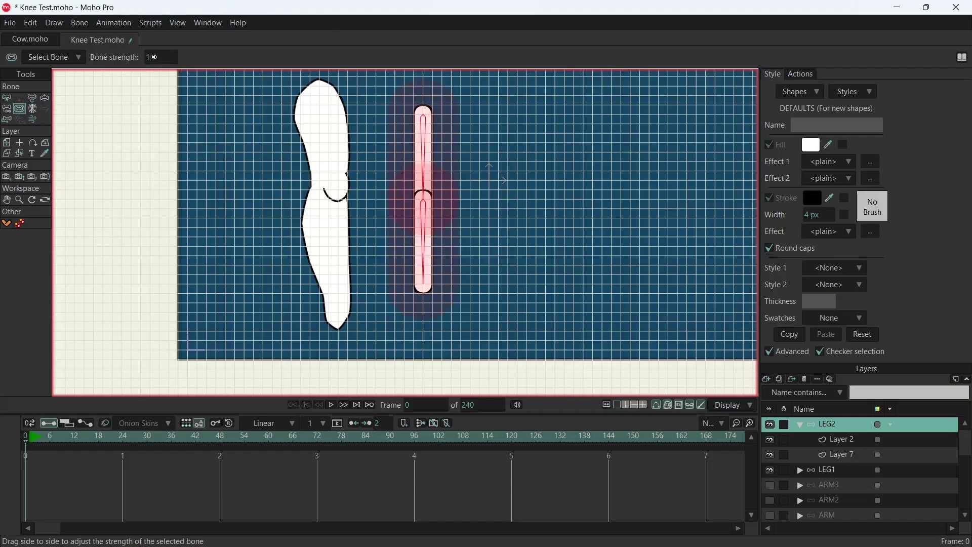
left_click_drag(154, 57, 28, 63)
left_click(8, 99)
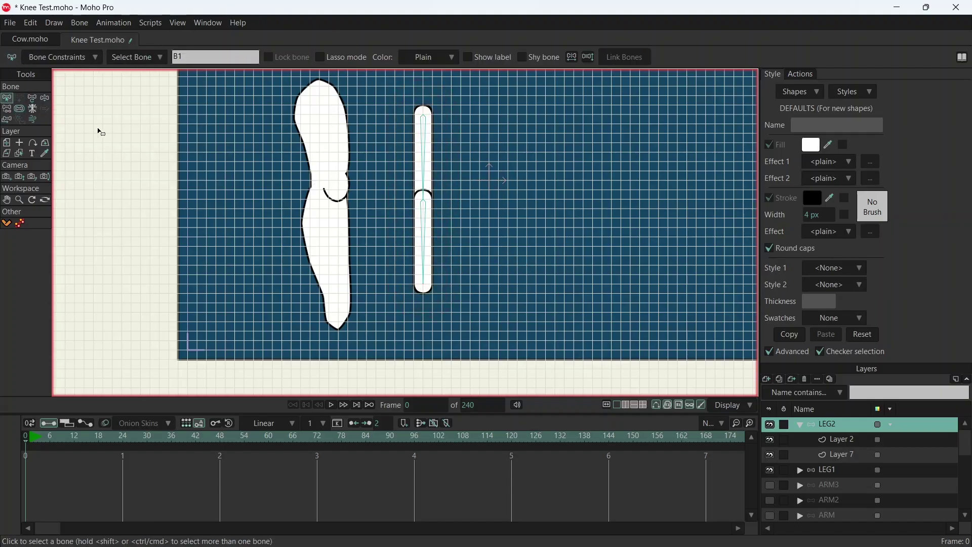
Bind Layer 2 to the lower bone with the Bind Layer tool.
left_click(867, 441)
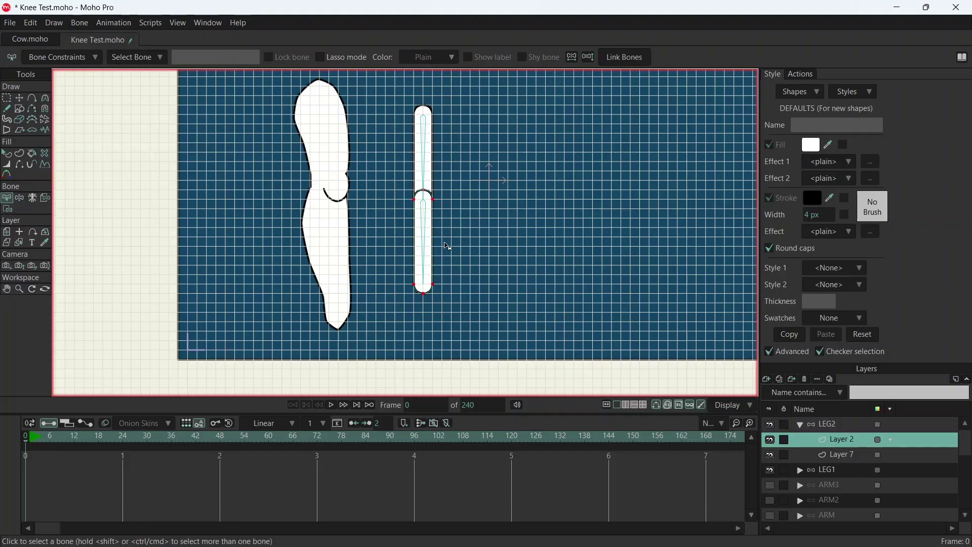
scroll(447, 238, "up", 2)
left_click(44, 197)
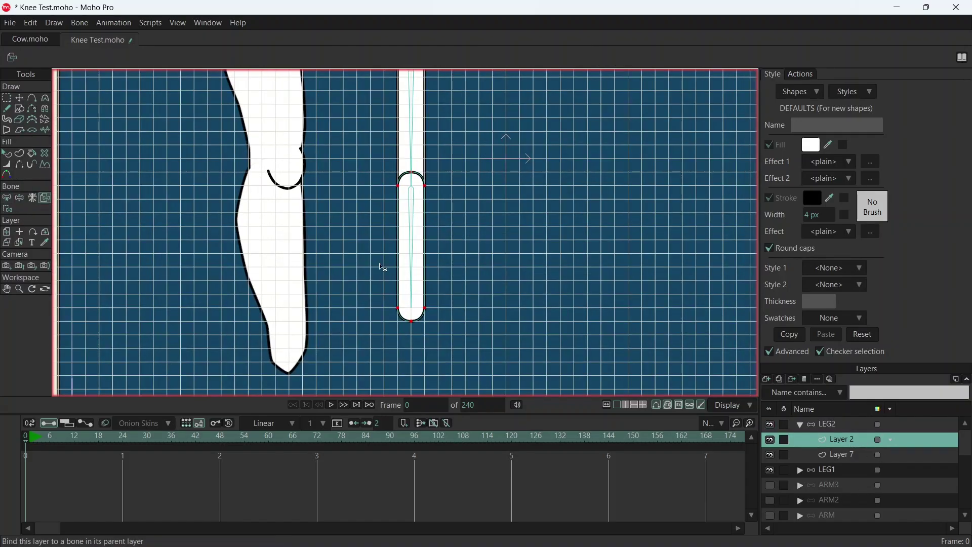
left_click(412, 233)
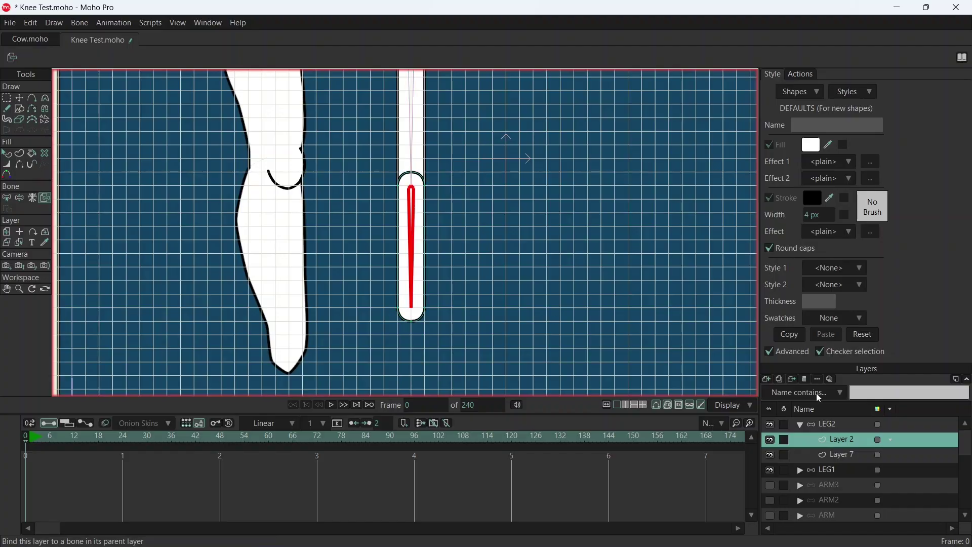
Bind Layer 7 to the upper bone.
left_click(855, 455)
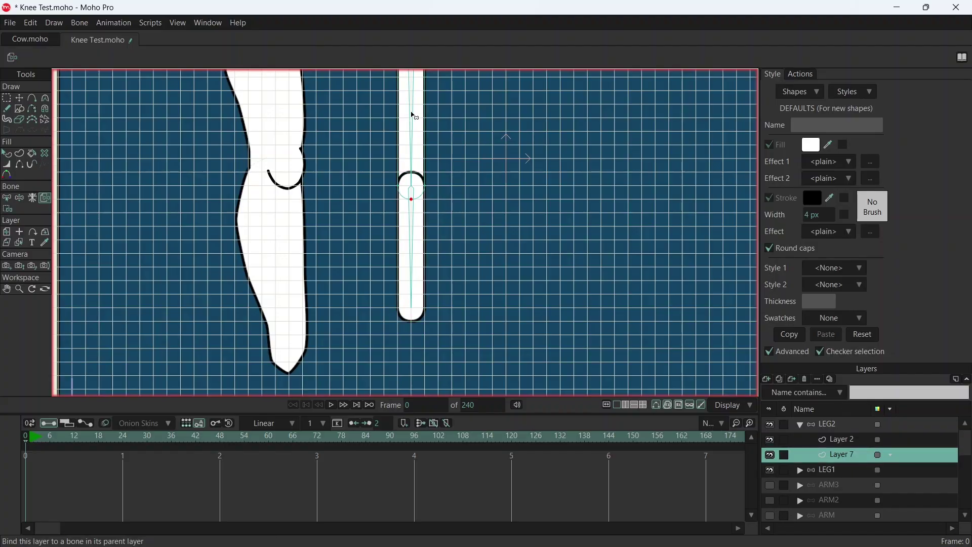
left_click_drag(461, 116, 484, 214)
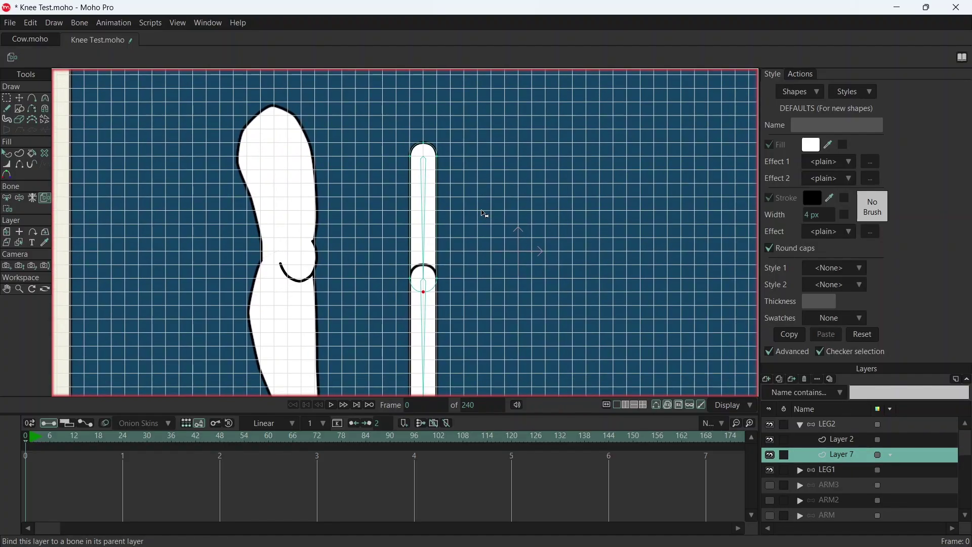
left_click(425, 209)
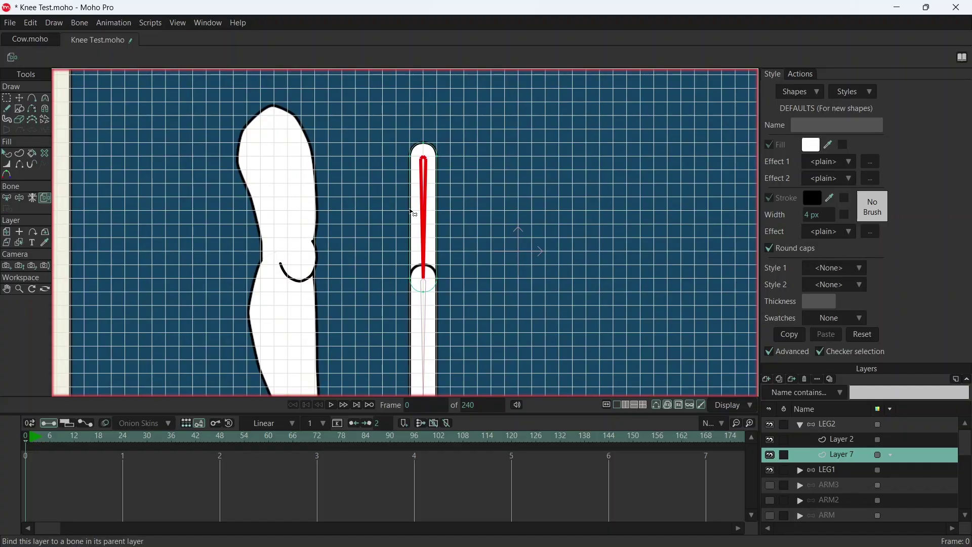
left_click(18, 97)
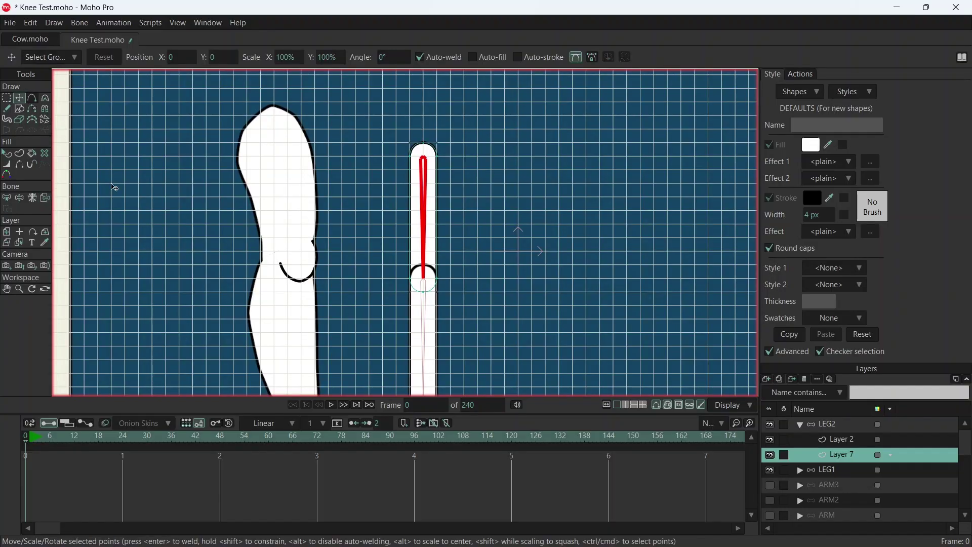
Hide the grid and bend the LEG2 bones with Manipulate Bones to check the knee joint.
left_click(824, 424)
left_click(45, 98)
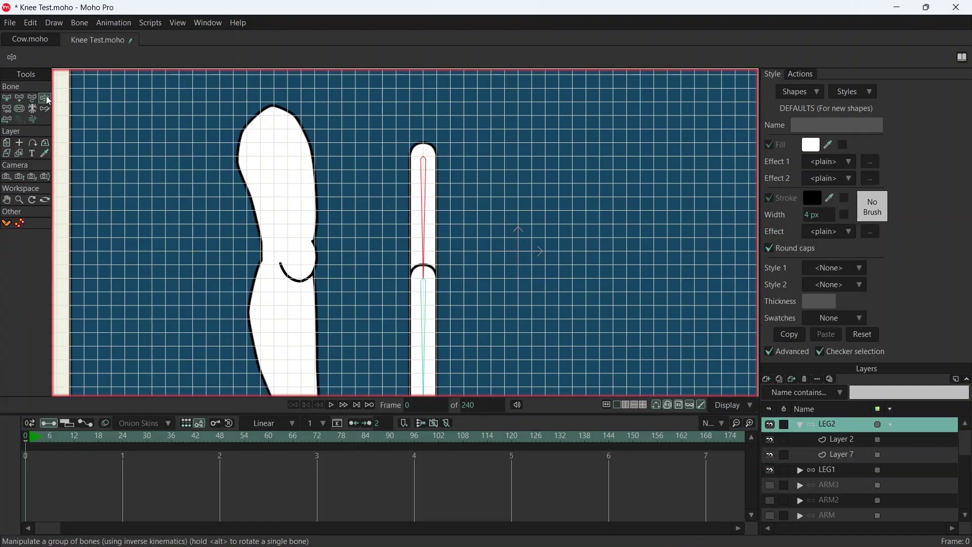
scroll(387, 210, "down", 4)
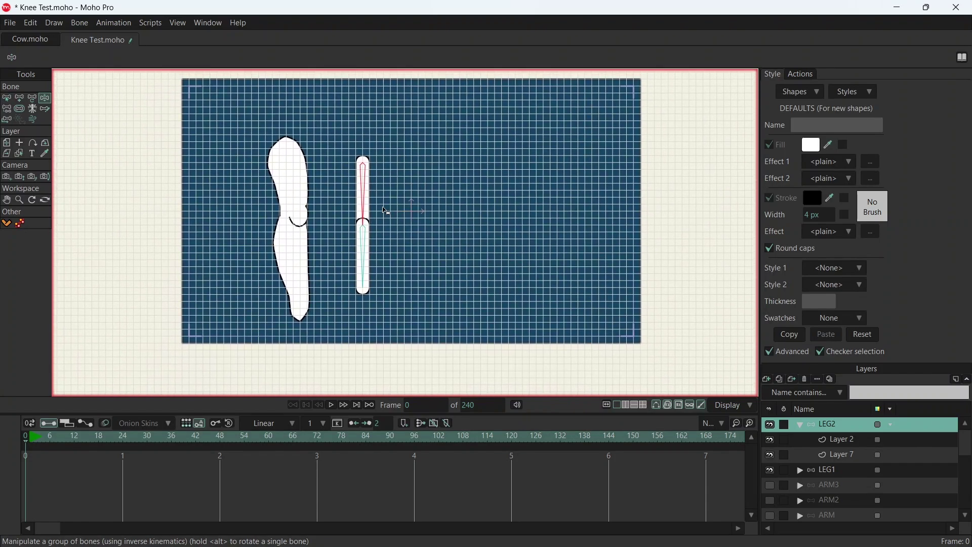
key("ctrl+g")
scroll(386, 210, "up", 2)
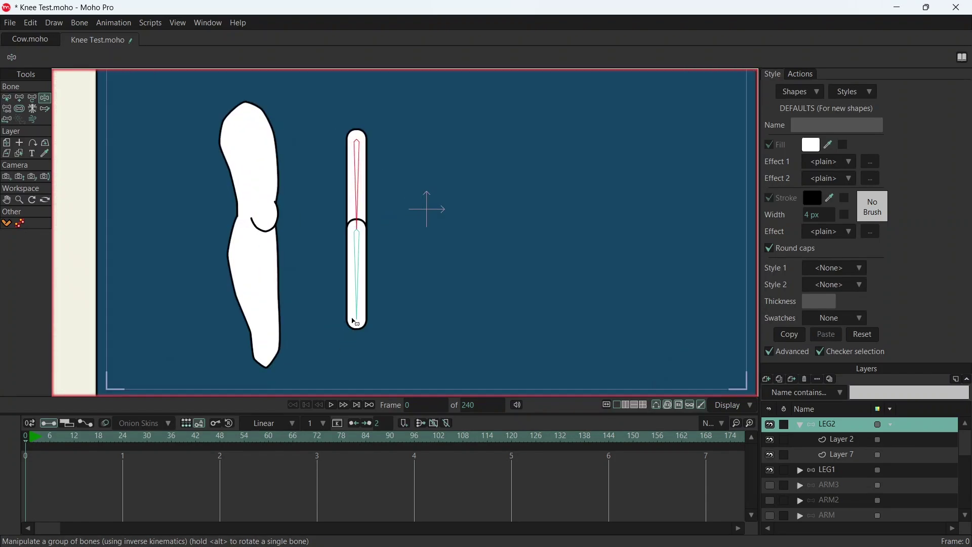
left_click_drag(358, 285, 397, 221)
Hide both curved stroke edges of Layer 2's rounded top end at the knee.
left_click(845, 454)
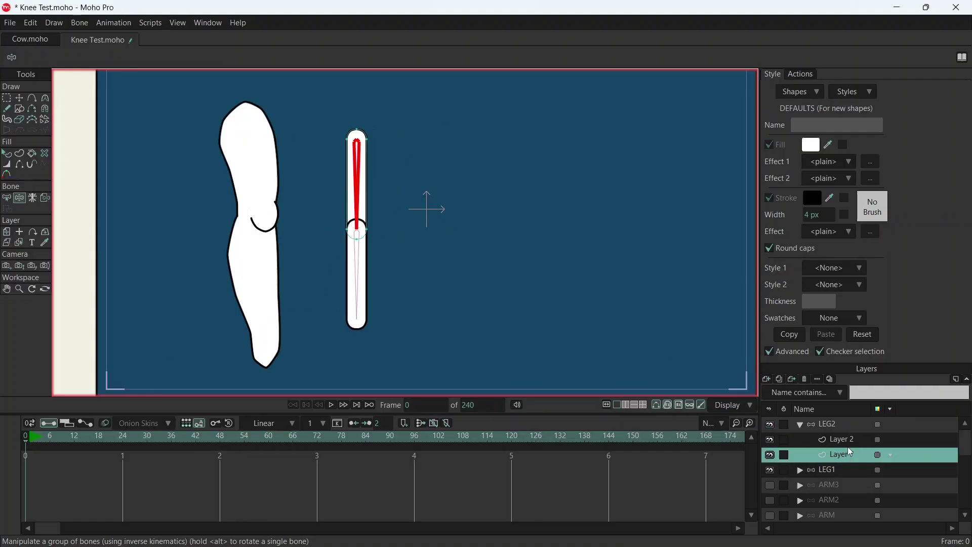
left_click(852, 440)
scroll(374, 221, "up", 3)
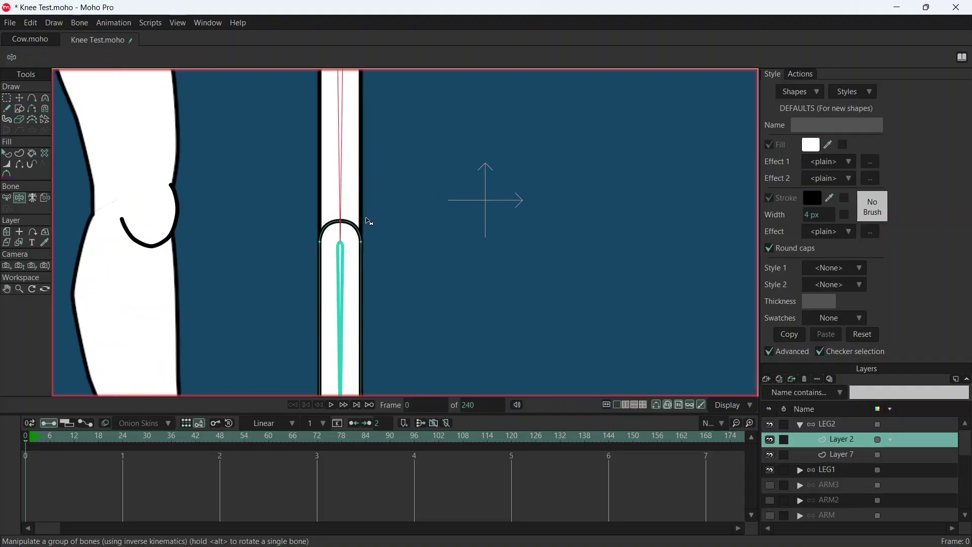
scroll(370, 222, "up", 2)
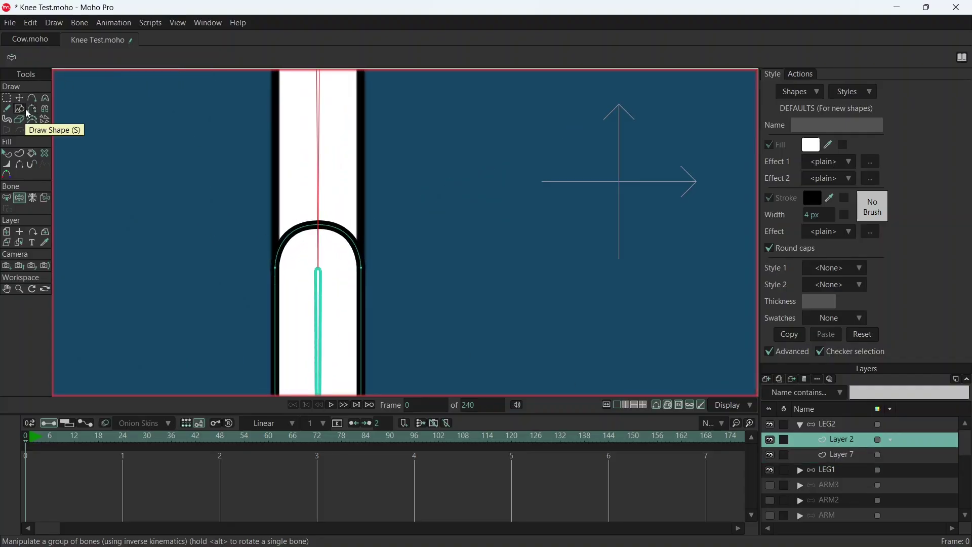
key("ctrl+a")
left_click(20, 165)
left_click(296, 231)
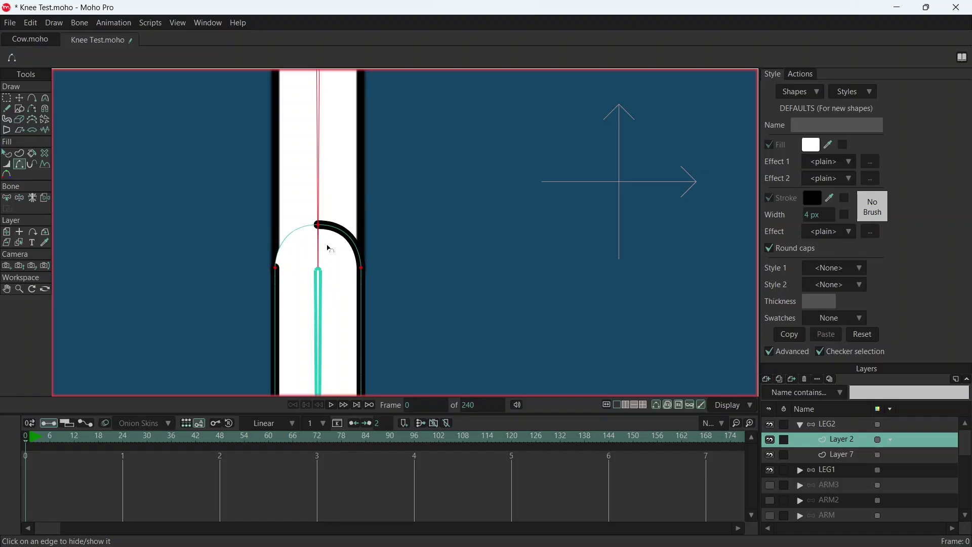
left_click(353, 233)
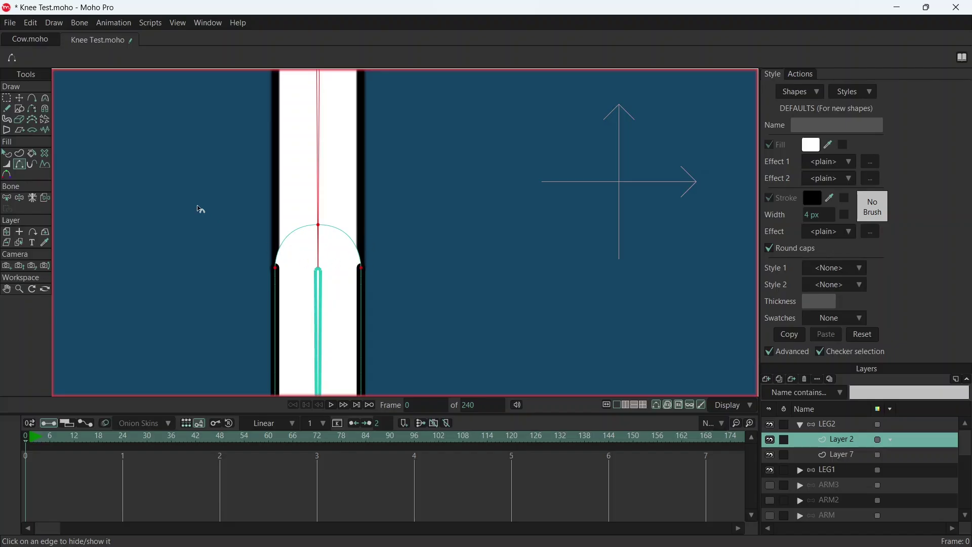
Show the grid and move Layer 2's top tip point one grid square straight down, flattening the shape's upper end.
left_click(19, 98)
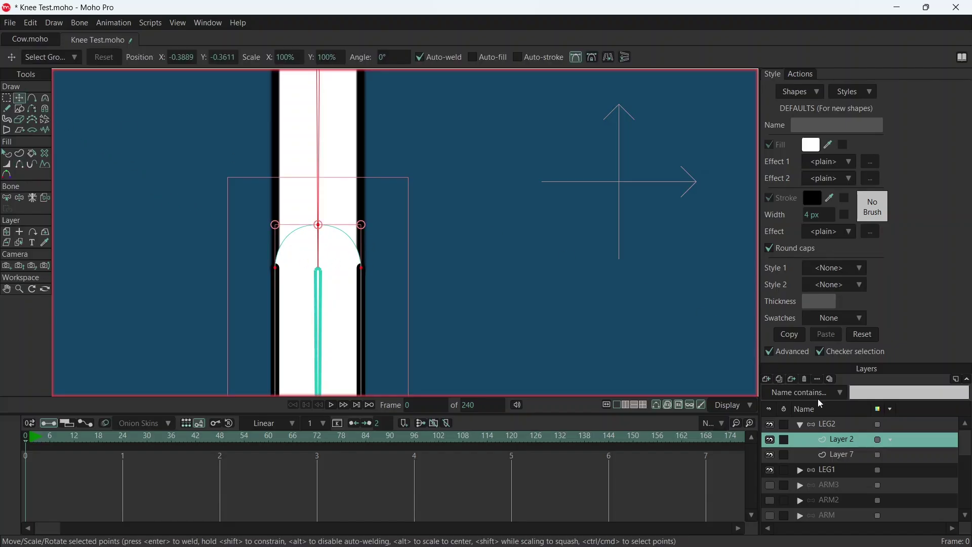
key("ctrl+g")
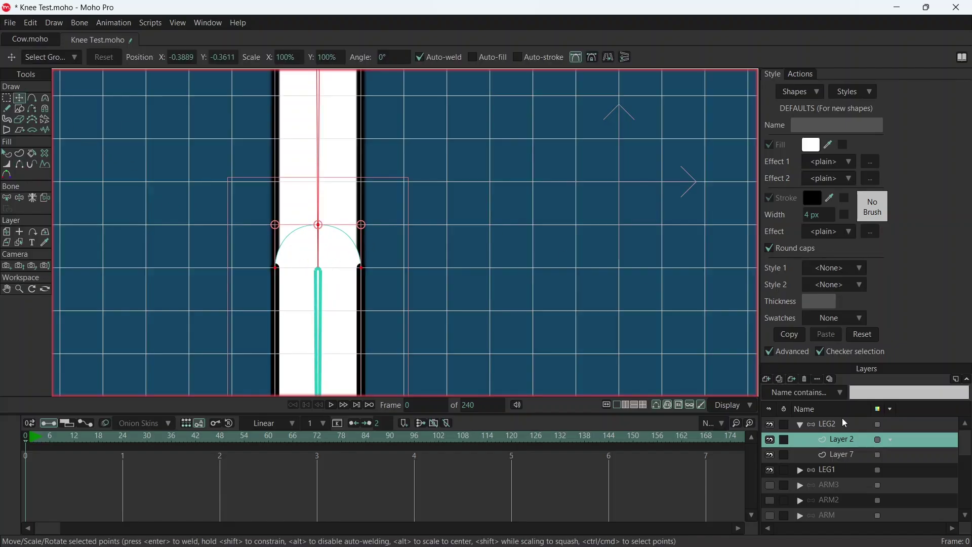
left_click(319, 226)
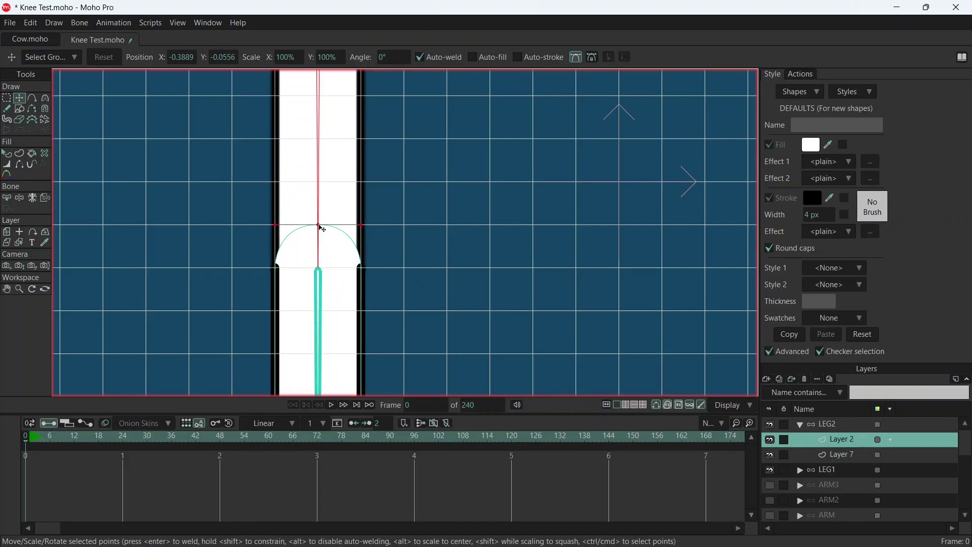
left_click_drag(320, 227, 321, 270)
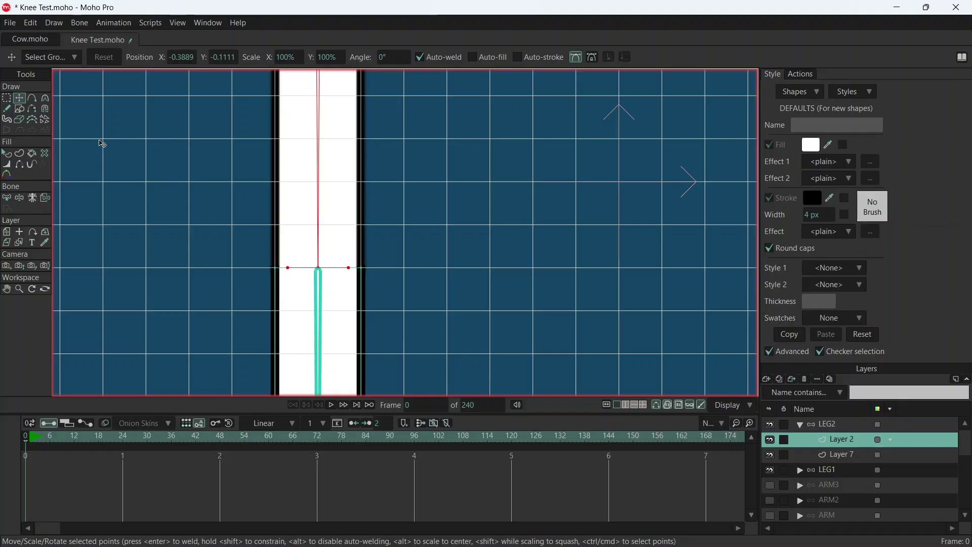
Bend and straighten the LEG2 bones with Manipulate Bones to test the flattened joint, hiding the grid.
left_click(847, 426)
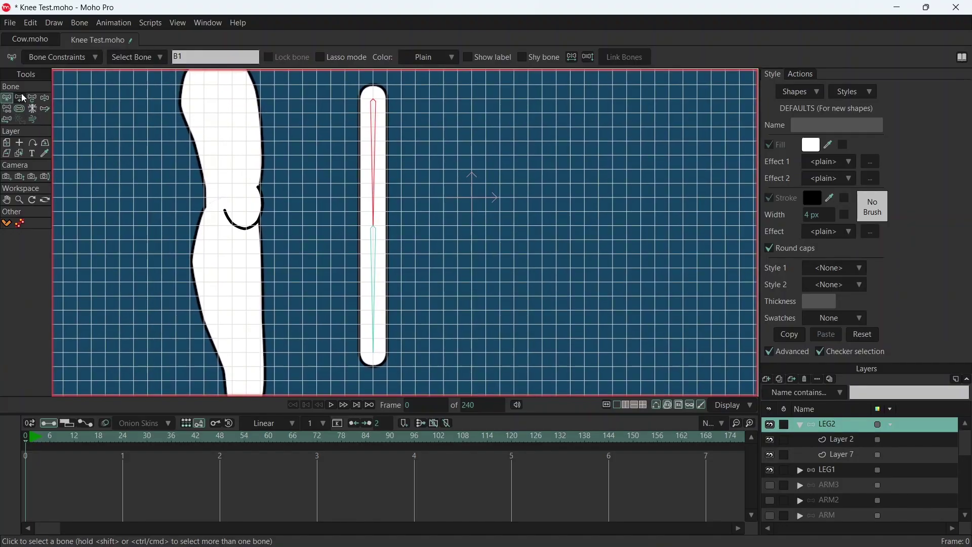
left_click(45, 98)
left_click_drag(374, 311, 456, 173)
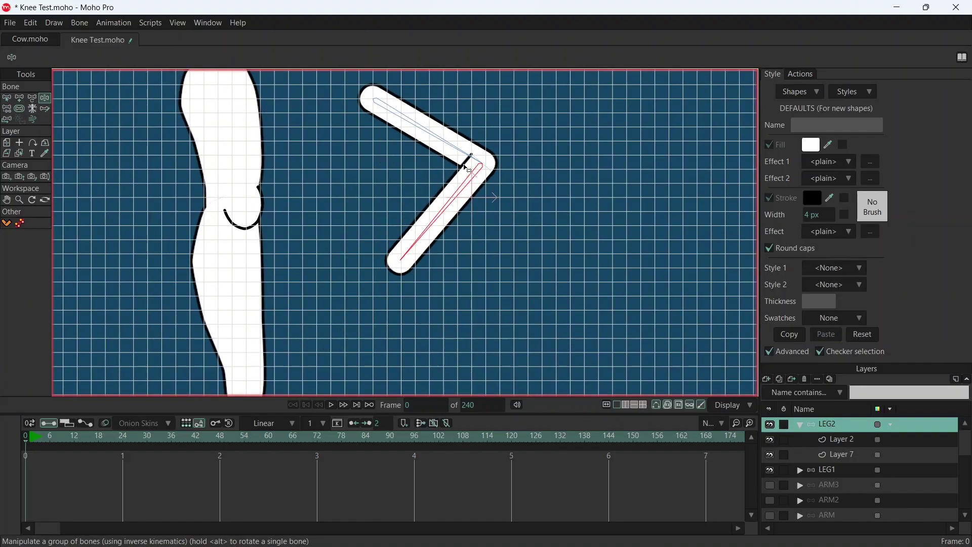
key("ctrl+g")
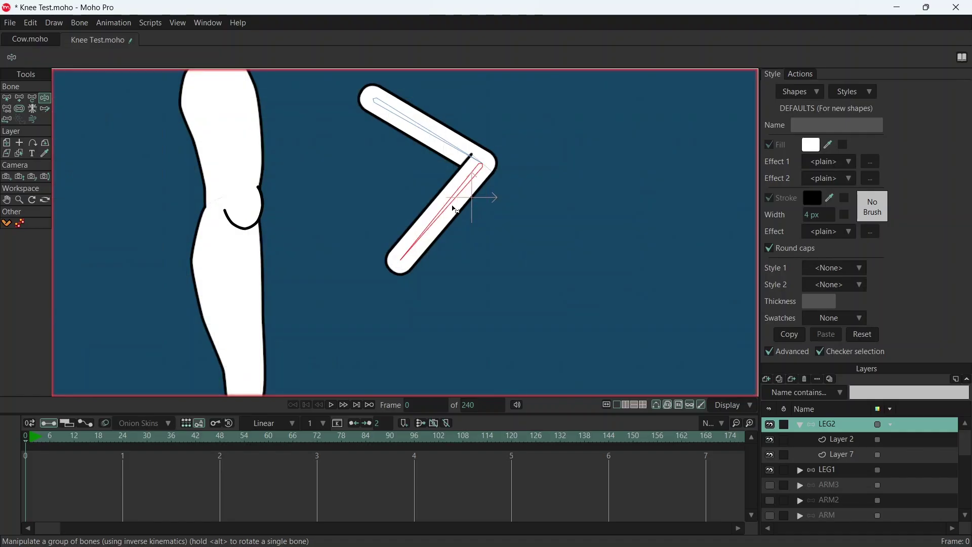
left_click_drag(452, 210, 384, 294)
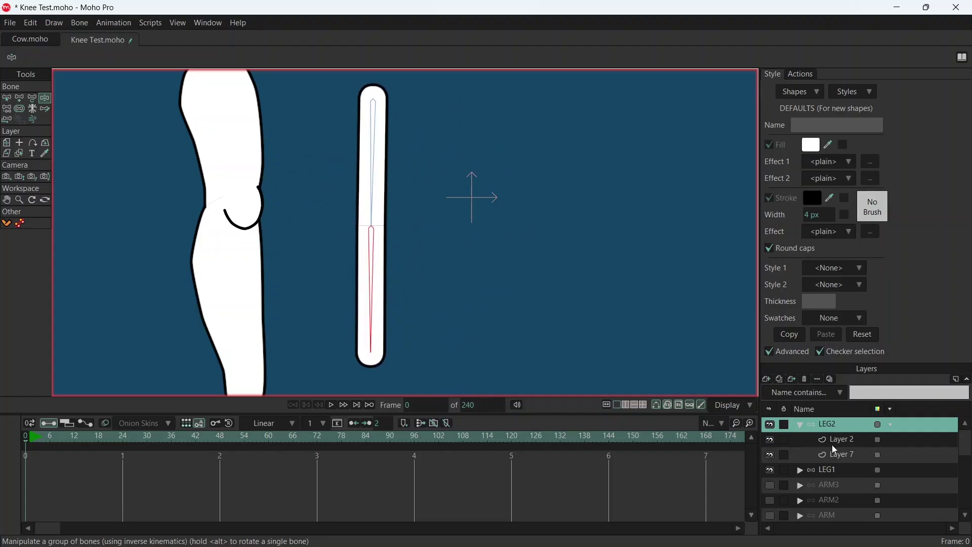
Collapse LEG2, add a new vector layer above it, and show the grid.
left_click(802, 425)
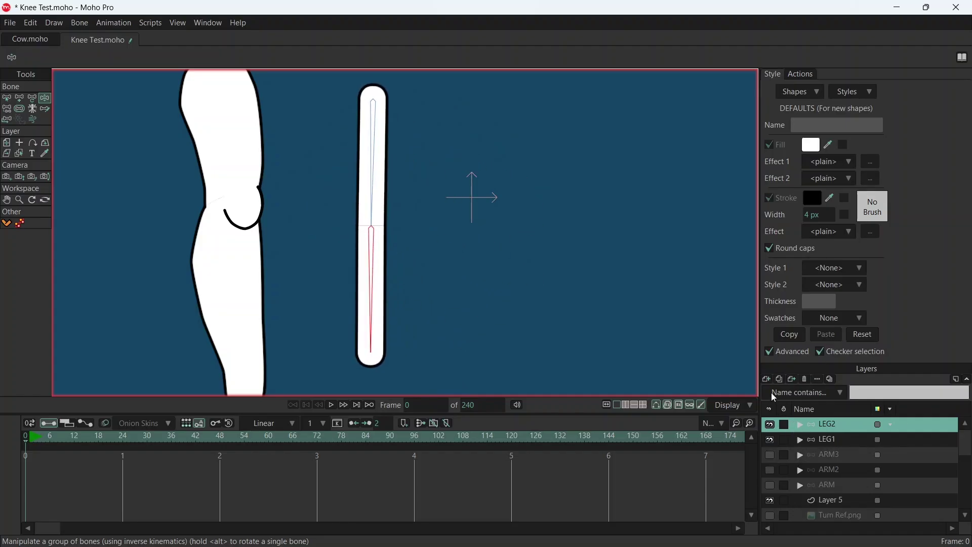
left_click(767, 379)
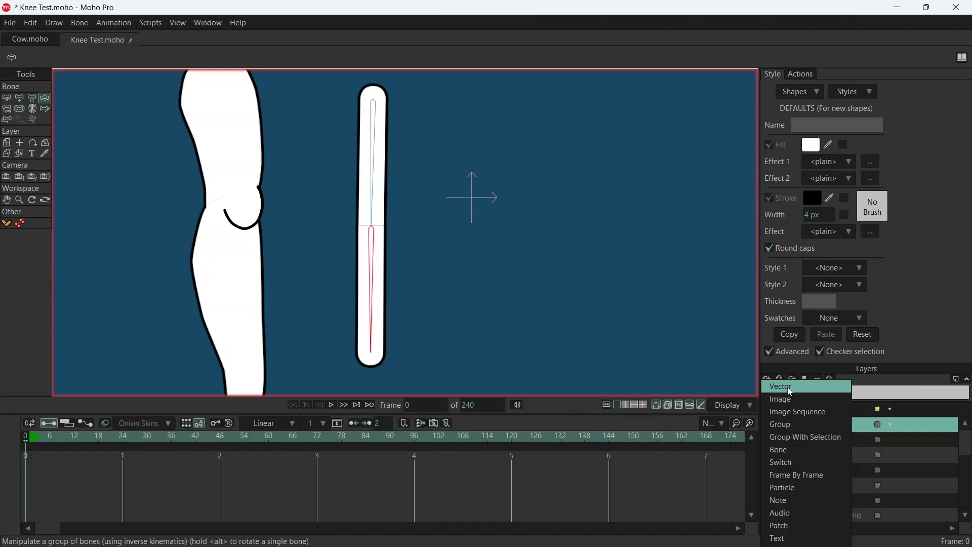
left_click(790, 388)
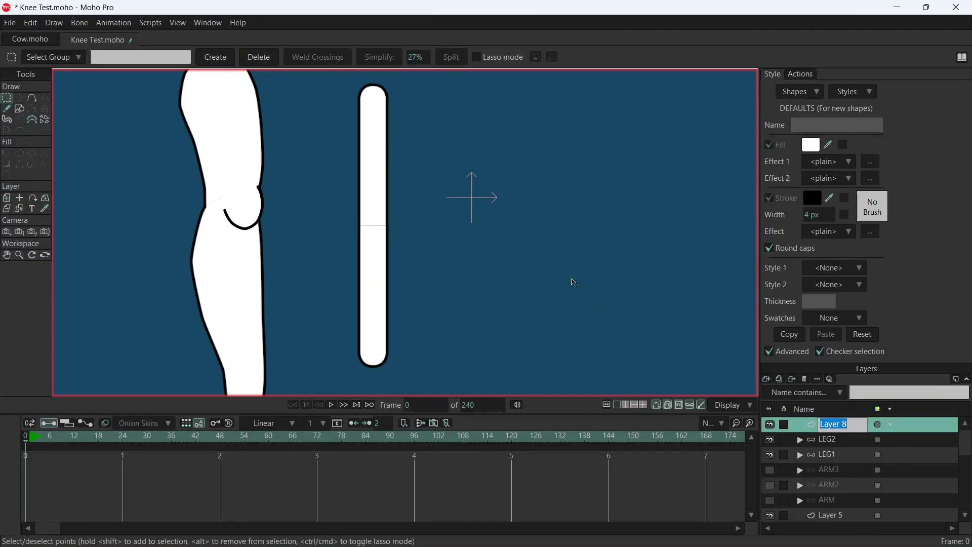
key("ctrl+g")
key("Return")
left_click_drag(625, 212, 523, 221)
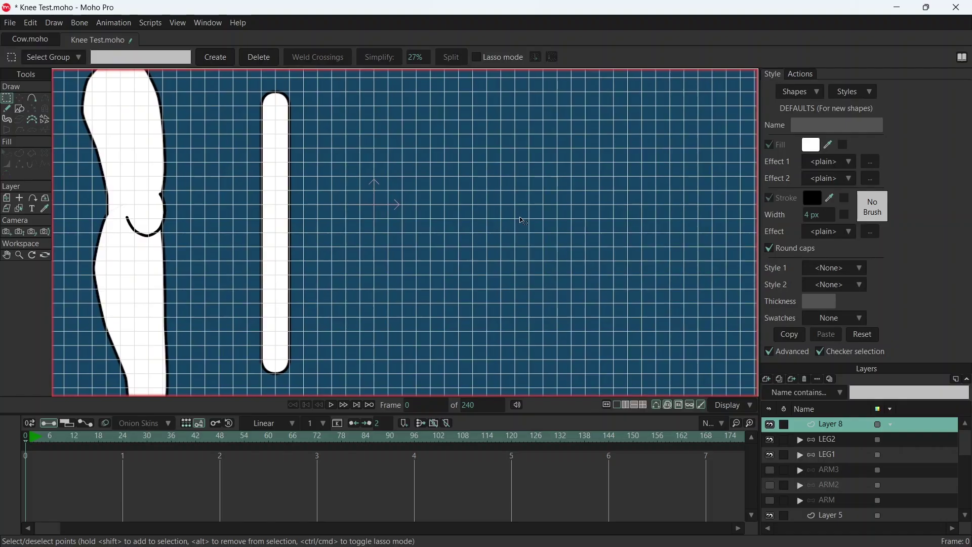
Draw a rectangle about 4 by 9 grid squares beside the LEG2 leg and add a midpoint to its top and bottom edges.
left_click(20, 108)
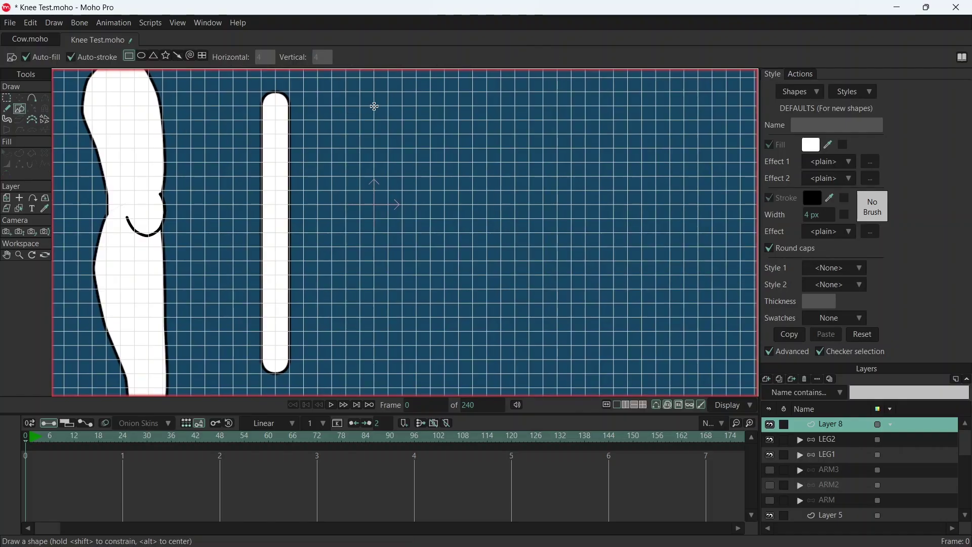
mouse_move(374, 106)
left_mouse_down()
mouse_move(477, 106)
mouse_move(379, 104)
mouse_move(436, 107)
mouse_move(432, 234)
left_mouse_up()
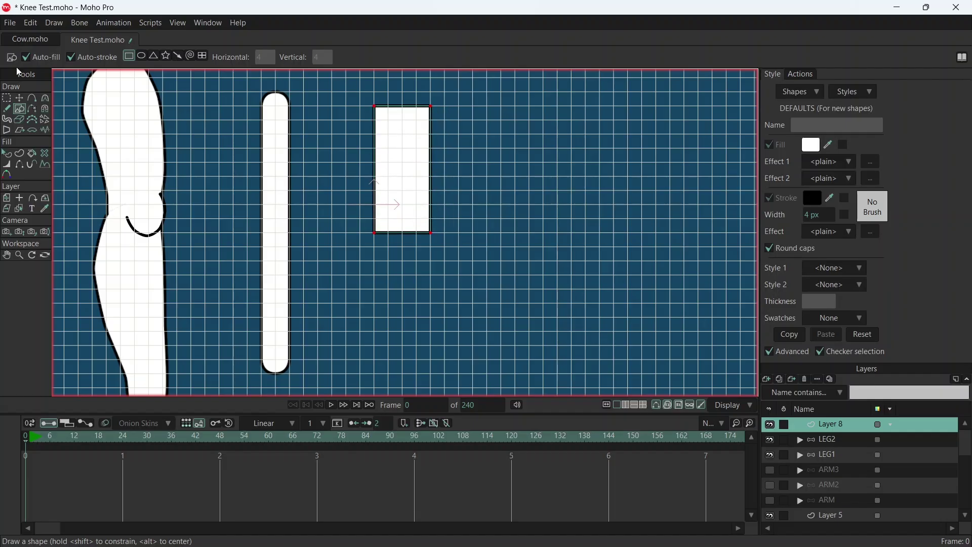
left_click(31, 98)
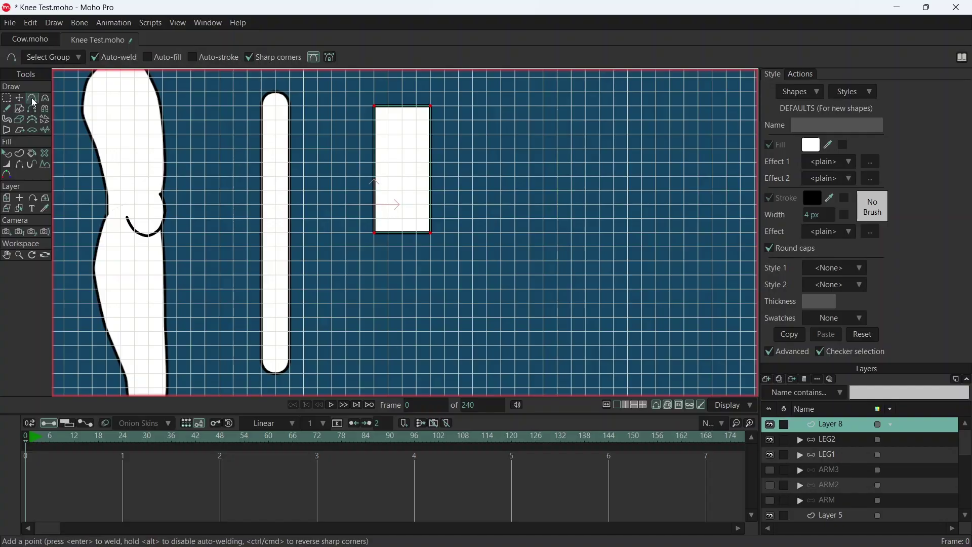
left_click(402, 106)
left_click(402, 232)
Move the rectangle's top and bottom midpoints two grid squares outward and curve both points into rounded ends.
key("t")
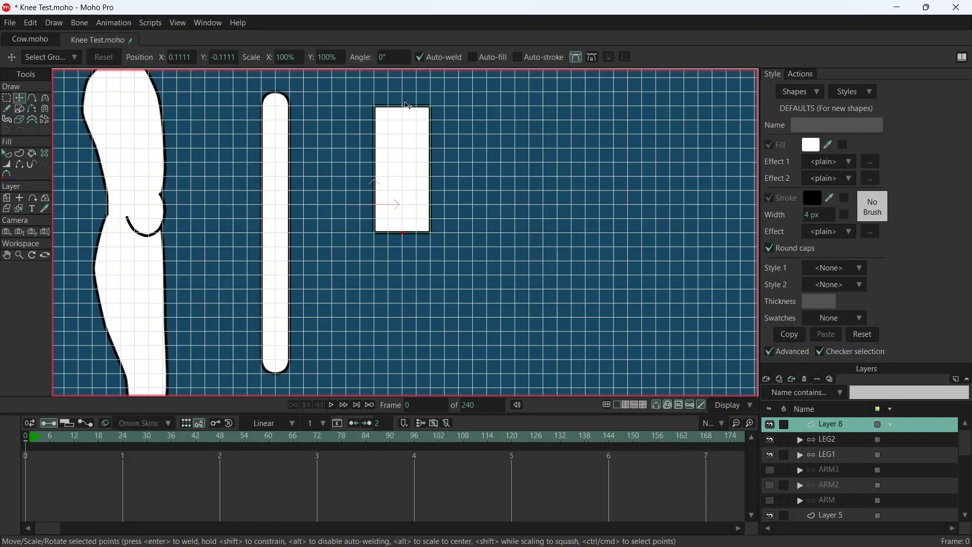
left_click_drag(407, 108, 407, 81)
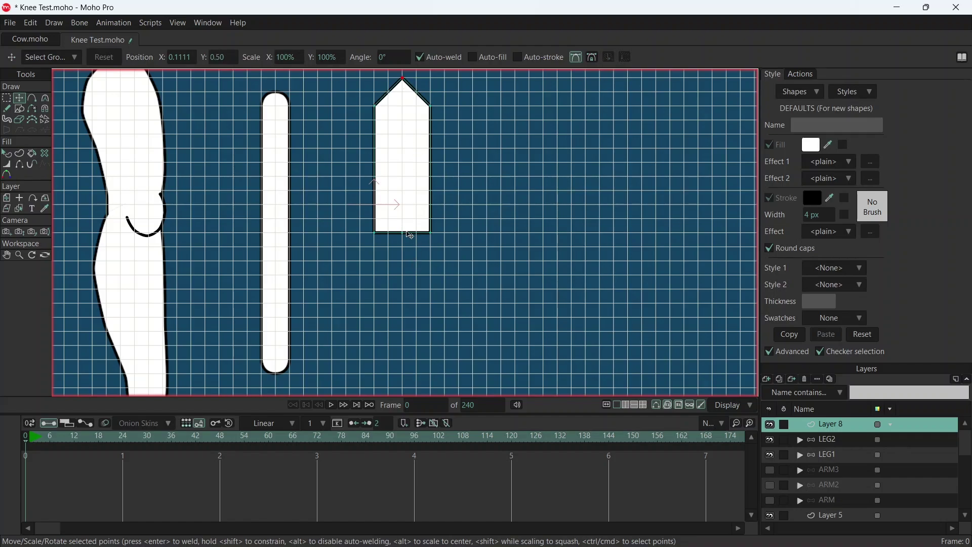
left_click_drag(407, 237, 810, 258)
key("c")
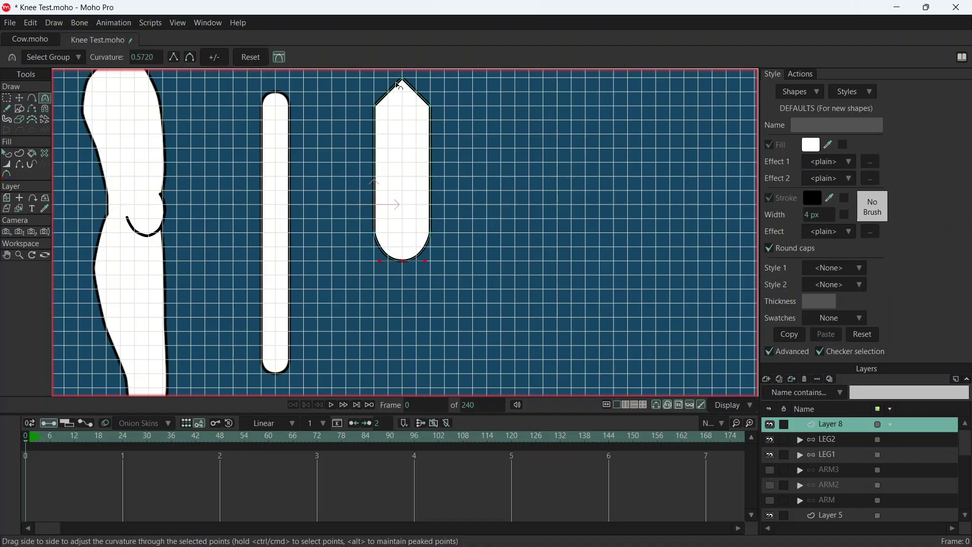
left_click_drag(407, 82, 805, 100)
Extend the curve handles of the top and bottom points to align with the shape's straight sides, making both ends fuller.
scroll(458, 196, "up", 5)
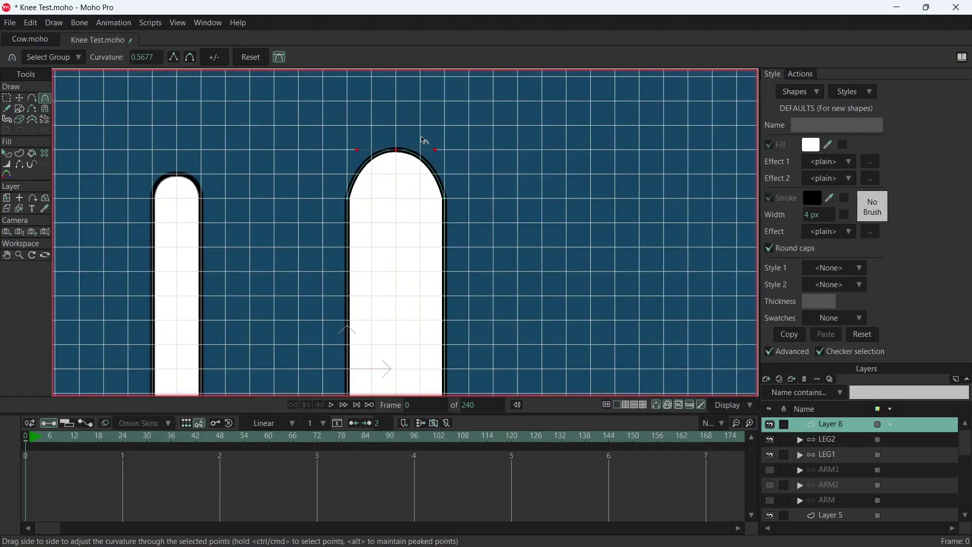
left_click_drag(466, 170, 493, 169)
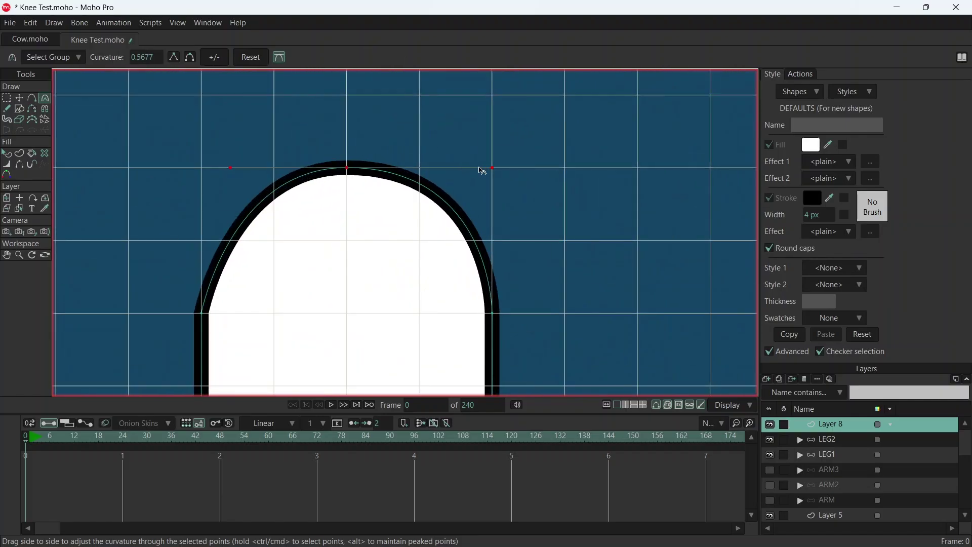
left_click_drag(232, 173, 203, 173)
scroll(423, 272, "down", 4)
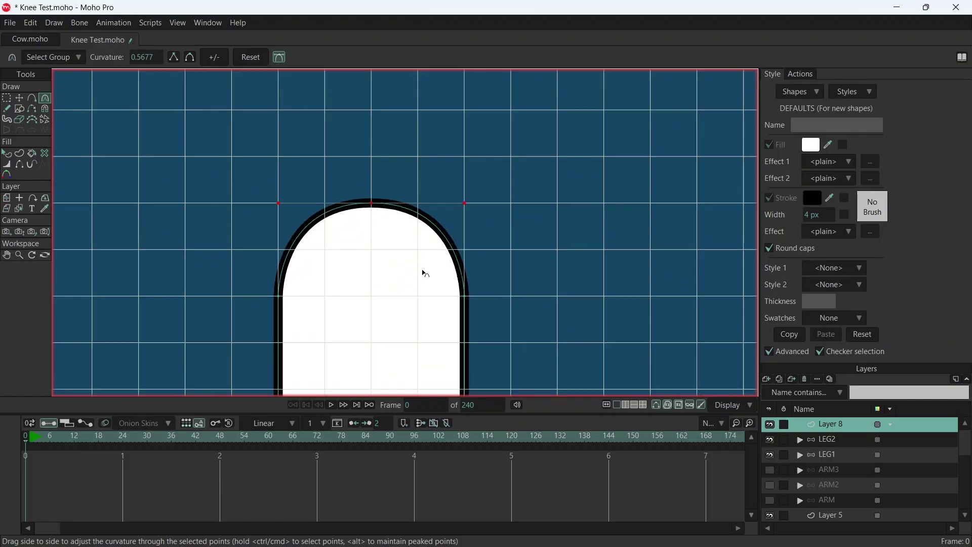
scroll(407, 332, "up", 4)
scroll(406, 331, "up", 2)
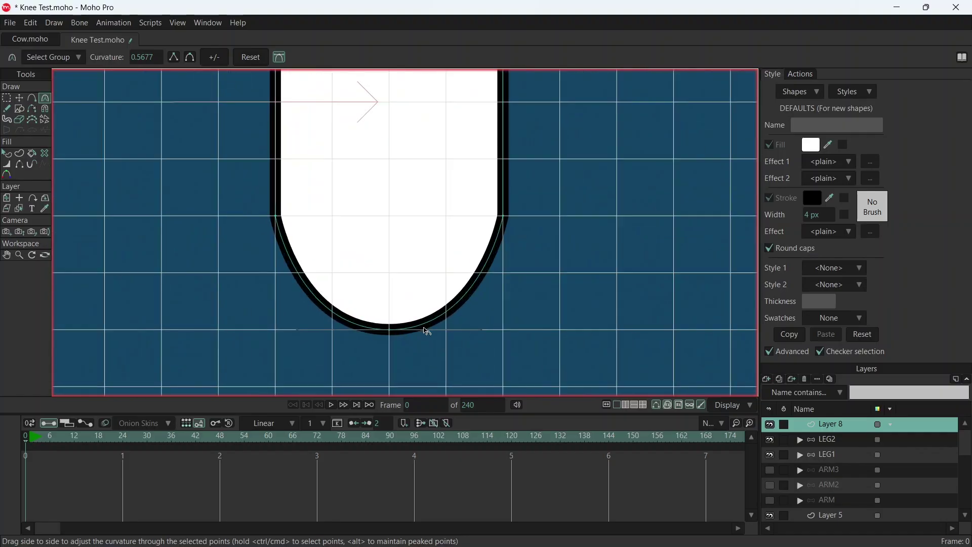
left_click_drag(481, 332, 490, 332)
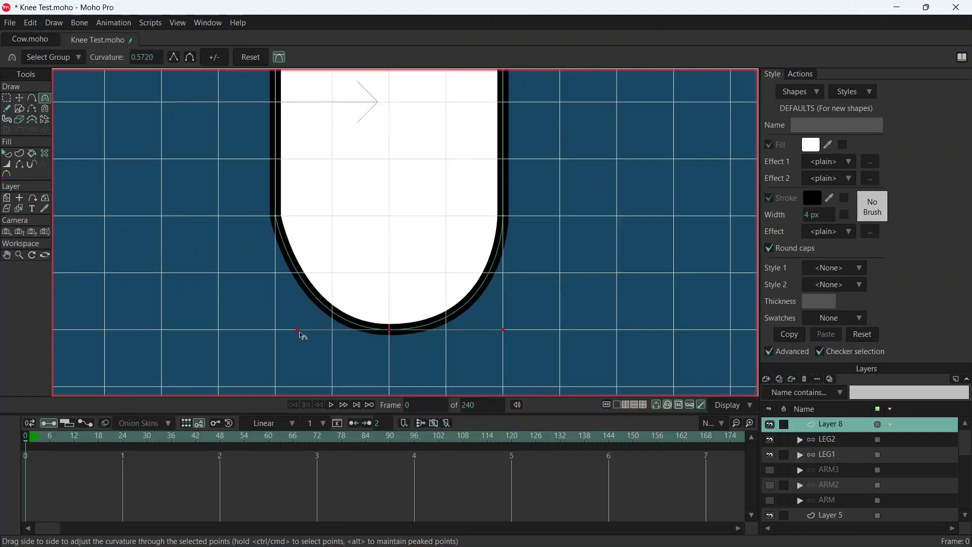
left_click_drag(297, 330, 296, 330)
scroll(359, 253, "down", 6)
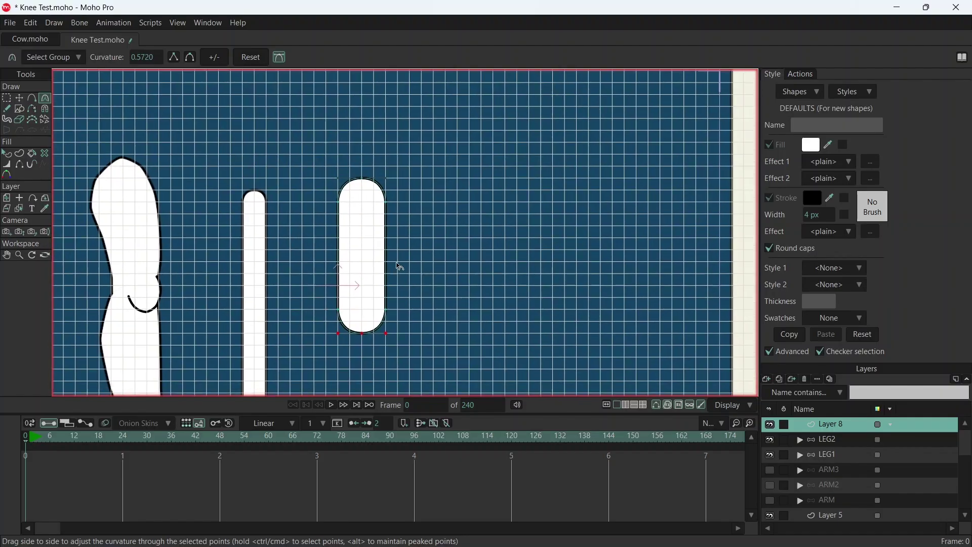
Duplicate the whole rounded shape and place the copy nine grid squares straight down, overlapping the original at the knee.
left_click(19, 97)
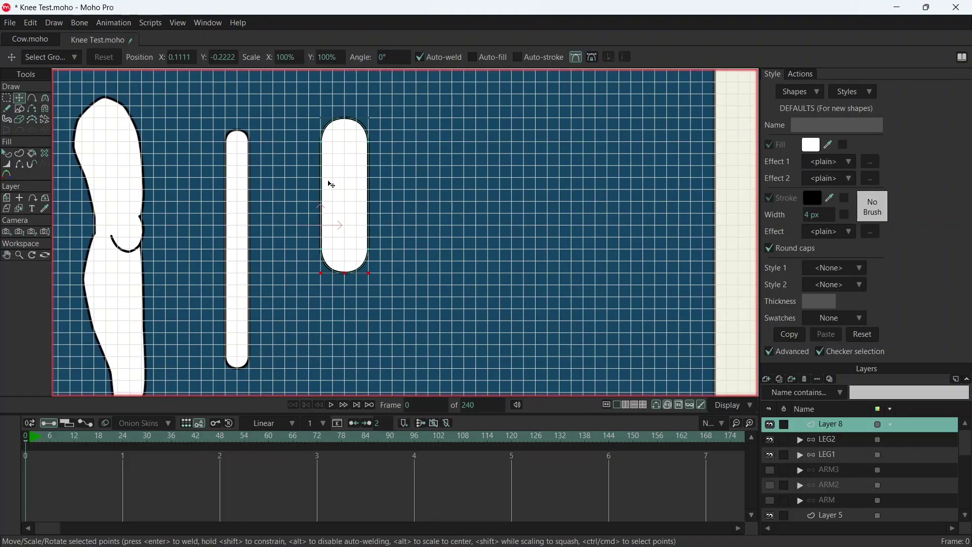
key("ctrl+a")
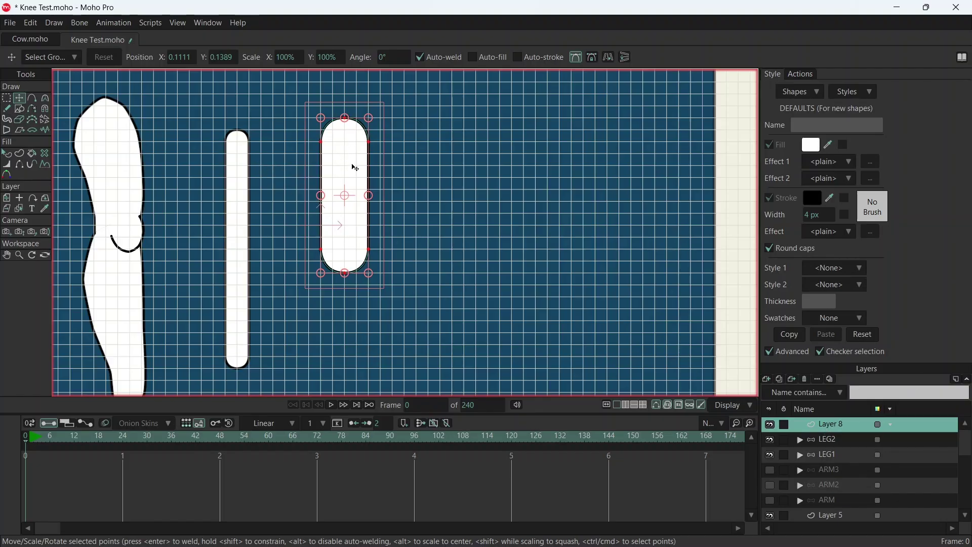
left_click_drag(353, 160, 342, 268)
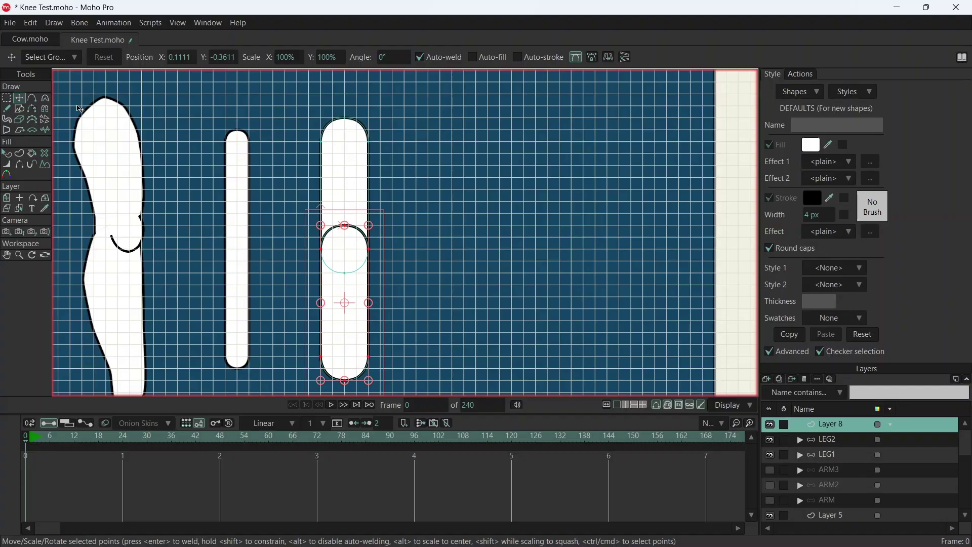
Add a bone layer named LEG3, put Layer 8 inside it, and make LEG3 the active layer.
left_click(779, 380)
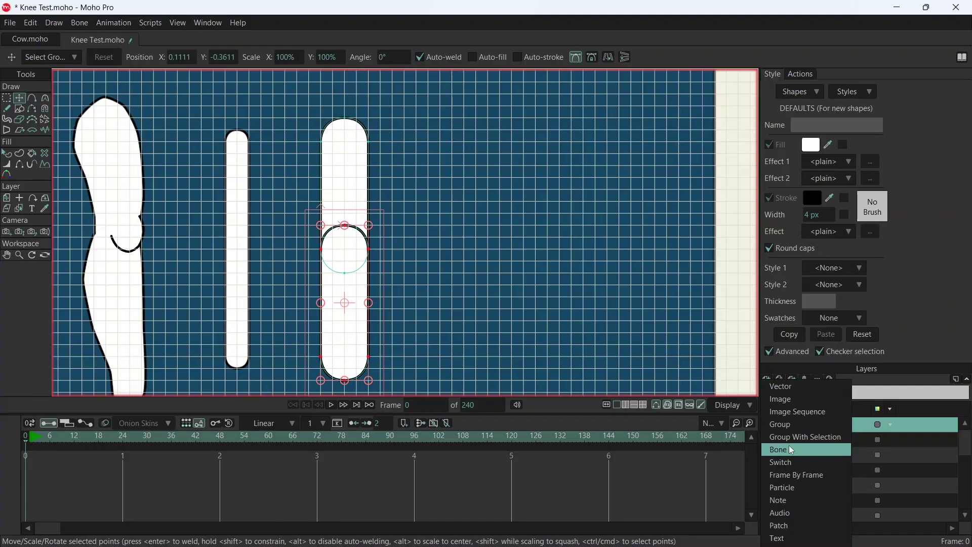
left_click(806, 450)
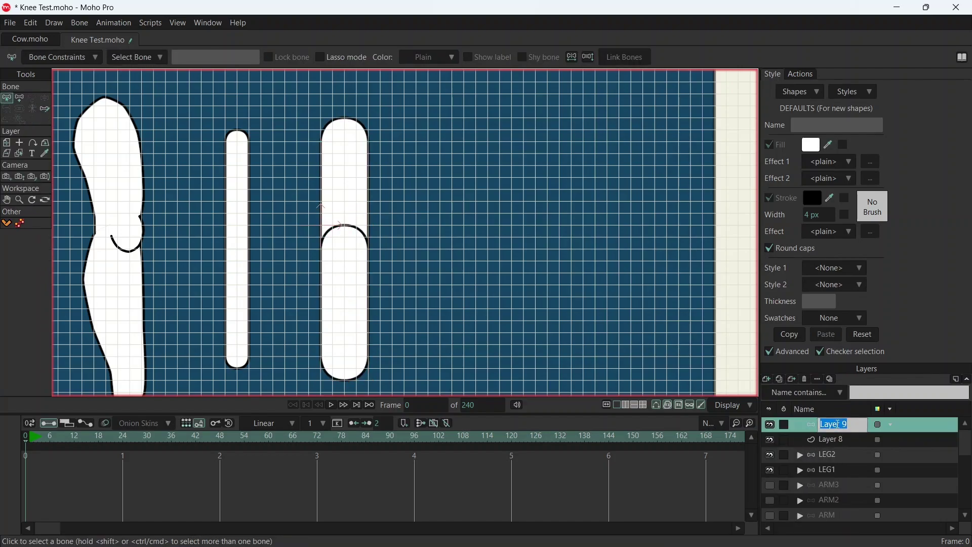
type("LEG3")
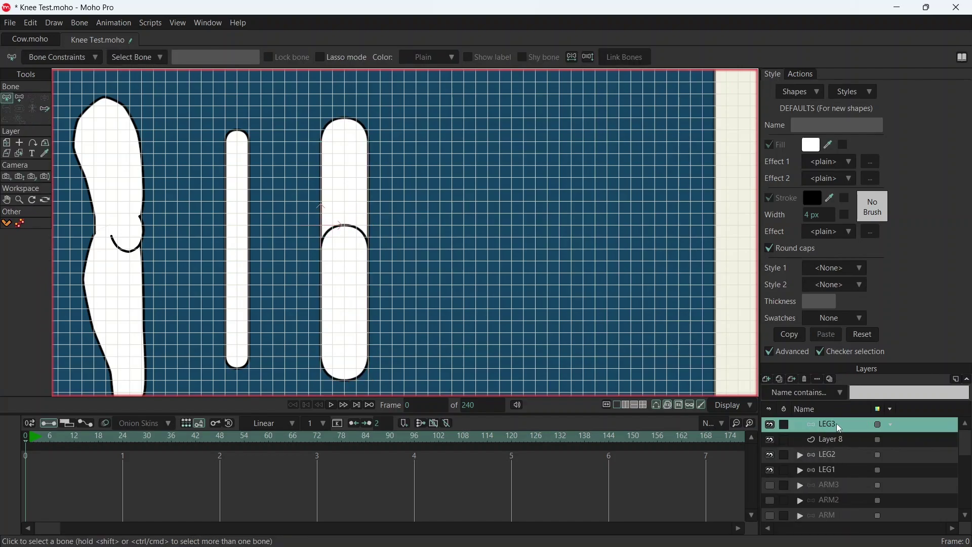
left_click(834, 438)
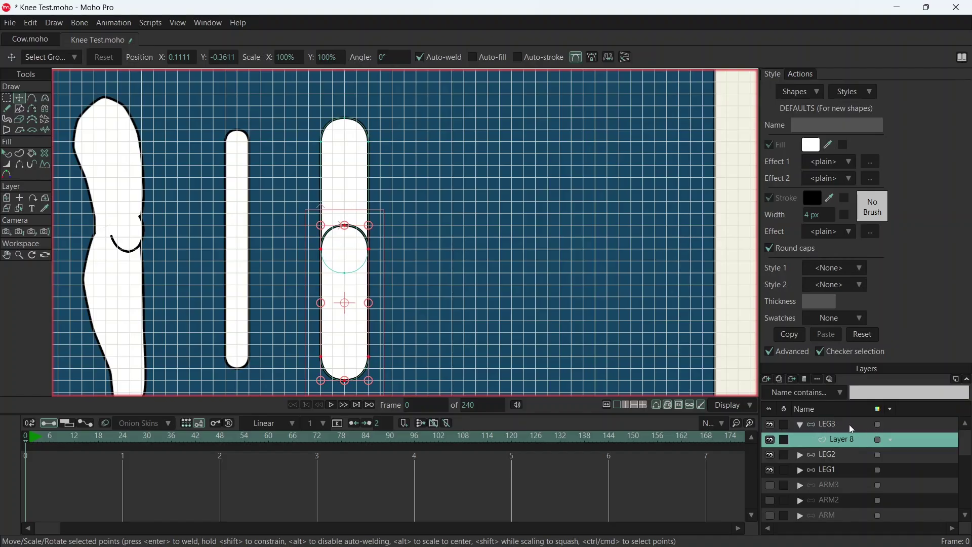
left_click(849, 424)
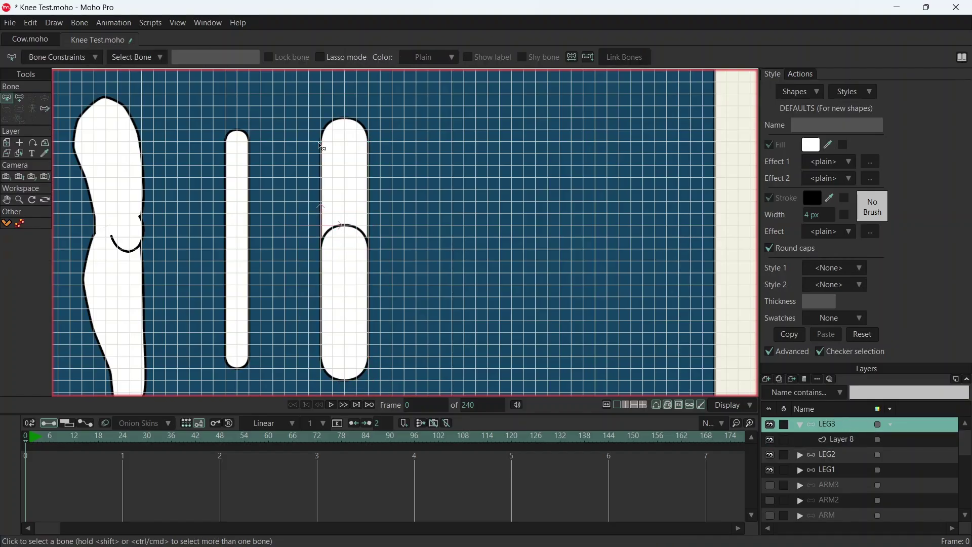
Place three pin bones down the leg's centre line: near the top end, at the knee overlap and near the bottom end.
left_click(19, 98)
left_click(347, 141)
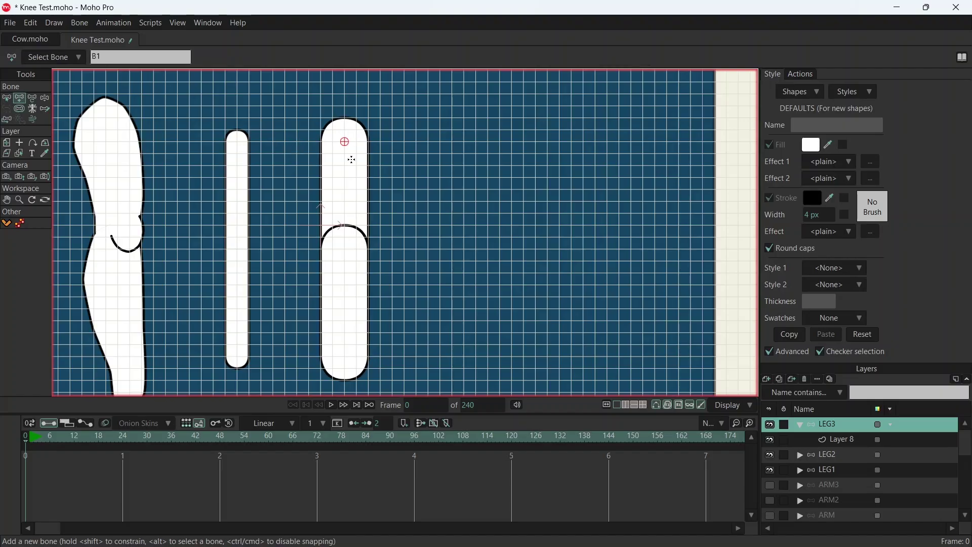
left_click(346, 248)
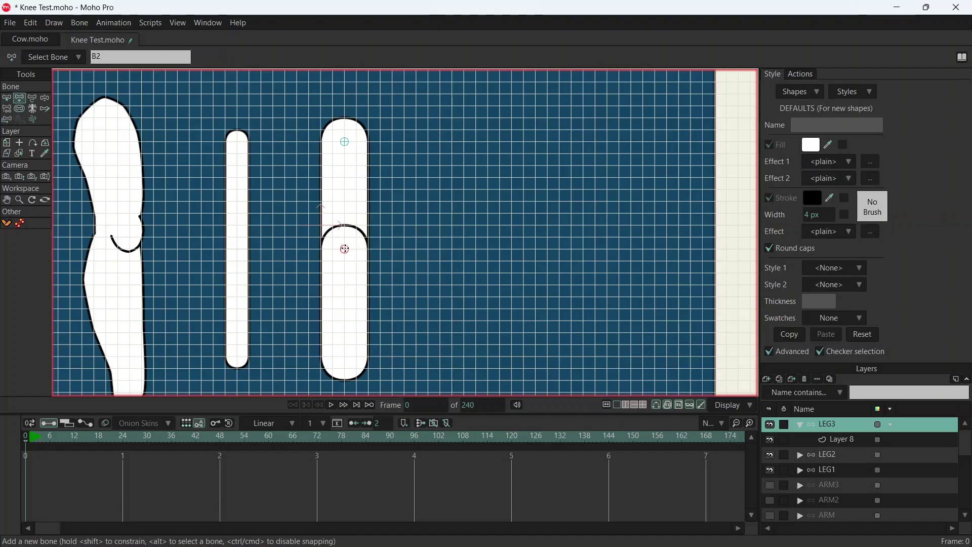
left_click(346, 356)
Add a horizontal bone about five to six grid squares long extending left from each of the three pin bones.
left_click_drag(341, 357, 270, 358)
left_click_drag(341, 250, 284, 252)
left_click_drag(346, 141, 285, 142)
Add vertical bones about three grid squares long: down from the top pin, up and down from the knee, up from the bottom; hide the grid.
left_click_drag(345, 143, 347, 174)
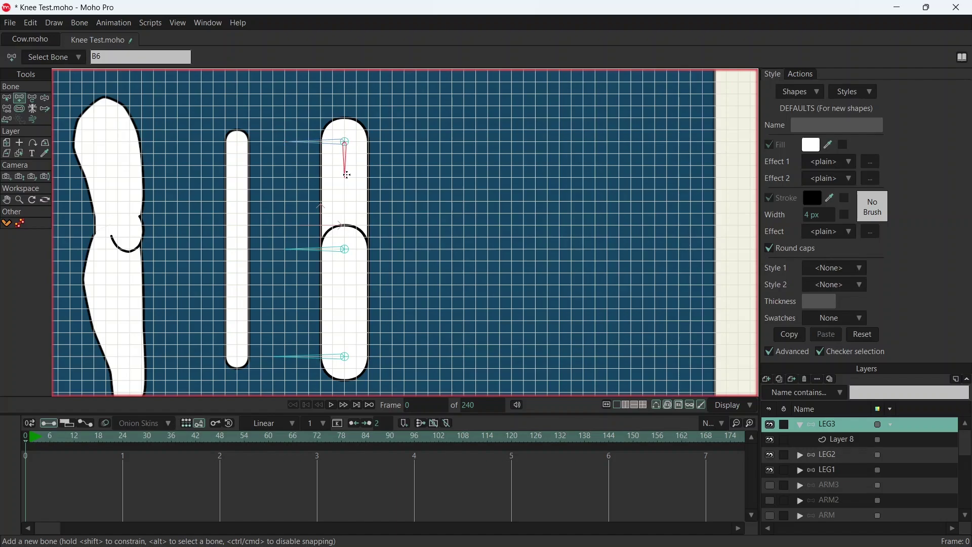
left_click_drag(346, 249, 346, 213)
left_click_drag(346, 249, 346, 286)
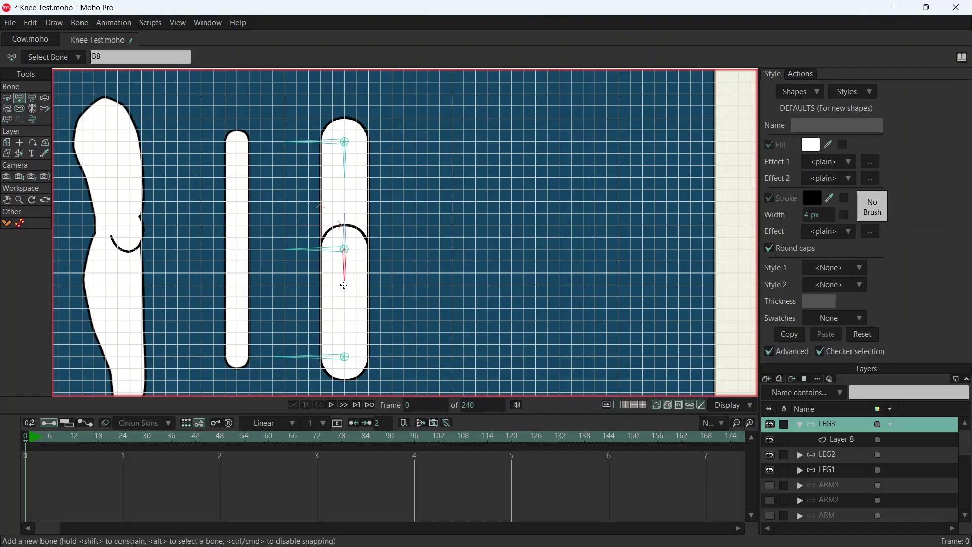
left_click_drag(345, 357, 341, 320)
left_click(7, 98)
left_click_drag(410, 212, 432, 196)
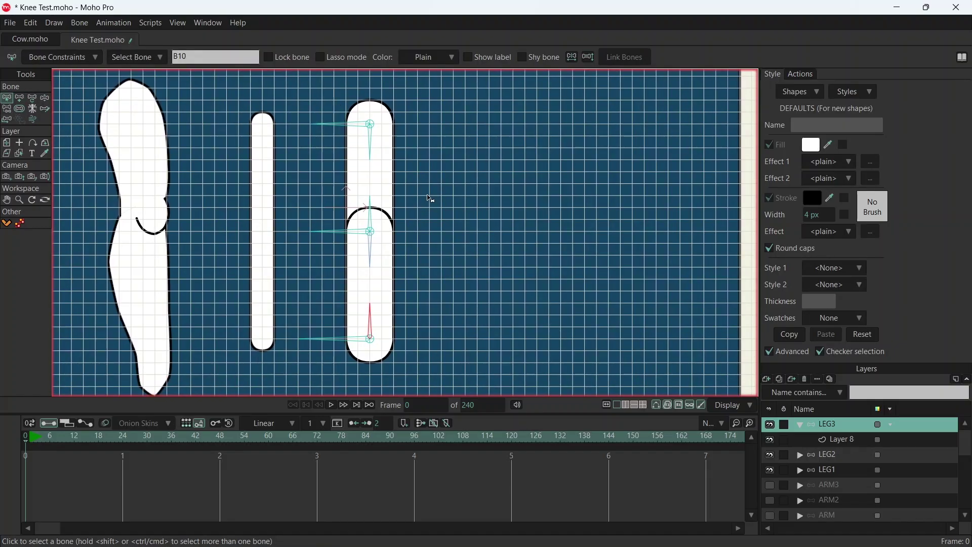
key("ctrl+g")
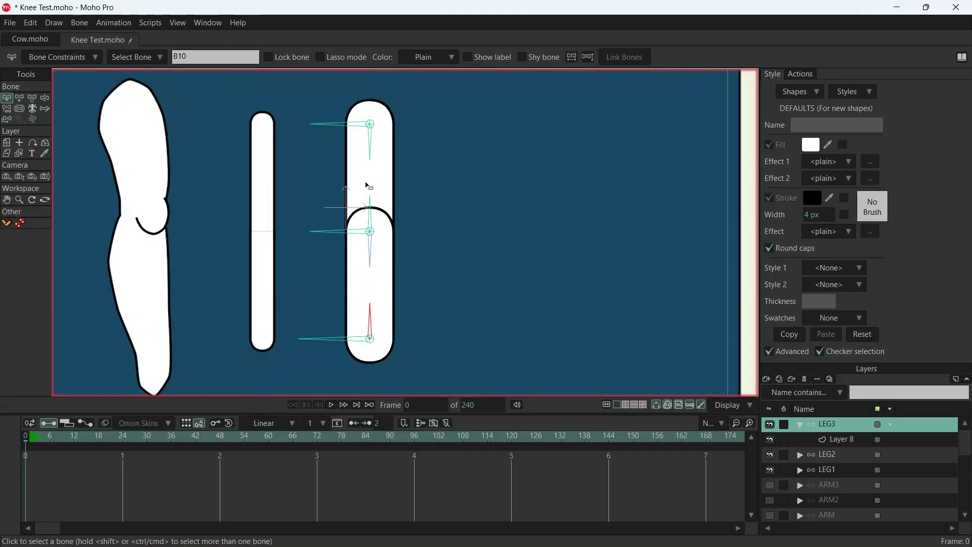
Set the strength of all LEG3 bones to 0 and detach every one of them from its parent.
left_click_drag(302, 107, 430, 379)
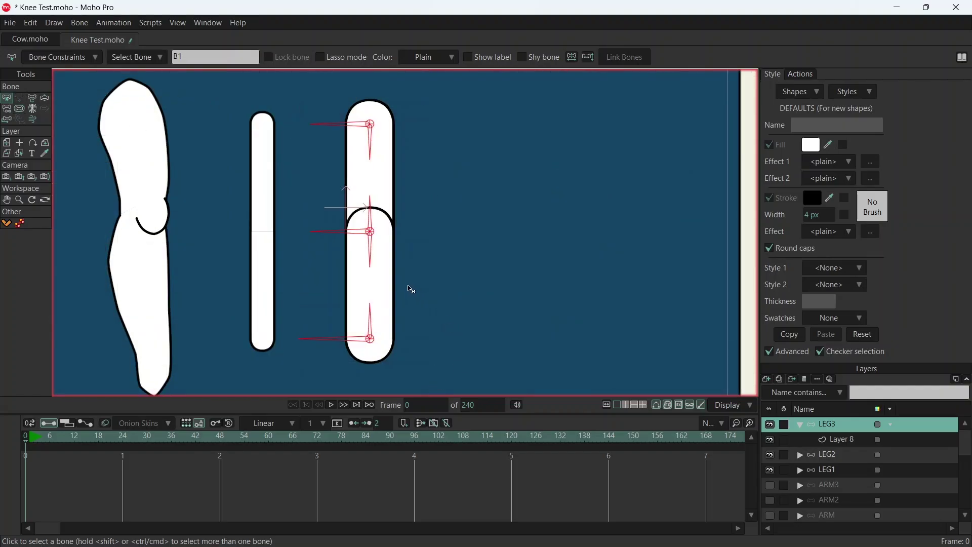
key("s")
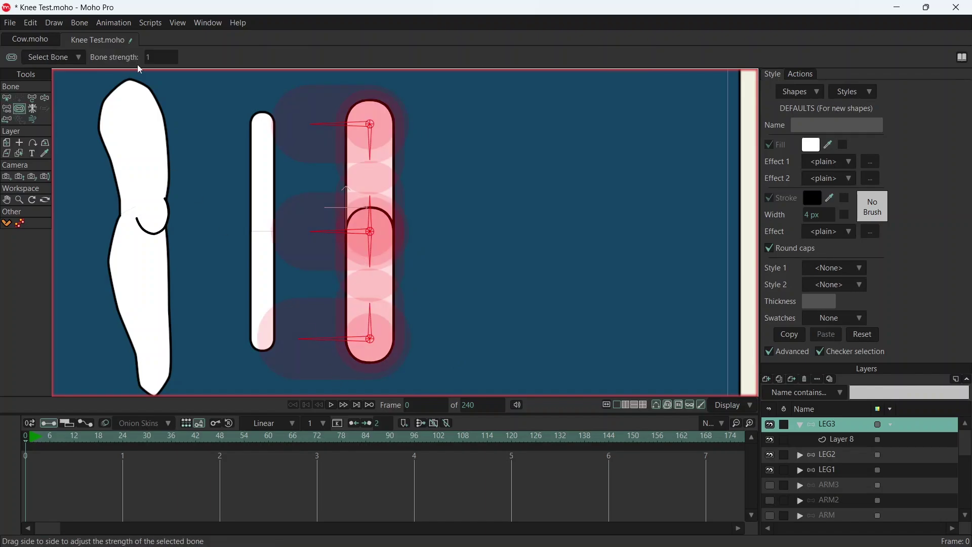
type("0")
key("Return")
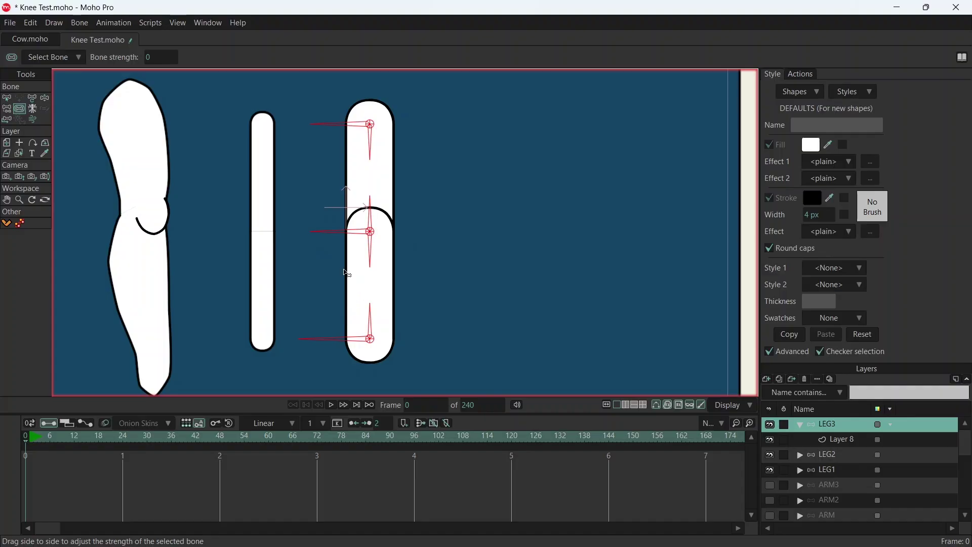
key("p")
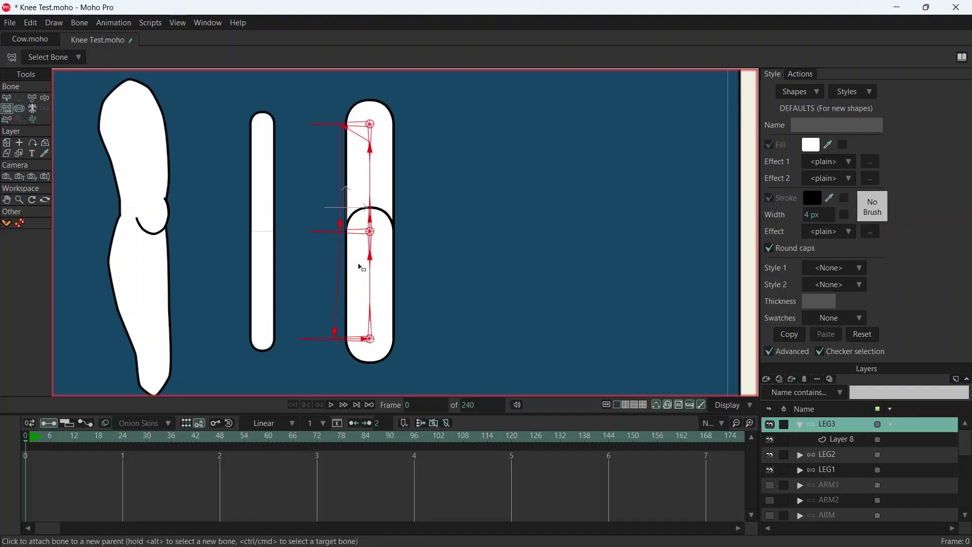
left_click(454, 175)
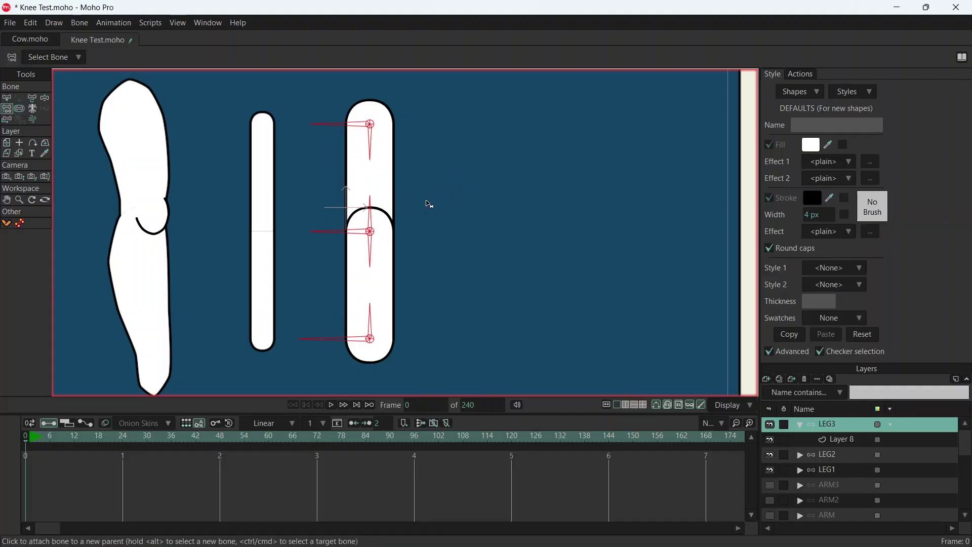
Parent the top pin bone to its horizontal bone and the top vertical bone to the top pin.
key("b")
scroll(371, 123, "up", 3)
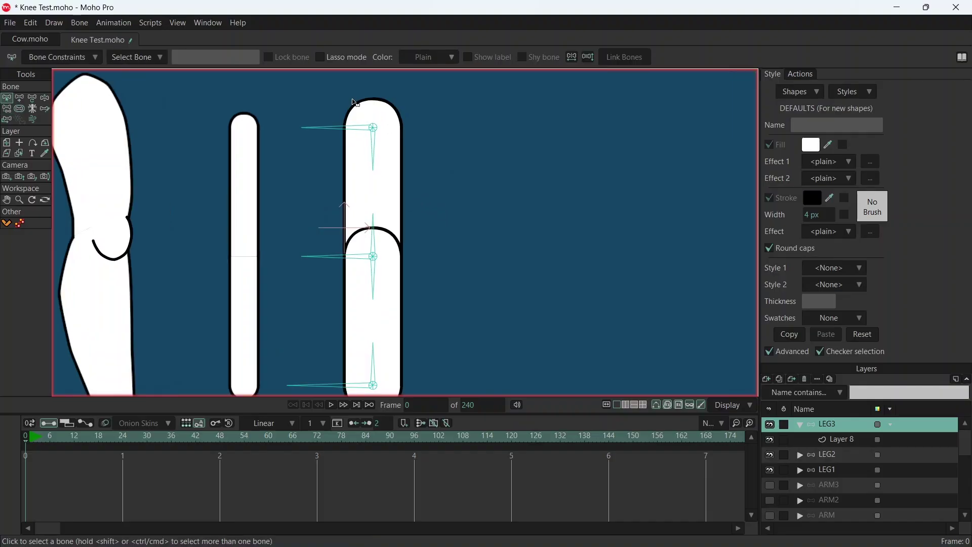
scroll(388, 138, "up", 3)
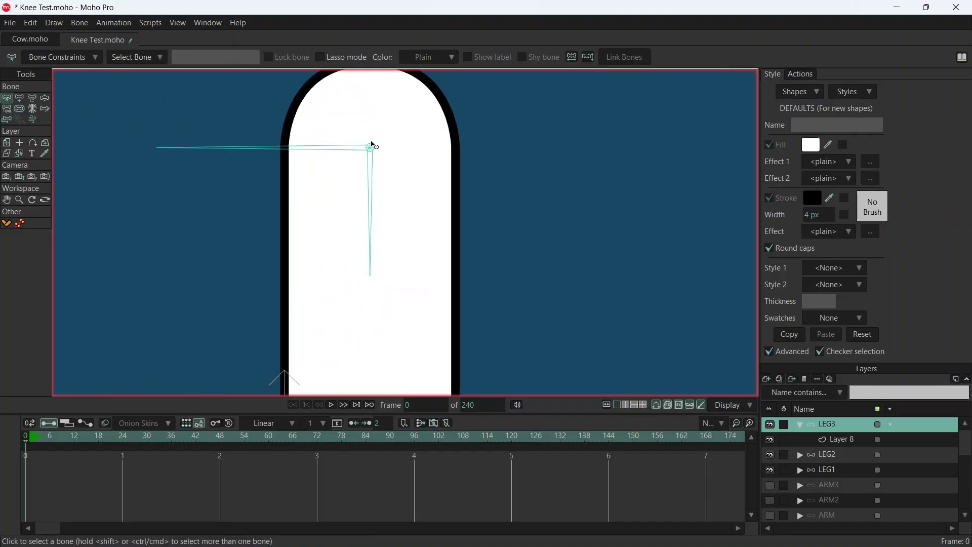
left_click(377, 147)
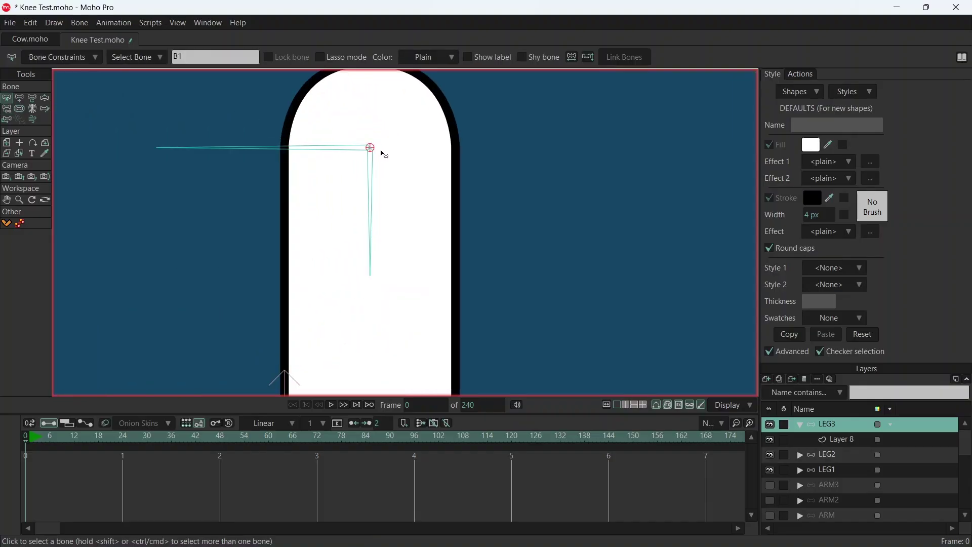
key("r")
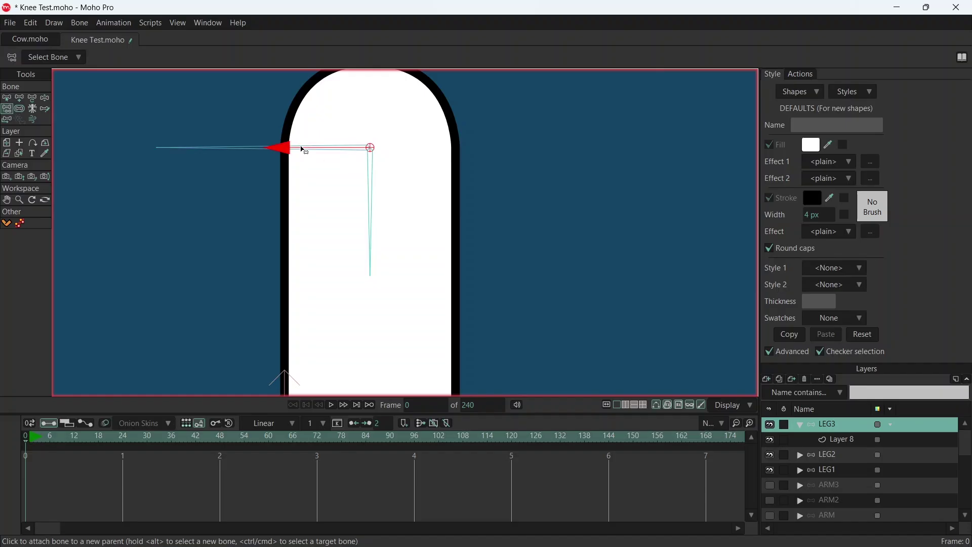
key("z")
left_click(370, 185)
key("r")
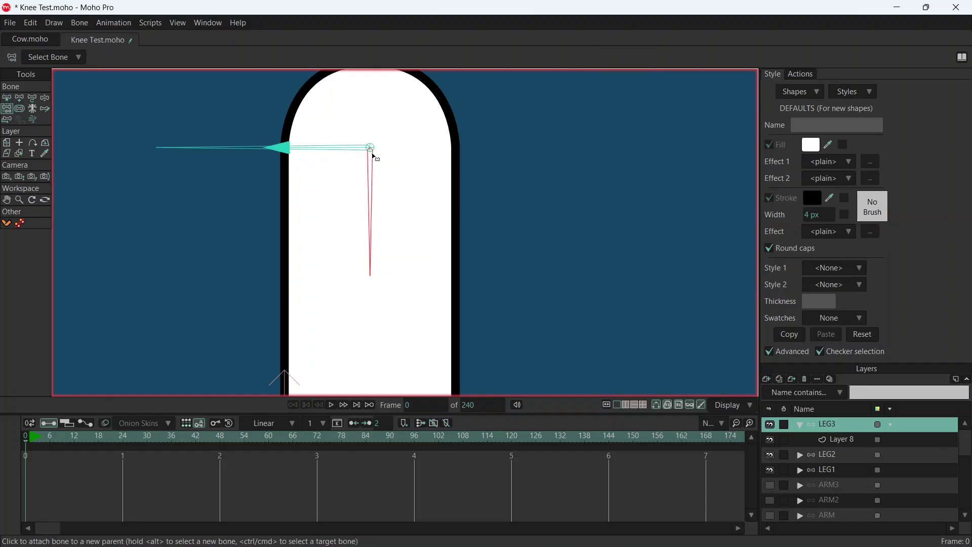
left_click(374, 149)
Parent both vertical knee bones to the knee pin, and the knee pin to its horizontal bone.
scroll(410, 191, "down", 2)
left_click_drag(444, 265, 455, 137)
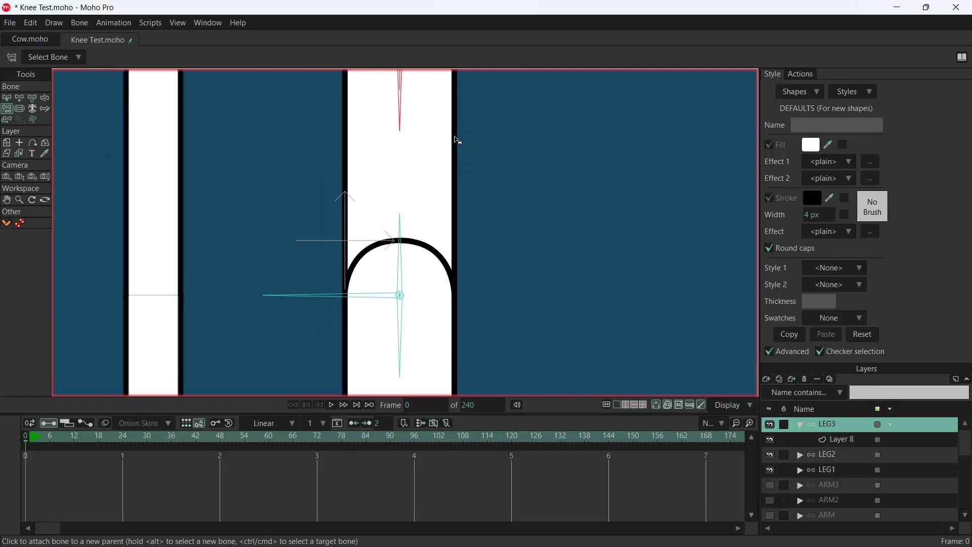
key("b")
left_click(396, 250)
key("p")
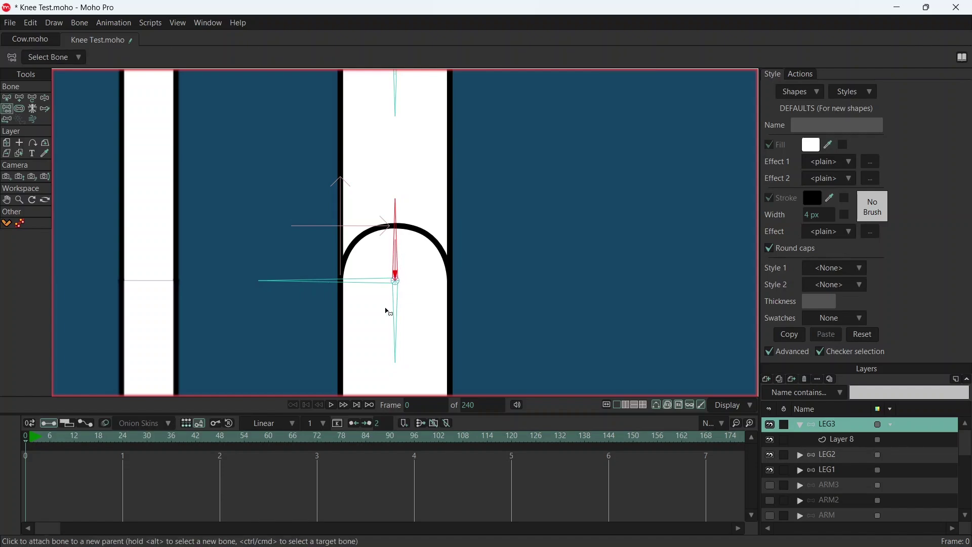
key("b")
left_click(398, 320)
key("p")
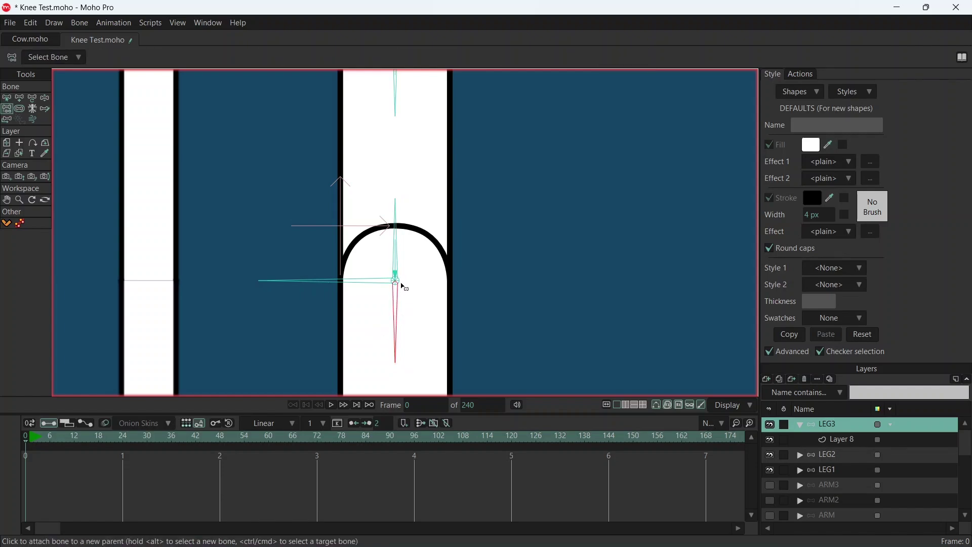
left_click(400, 282)
key("b")
left_click(397, 281)
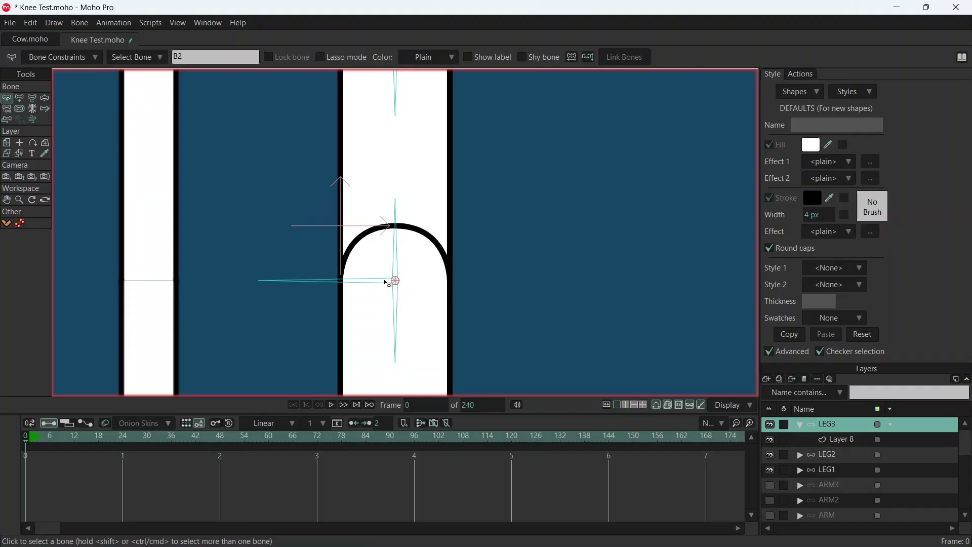
key("p")
left_click(369, 282)
Parent the bottom vertical bone to the bottom pin, and the bottom pin to its horizontal bone.
scroll(400, 284, "down", 3)
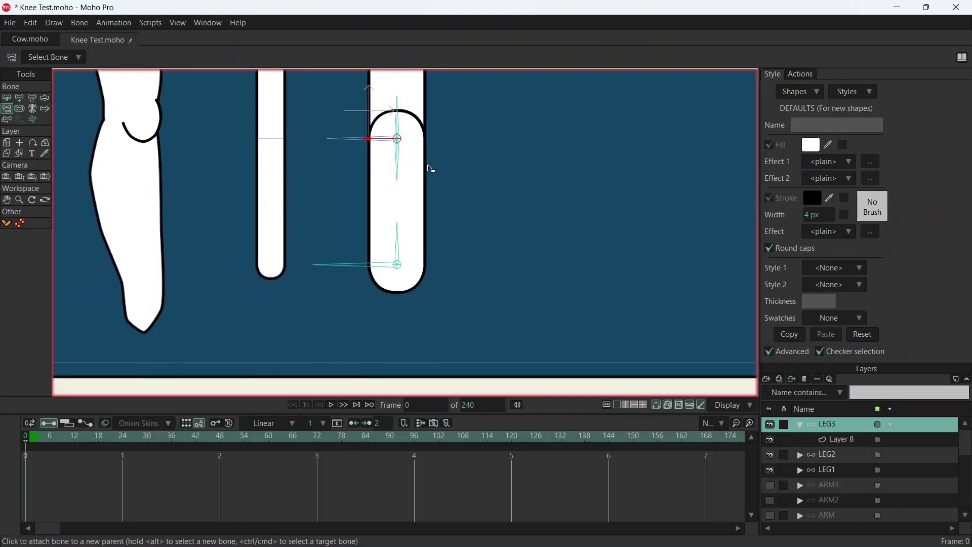
scroll(392, 264, "up", 4)
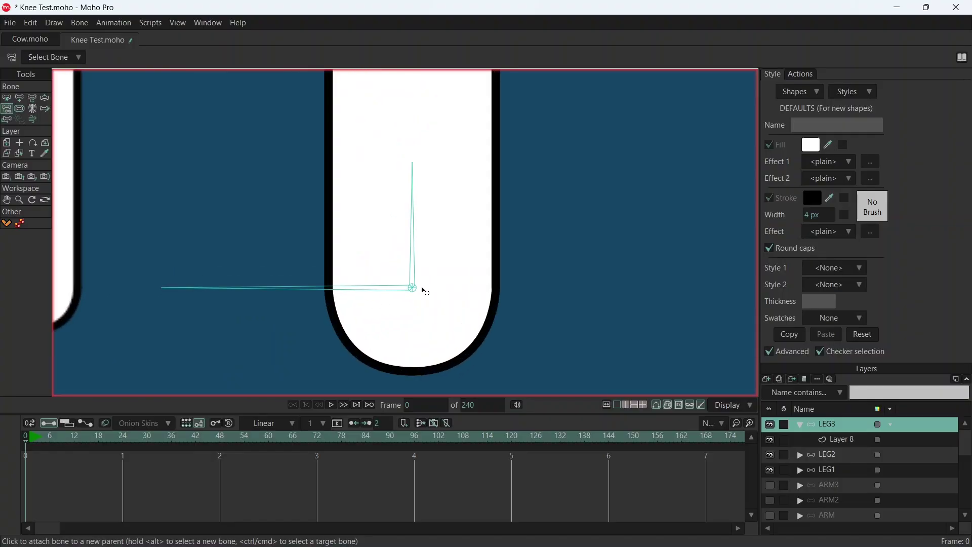
left_click(412, 263, "alt")
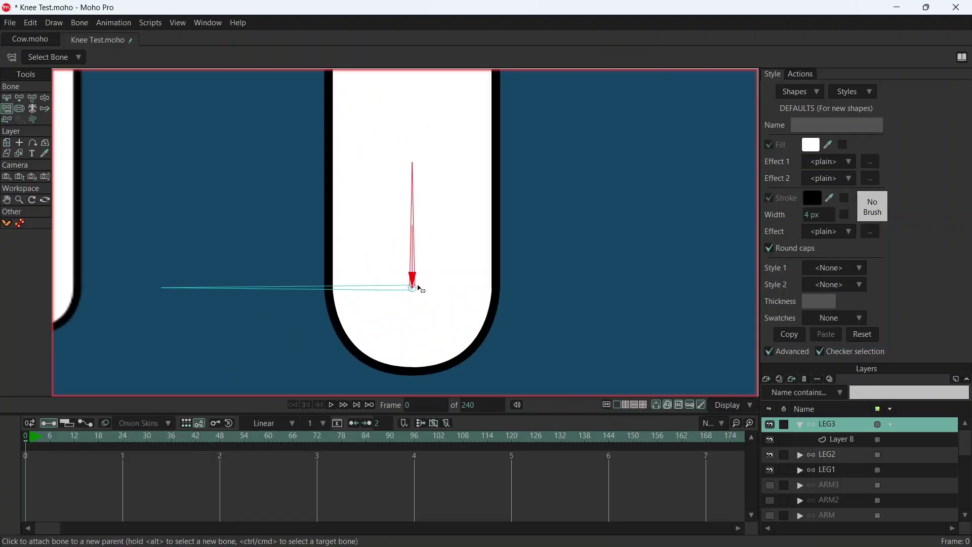
scroll(442, 161, "down", 2)
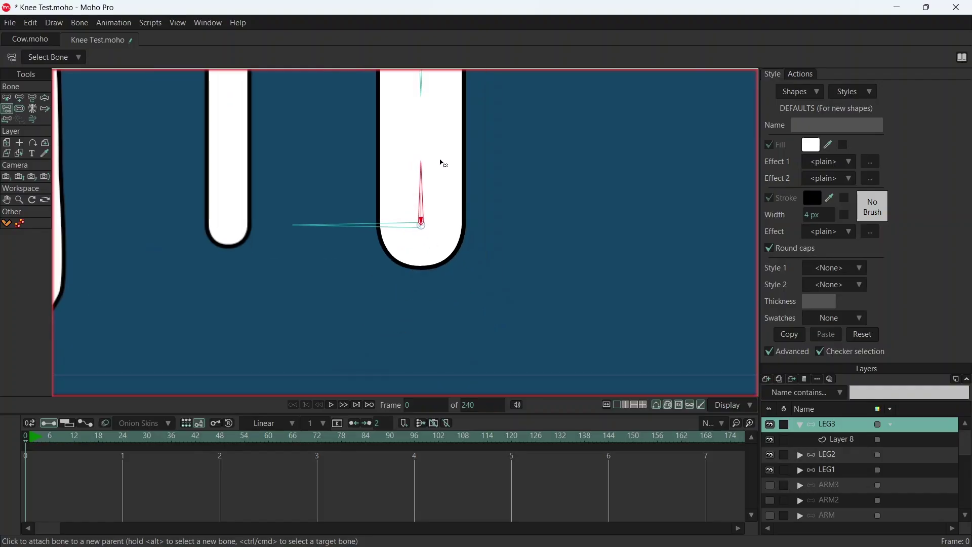
scroll(418, 267, "up", 1)
scroll(405, 163, "up", 2)
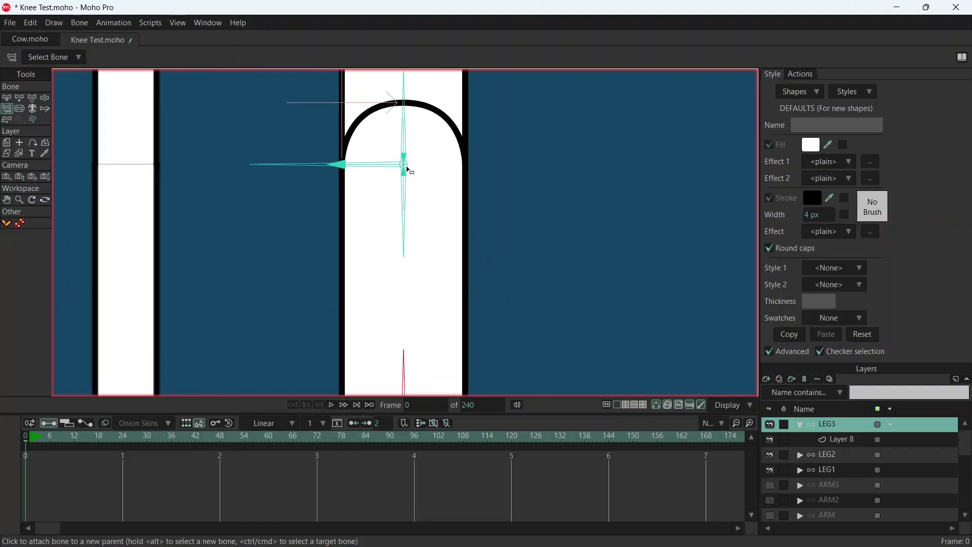
scroll(430, 198, "down", 3)
scroll(406, 260, "up", 1)
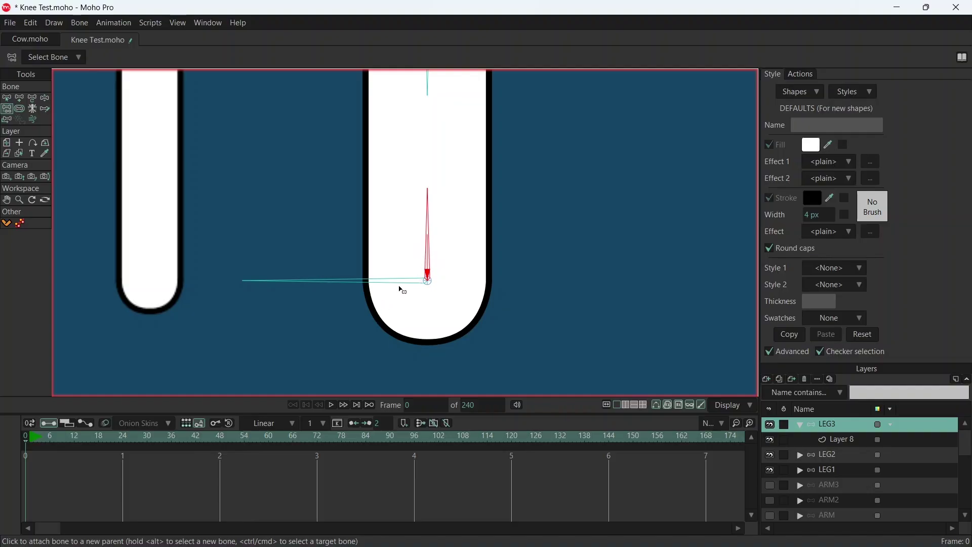
key("z")
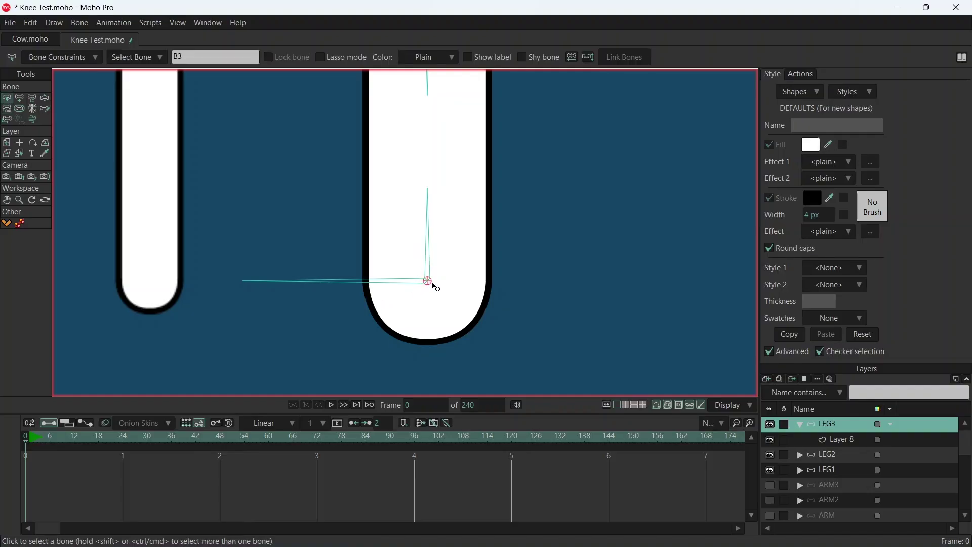
key("p")
scroll(427, 276, "down", 5)
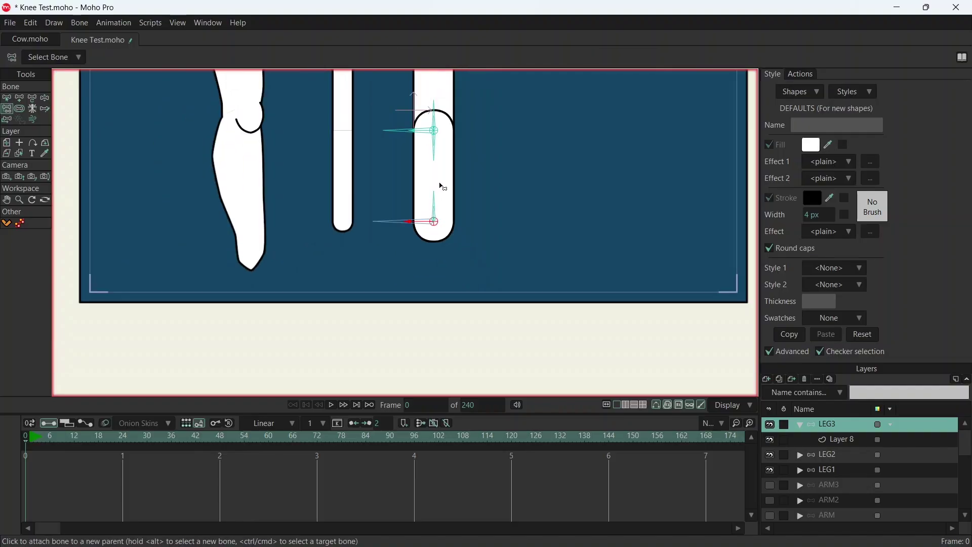
scroll(440, 187, "up", 3)
left_click_drag(453, 297, 427, 286)
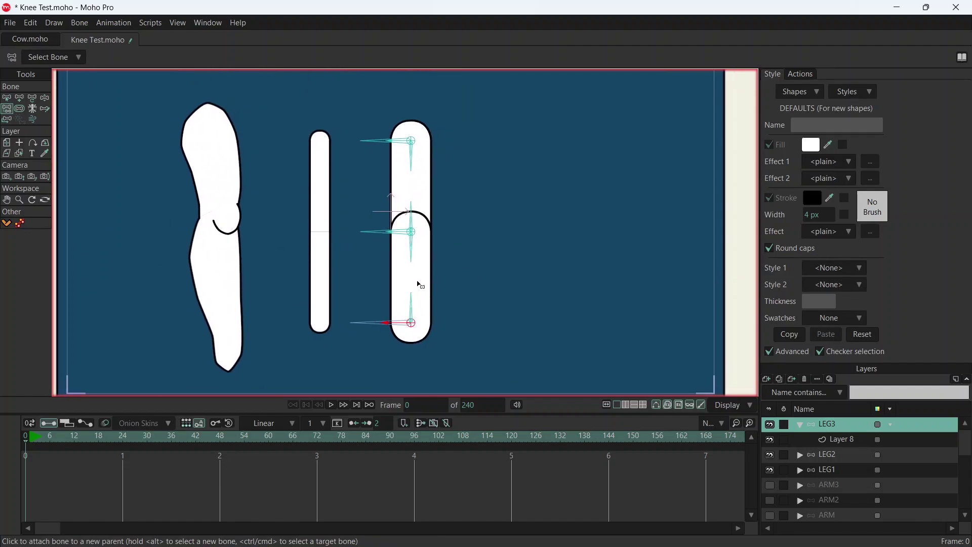
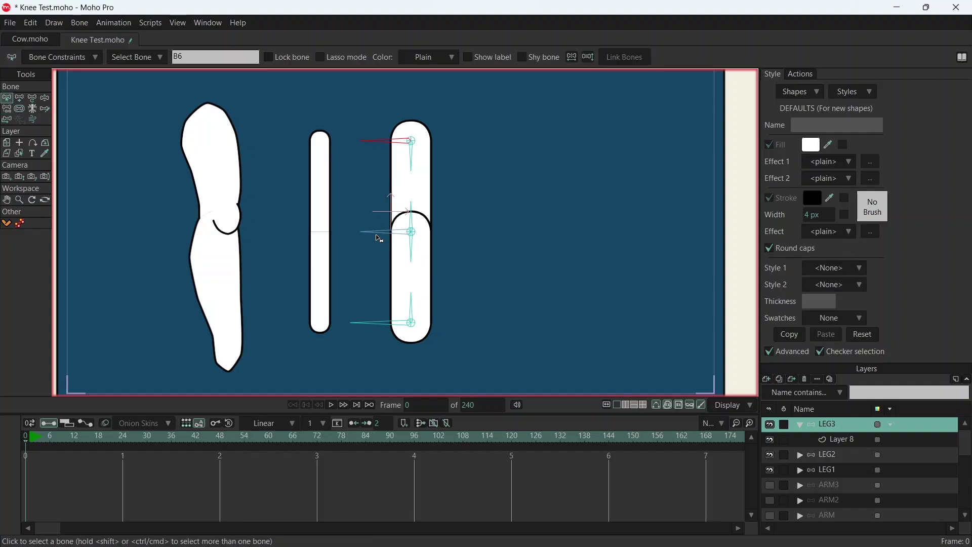
Chain the horizontal bones by parenting the top one to the knee one and the knee one to the bottom one.
left_click(380, 236)
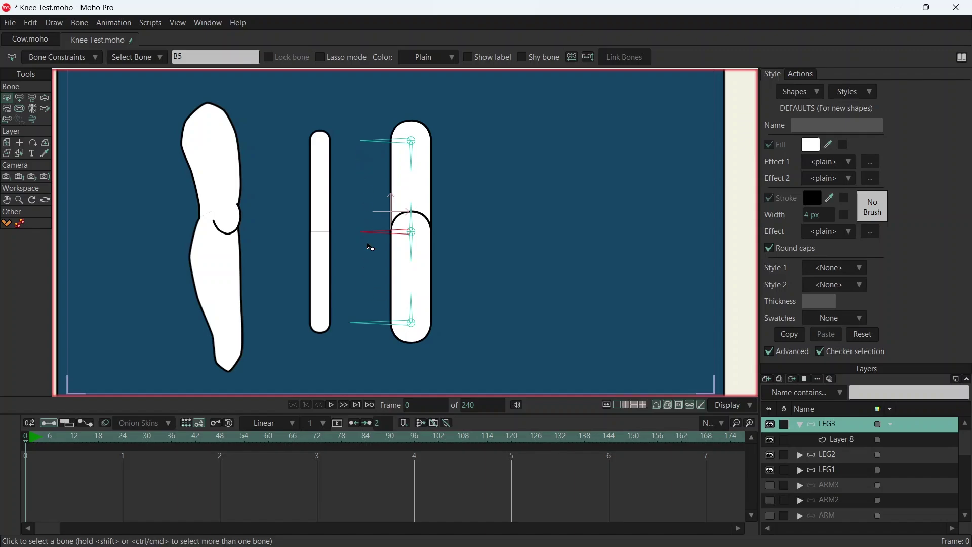
key("p")
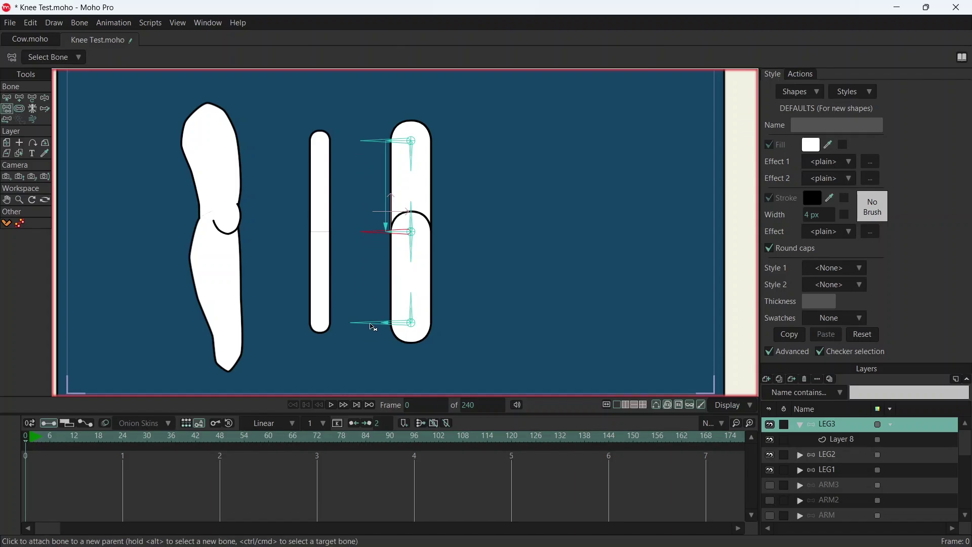
left_click(400, 322)
left_click(6, 98)
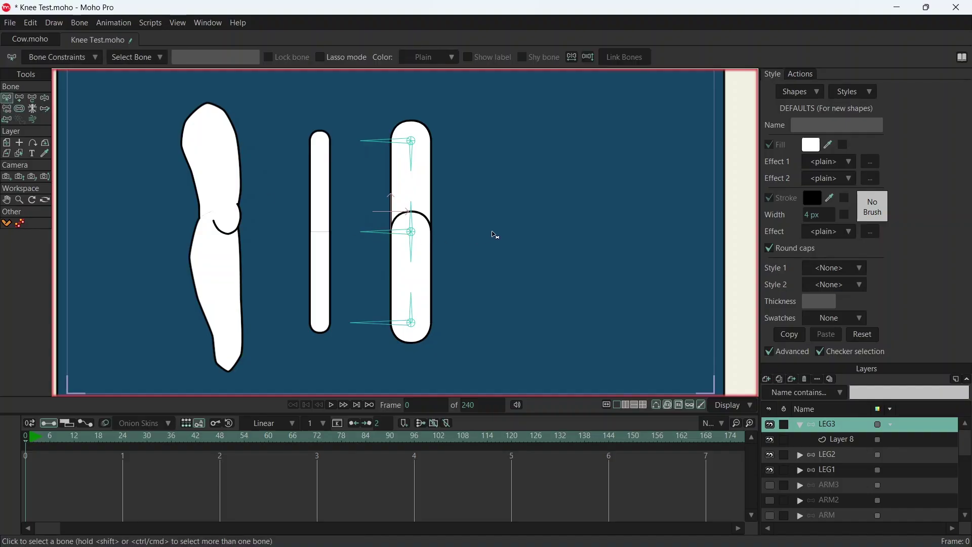
Show the grid and compare the vertical bones' lengths in the upper and lower leg.
key("ctrl+g")
scroll(464, 225, "up", 1)
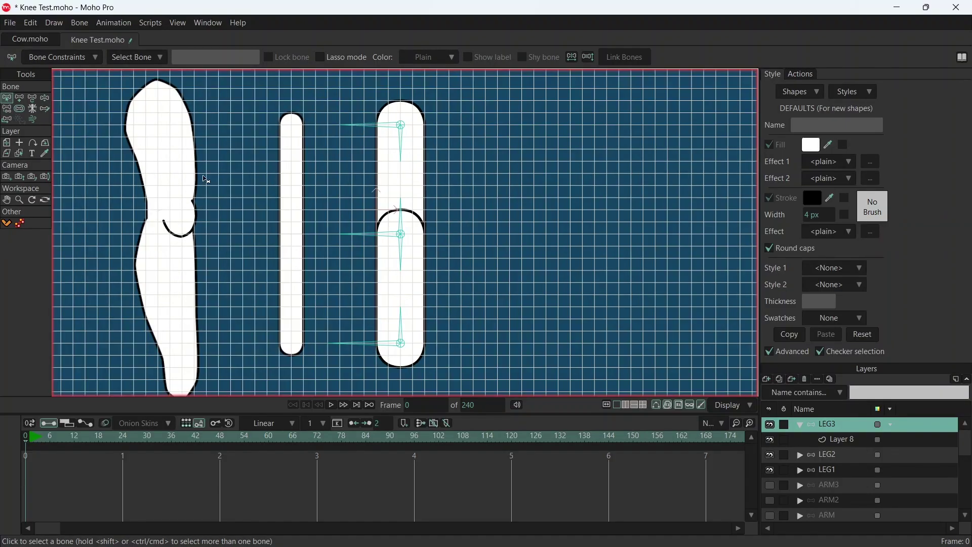
scroll(427, 144, "up", 3)
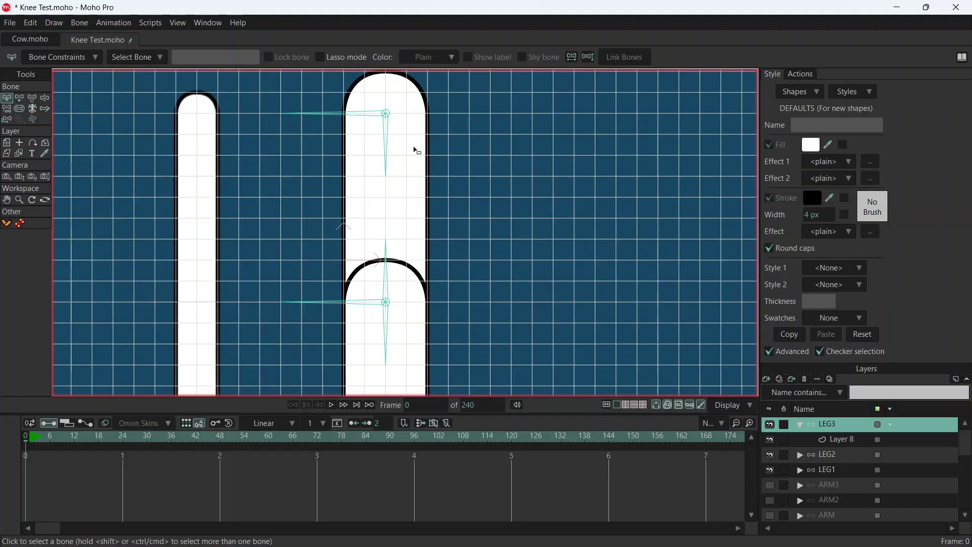
left_click(388, 145)
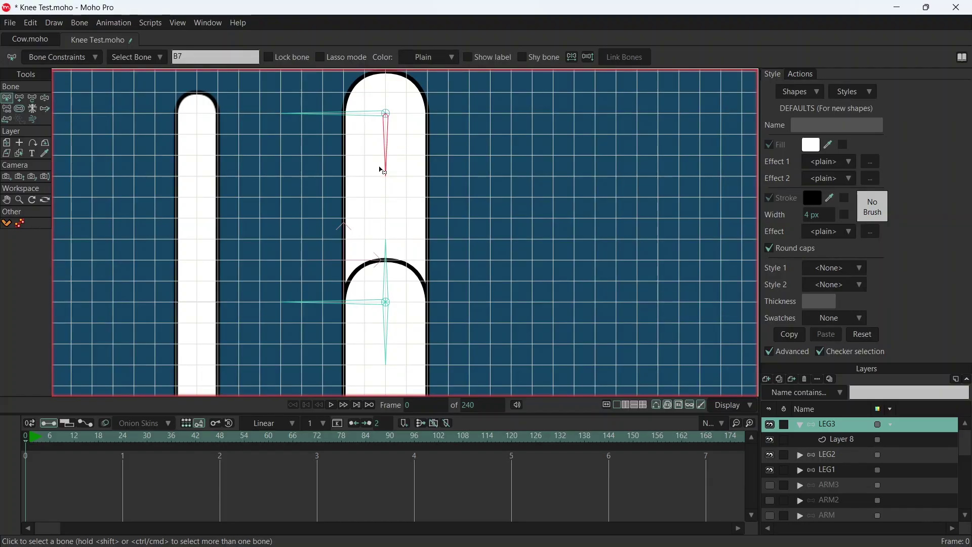
left_click_drag(408, 286, 409, 121)
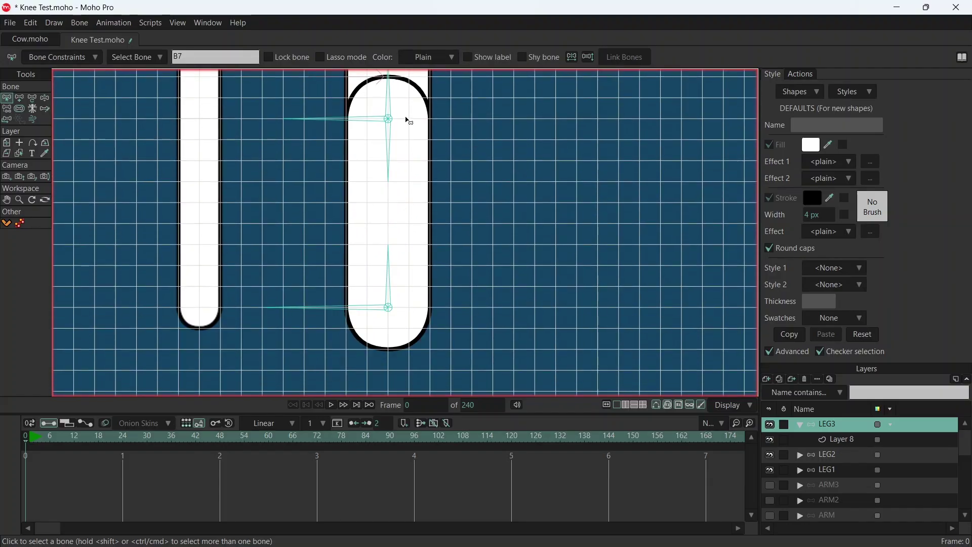
left_click_drag(400, 210, 418, 302)
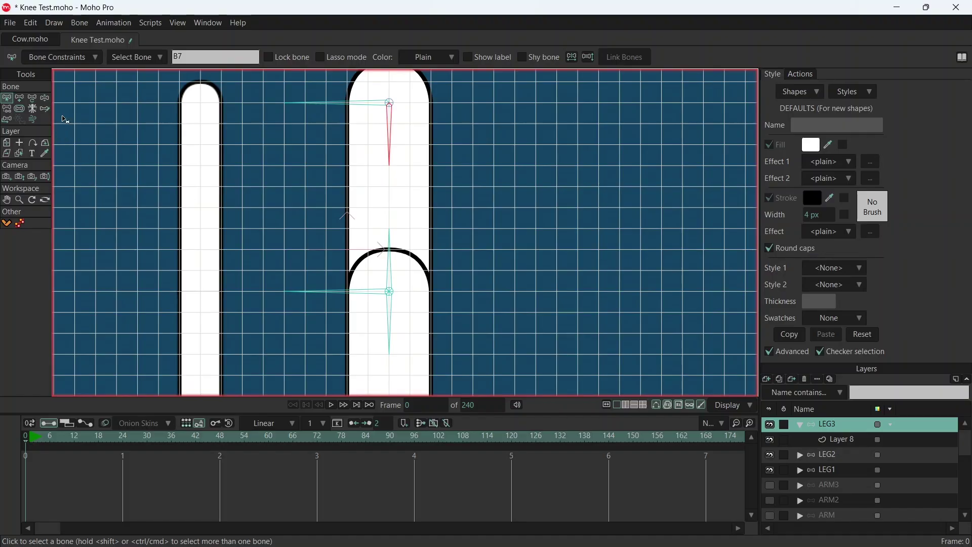
Make the upper leg's two facing vertical bones target each other: set B8's IK target to B7 and B7's to B8.
left_click(89, 59)
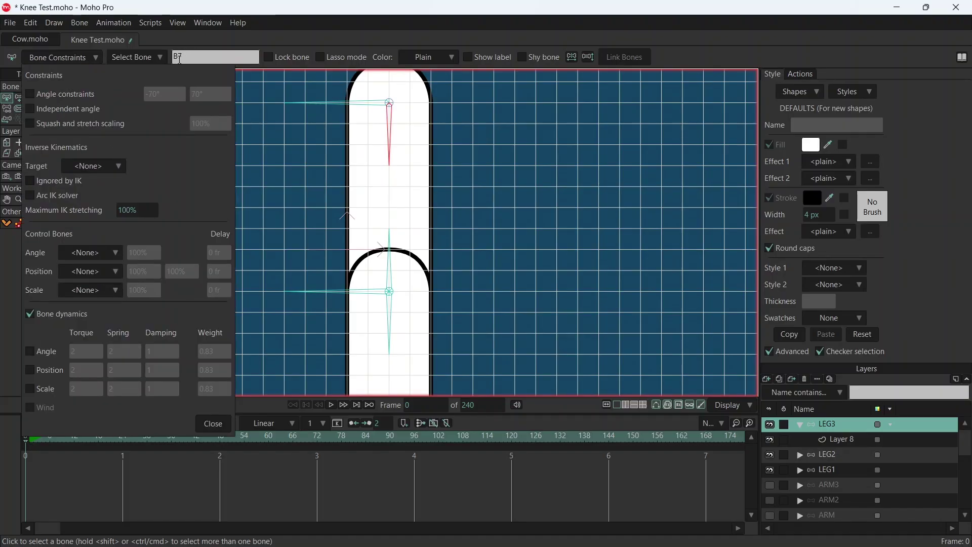
left_click(390, 247)
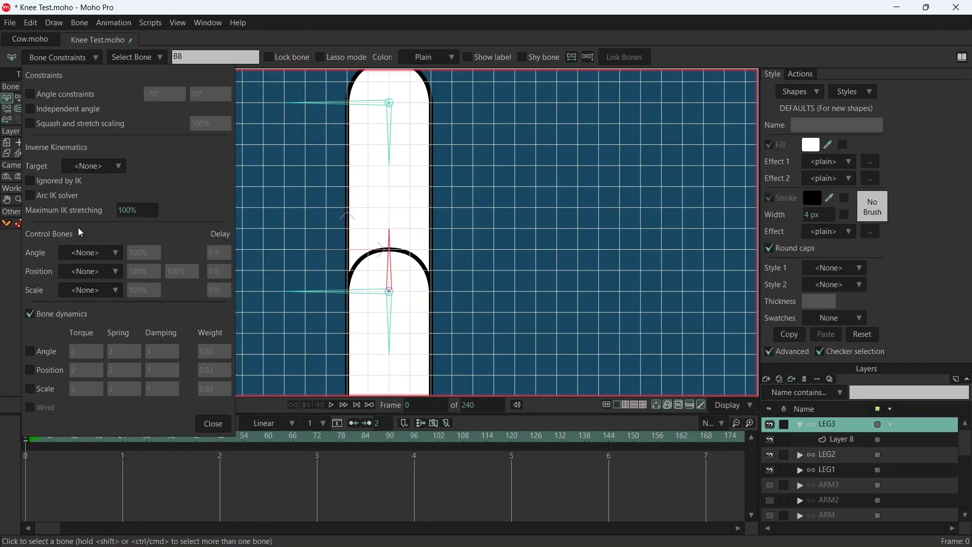
left_click(117, 167)
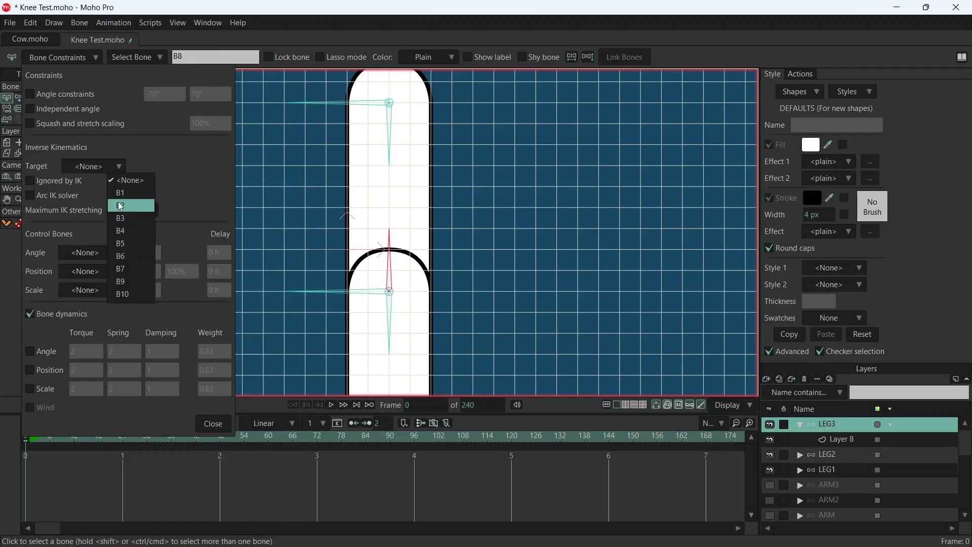
left_click(150, 266)
left_click(391, 142)
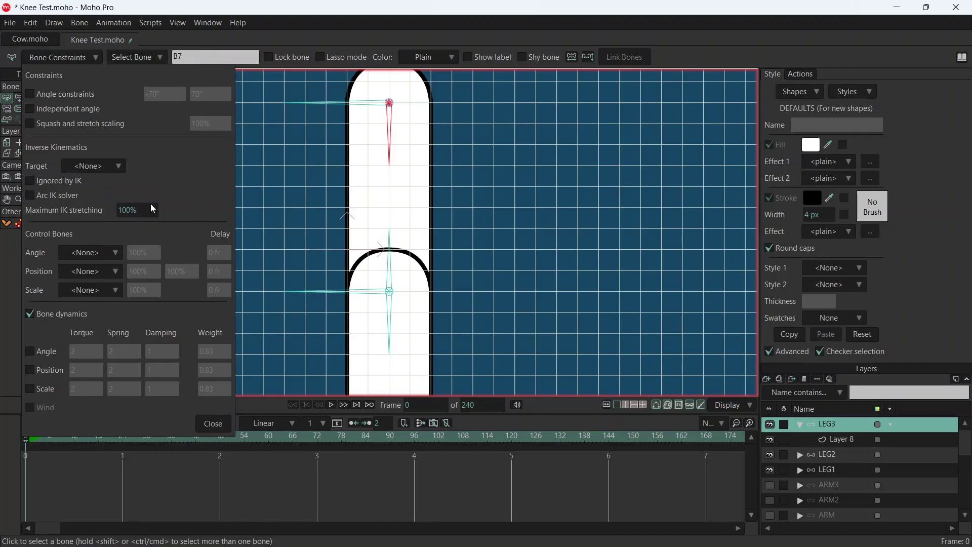
left_click(120, 170)
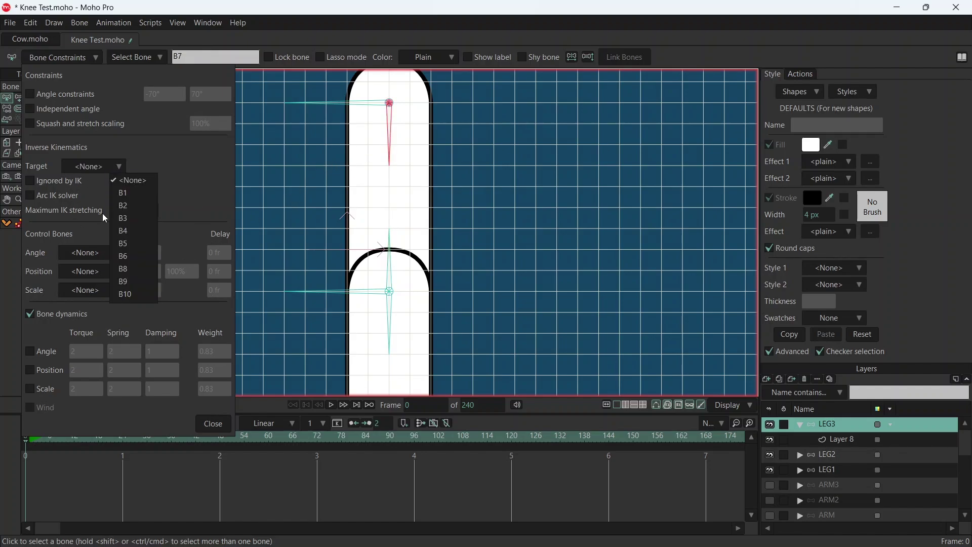
left_click(129, 265)
Make the lower leg's two facing vertical bones target each other: set B10's IK target to B9 and B9's to B10.
left_click(386, 145)
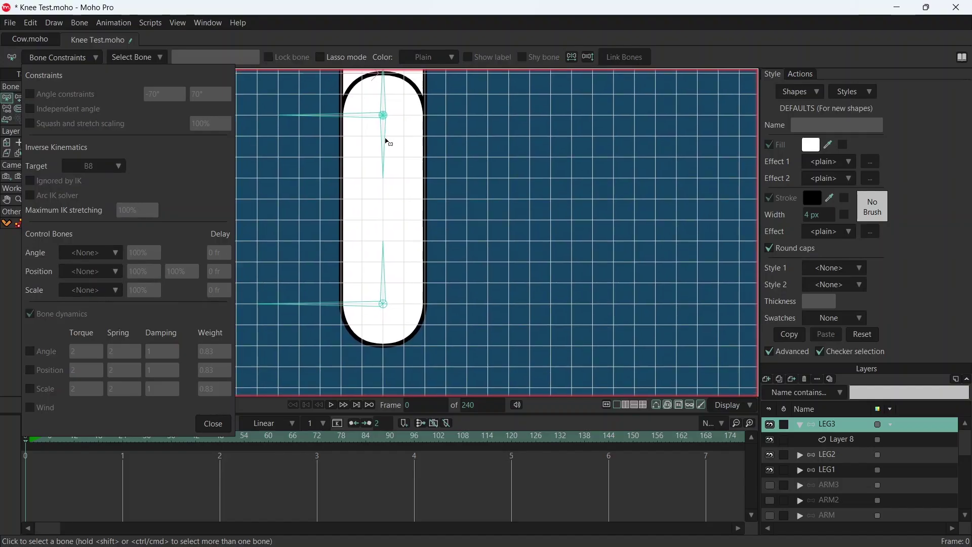
left_click(384, 152)
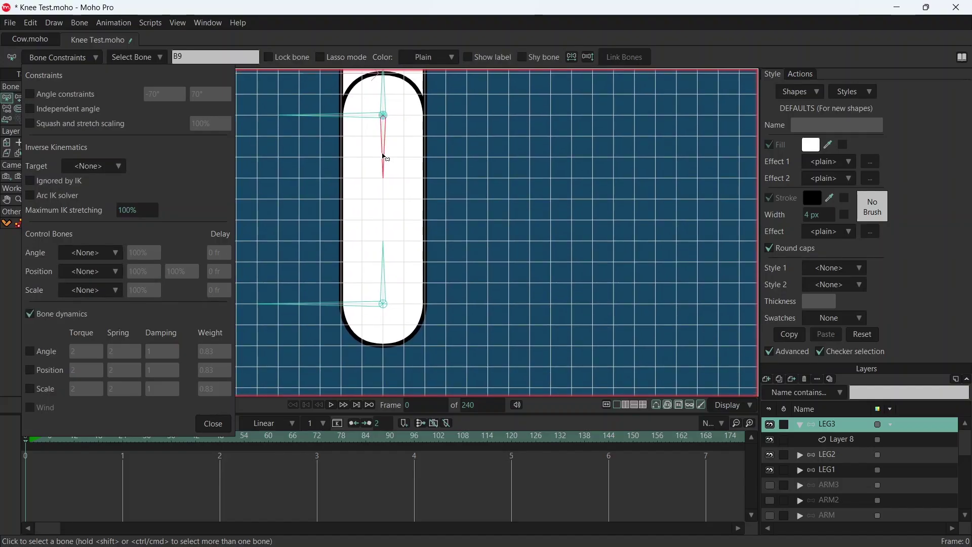
left_click(384, 262)
left_click(117, 169)
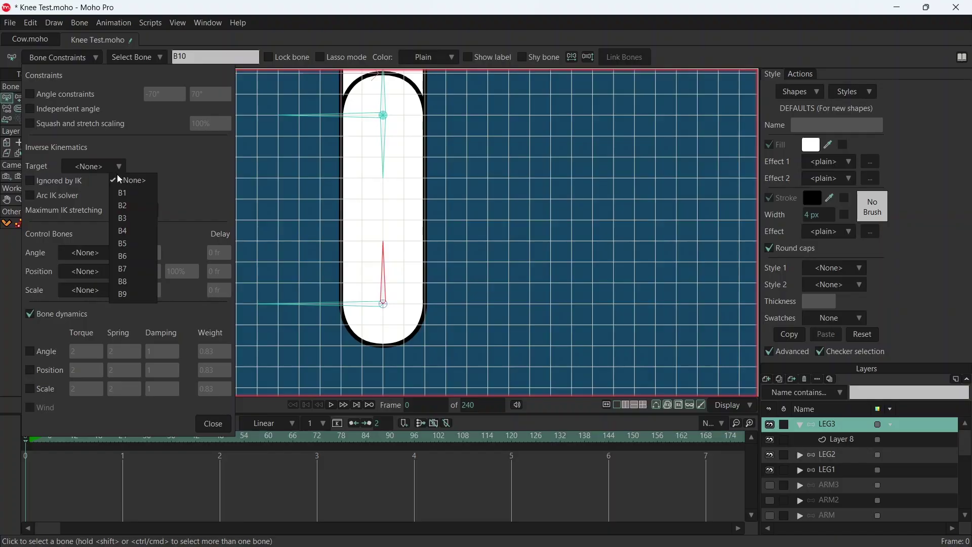
left_click(133, 294)
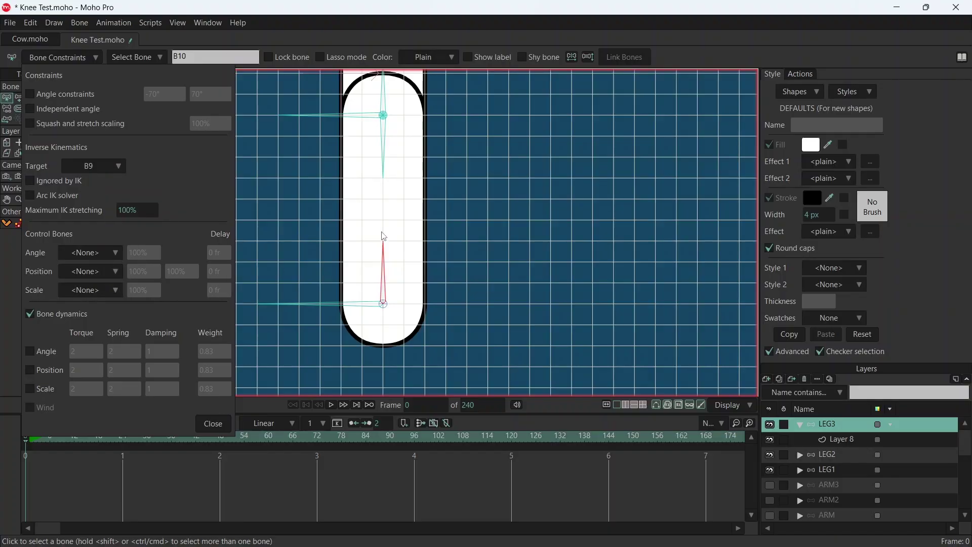
left_click(380, 153)
left_click(110, 166)
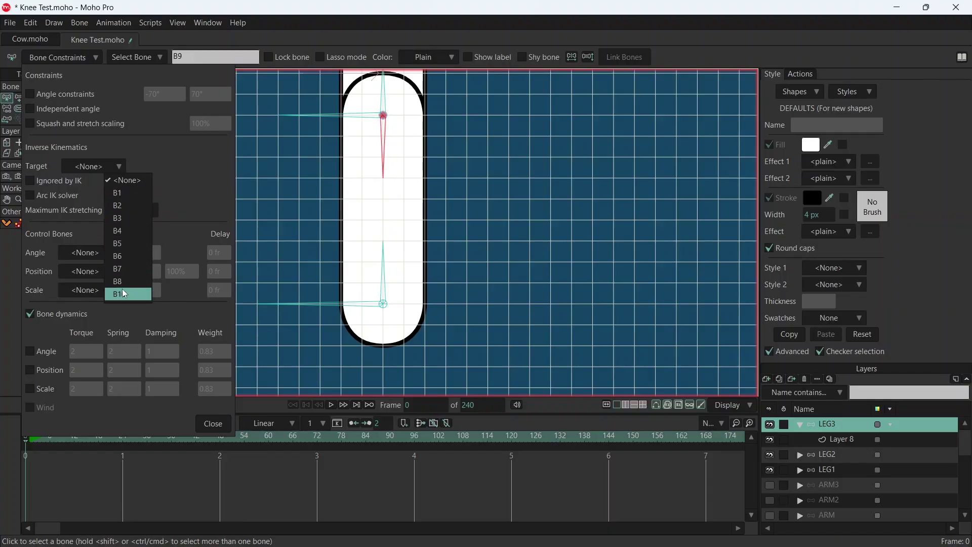
left_click(124, 294)
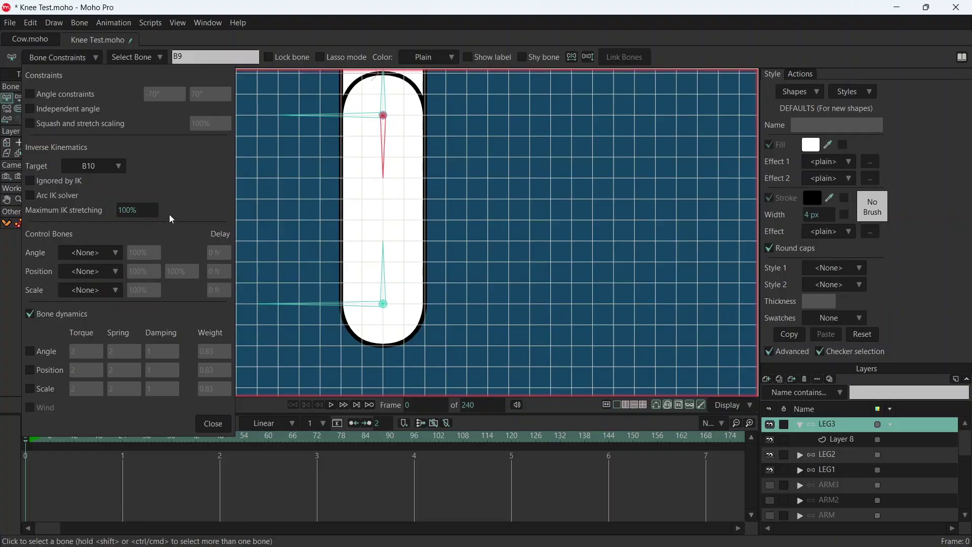
left_click(82, 60)
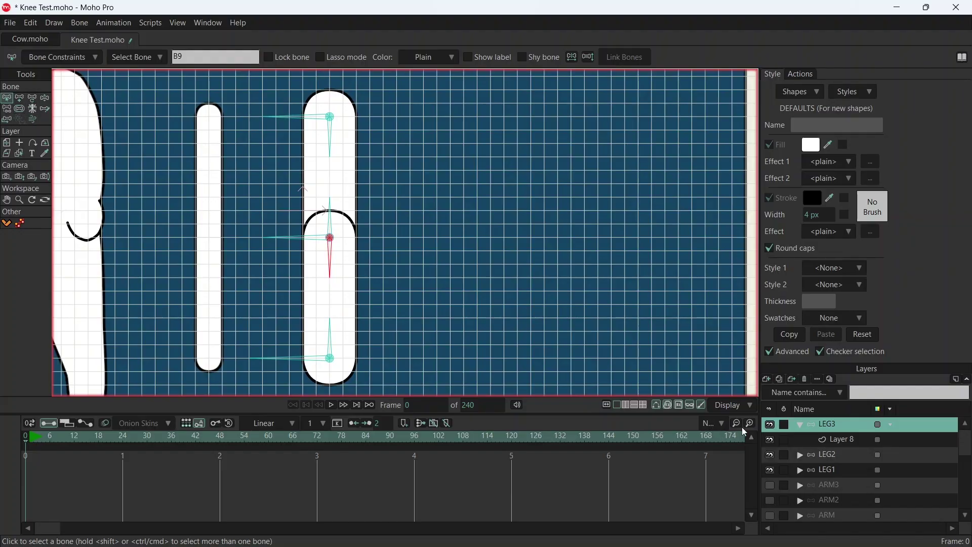
On Layer 8, move the lower leg shape horizontally clear of the upper leg, to about X 0.3889.
left_click(835, 442)
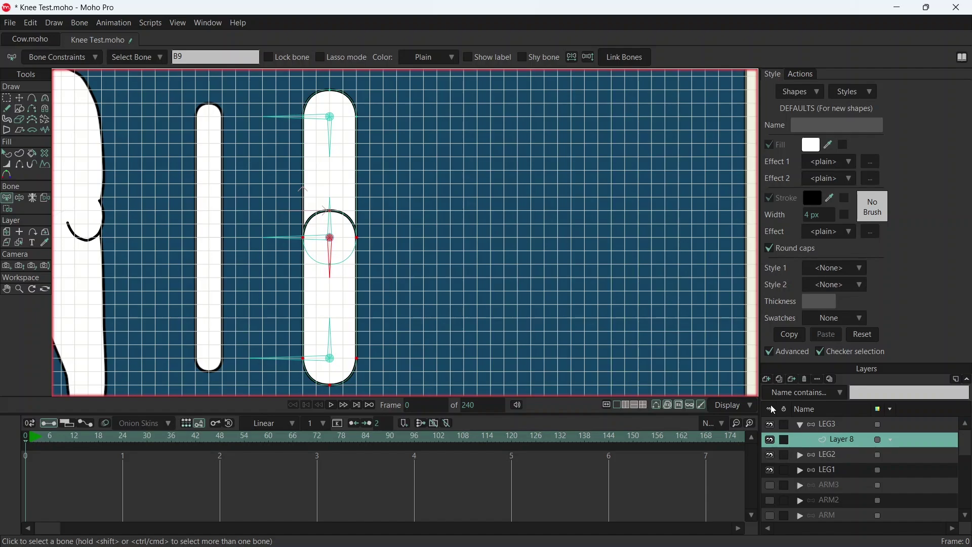
left_click(19, 98)
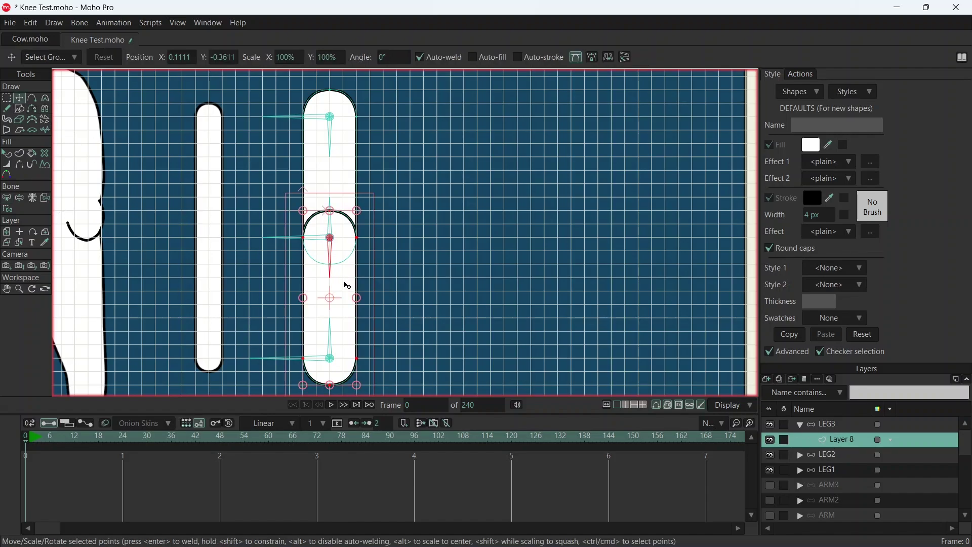
left_click_drag(348, 286, 414, 286)
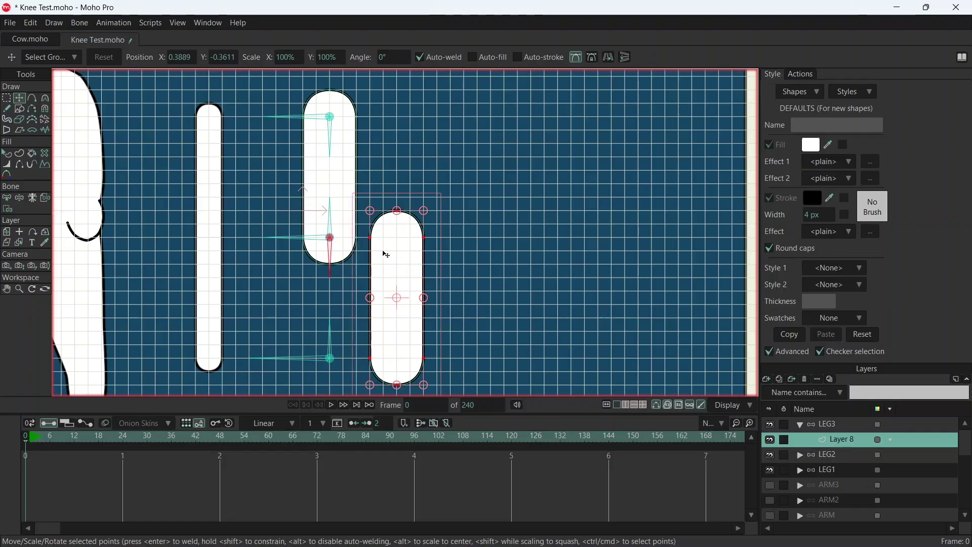
scroll(367, 242, "up", 3)
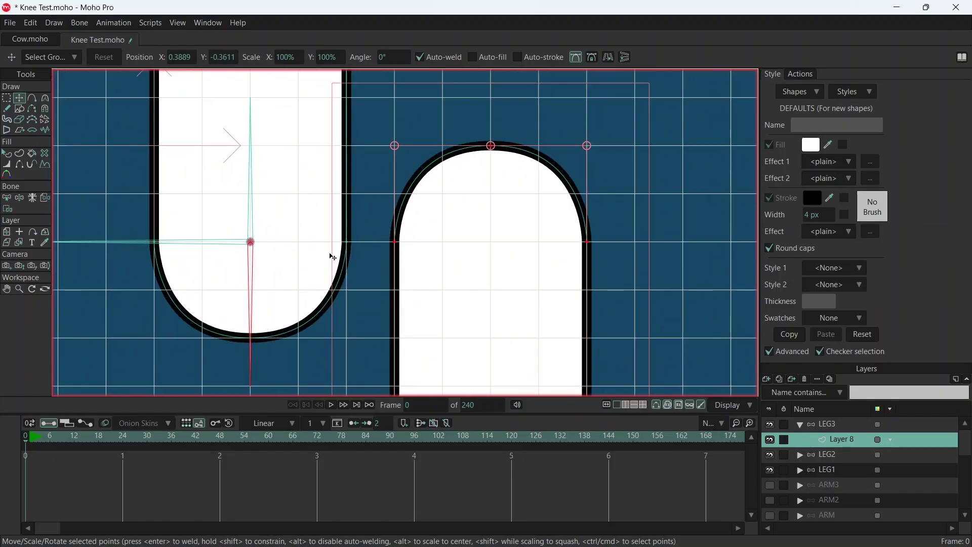
left_click_drag(512, 286, 484, 289)
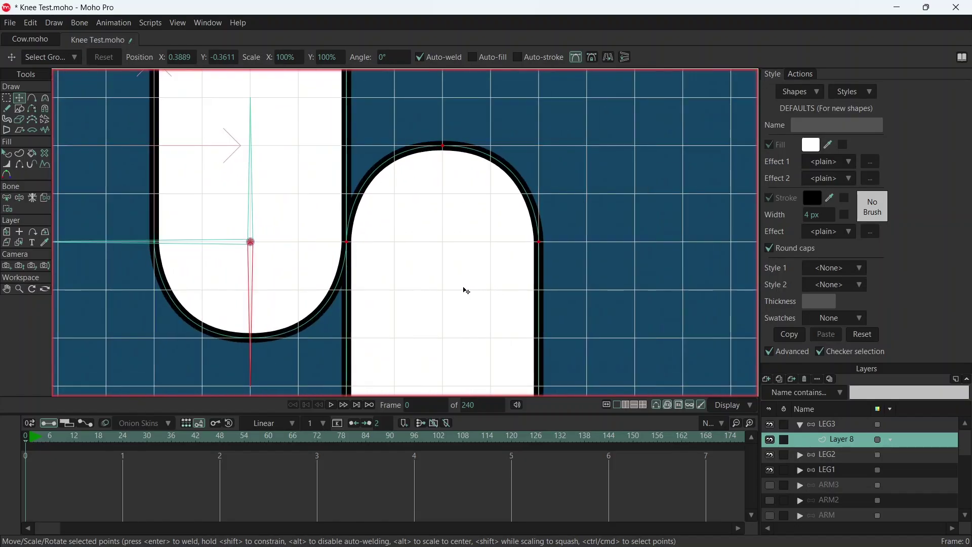
key("ctrl+z")
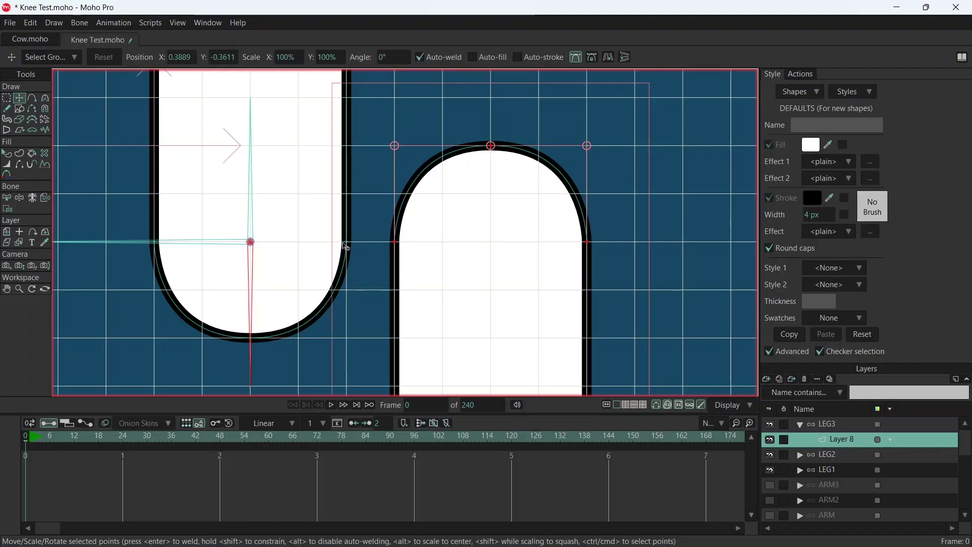
Examine the end points of the separated upper and lower leg shapes in relation to the vertical bones.
scroll(347, 247, "down", 6)
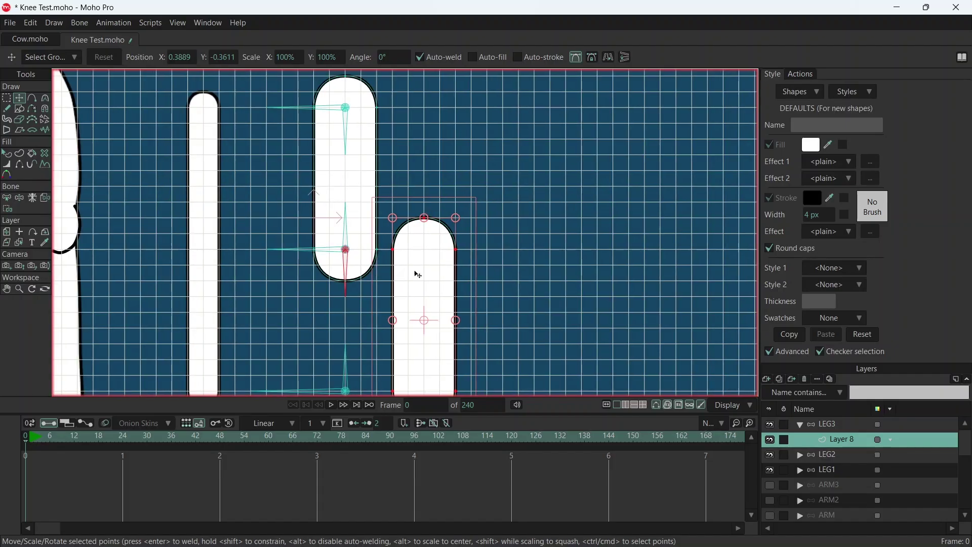
scroll(395, 250, "up", 4)
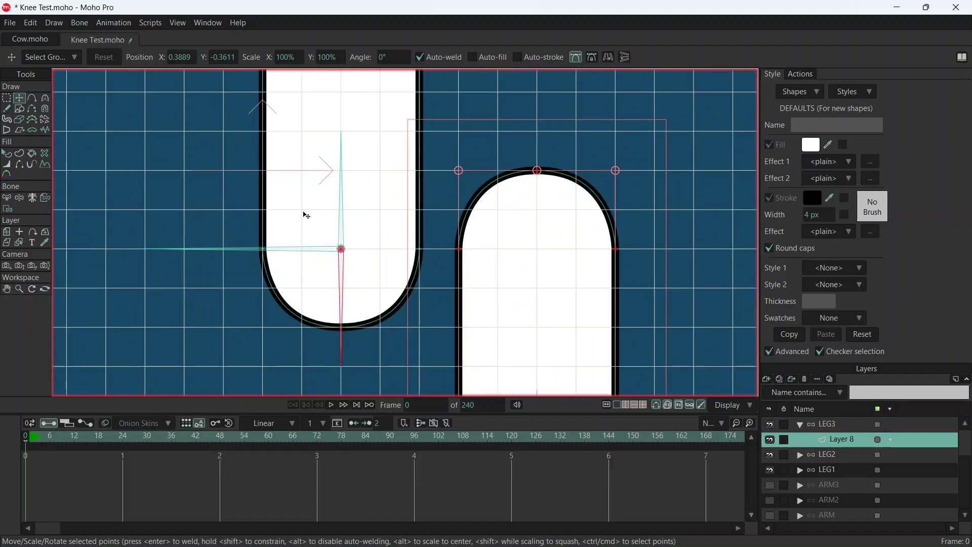
scroll(307, 215, "down", 2)
scroll(374, 246, "up", 3)
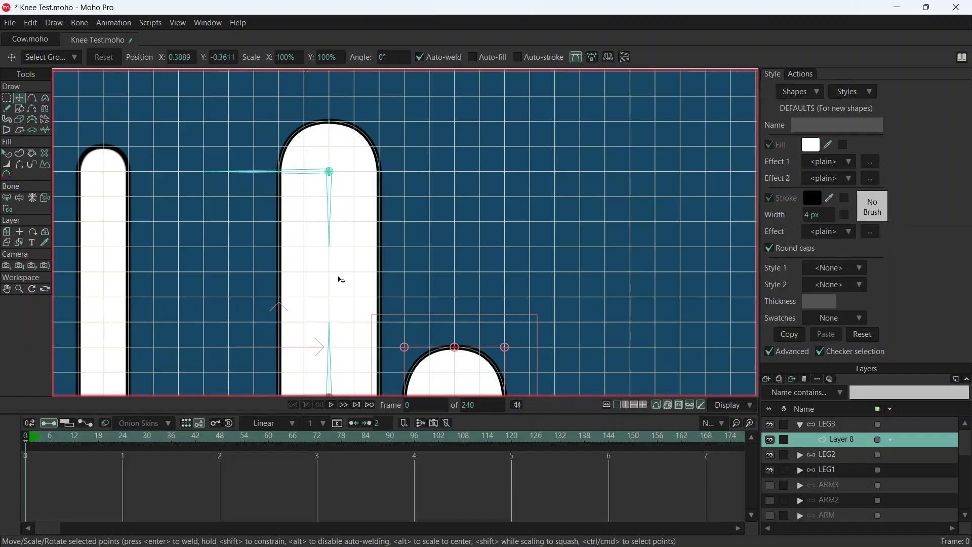
scroll(341, 280, "down", 2)
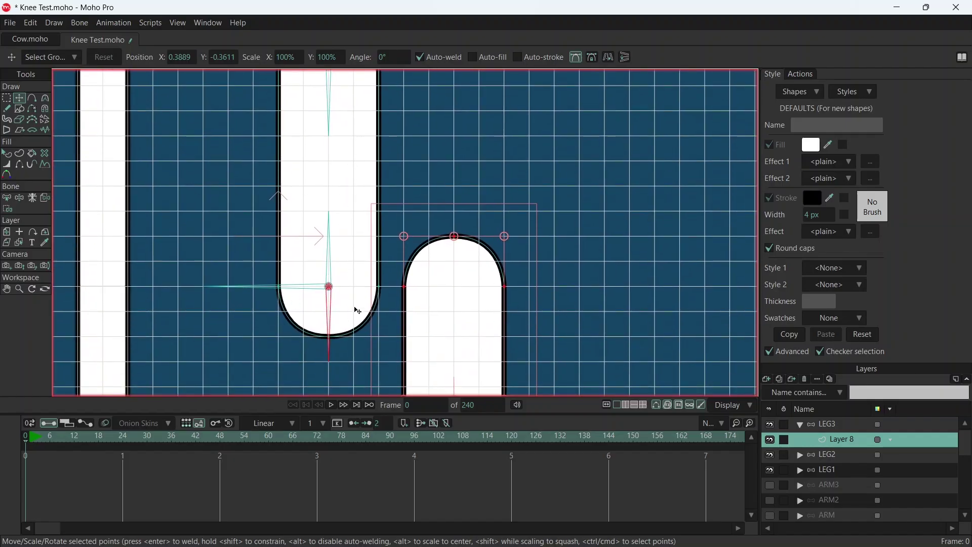
scroll(332, 273, "down", 2)
scroll(333, 273, "right", 2)
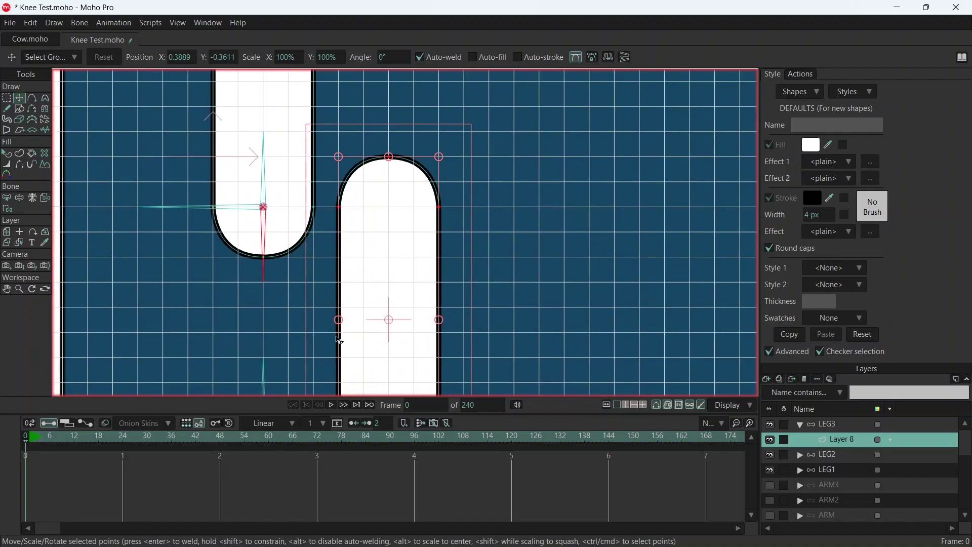
scroll(340, 340, "down", 4)
scroll(339, 340, "right", 1)
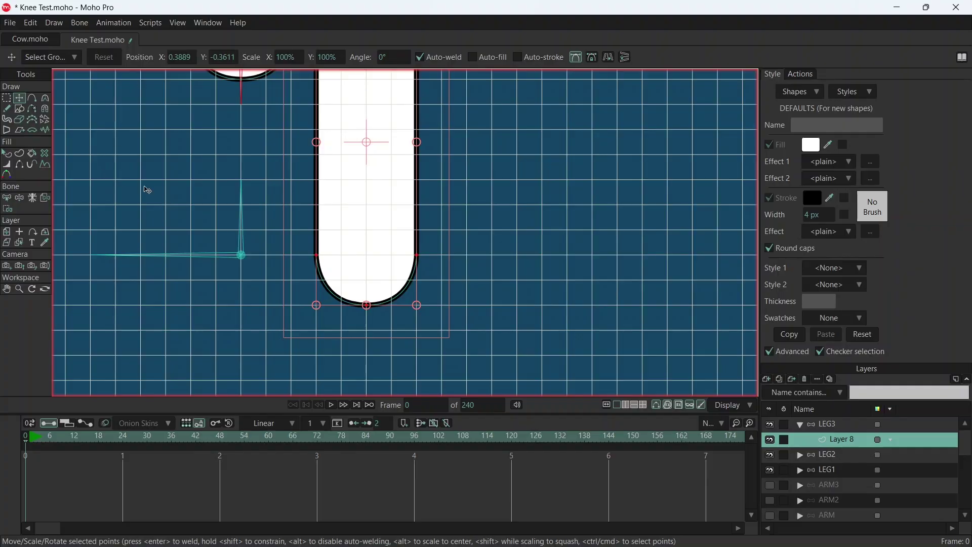
Bind the three points at the upper leg shape's top end to the top vertical bone B7.
scroll(147, 190, "up", 5)
scroll(148, 190, "left", 1)
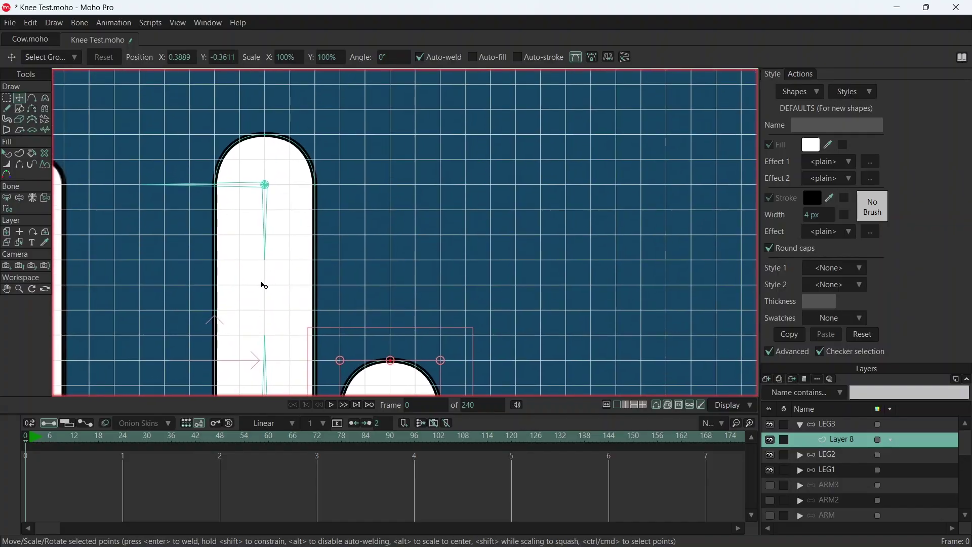
key("b")
left_click(267, 213)
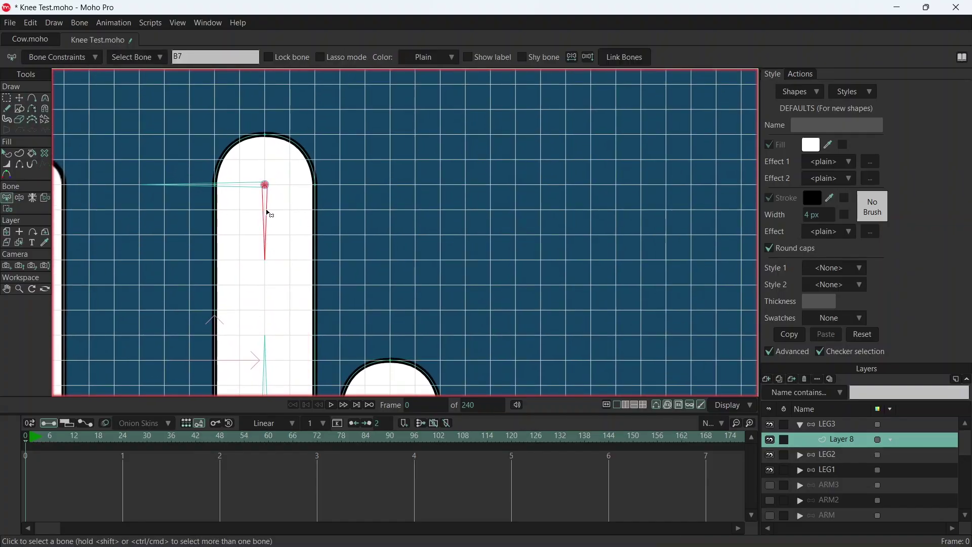
key("g")
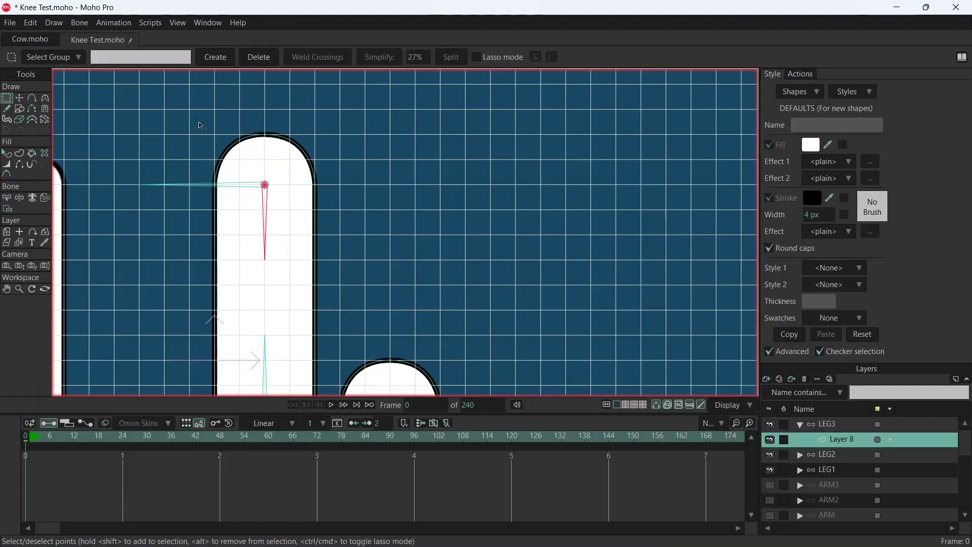
left_click_drag(196, 119, 355, 211)
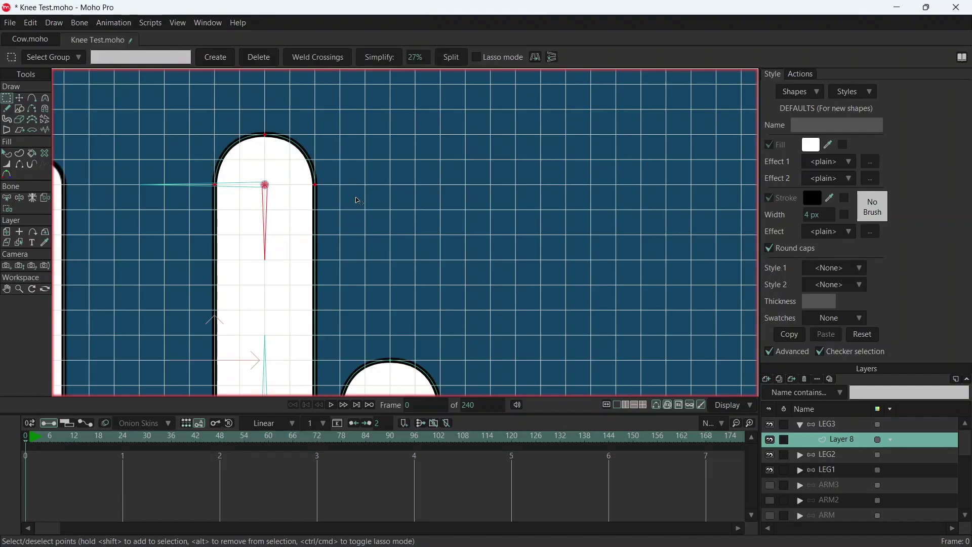
key("i")
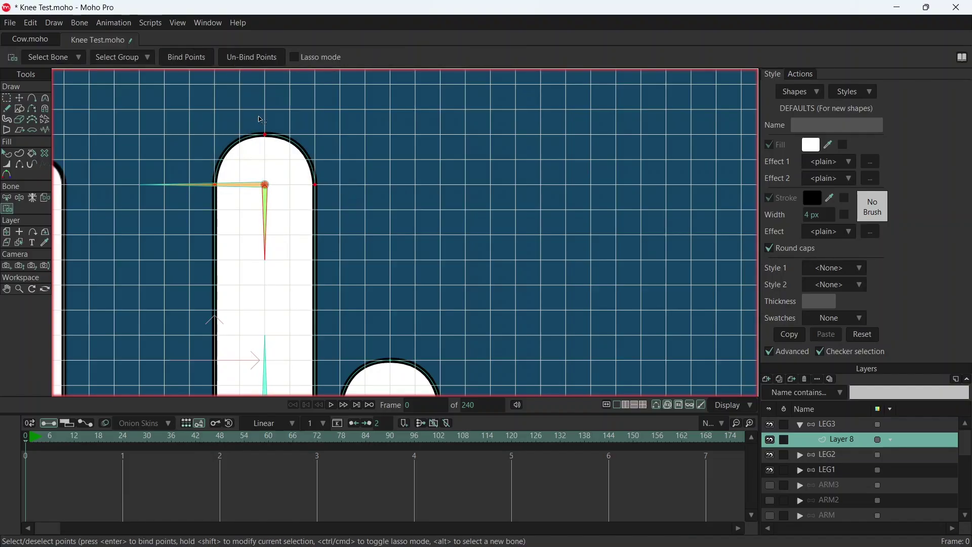
left_click(198, 58)
scroll(252, 147, "up", 3)
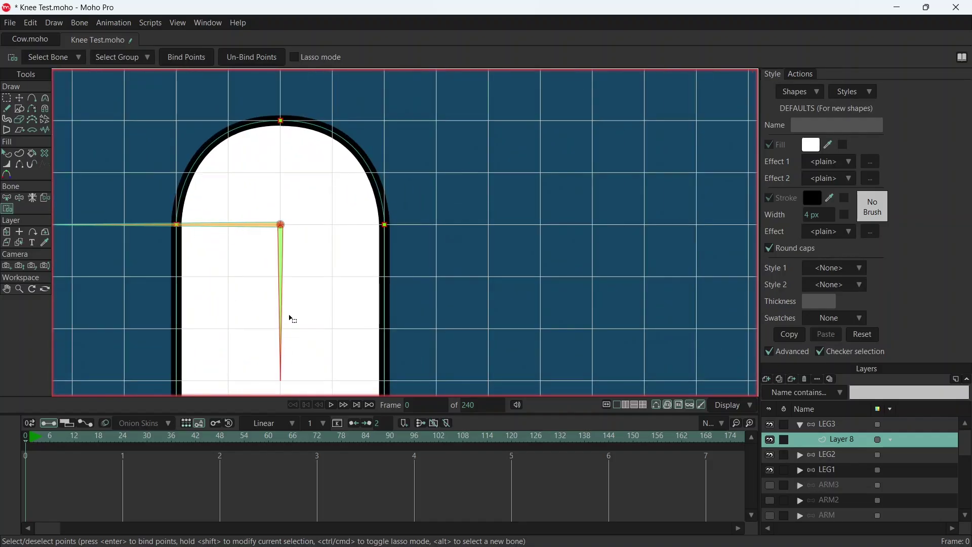
Bind the three points at the upper leg shape's bottom end to the upward-pointing knee bone B8.
scroll(281, 281, "down", 5)
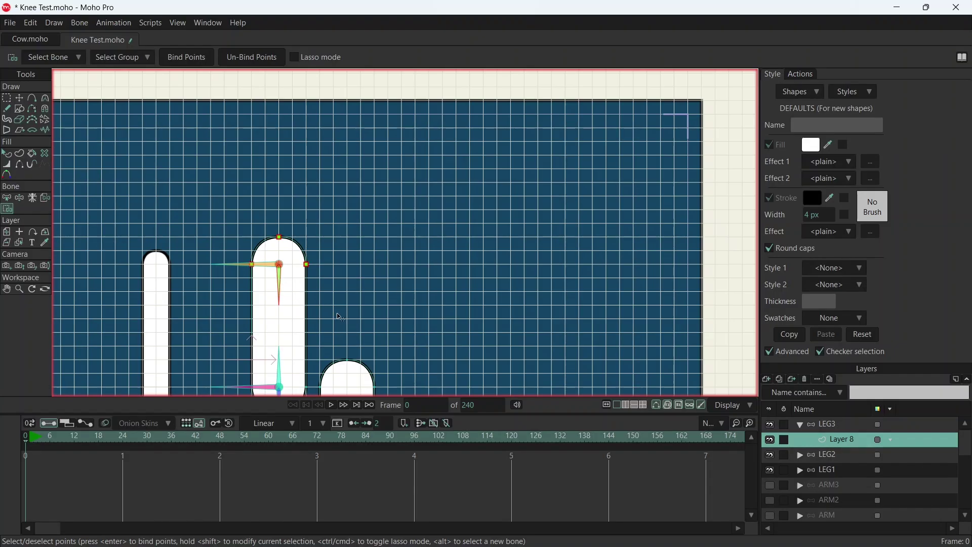
scroll(328, 243, "up", 5)
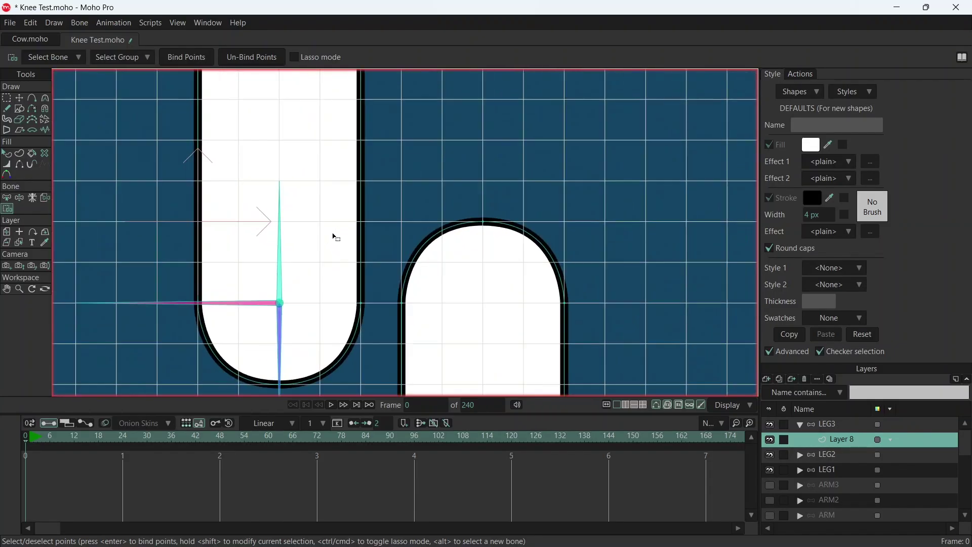
key("z")
left_click(282, 250)
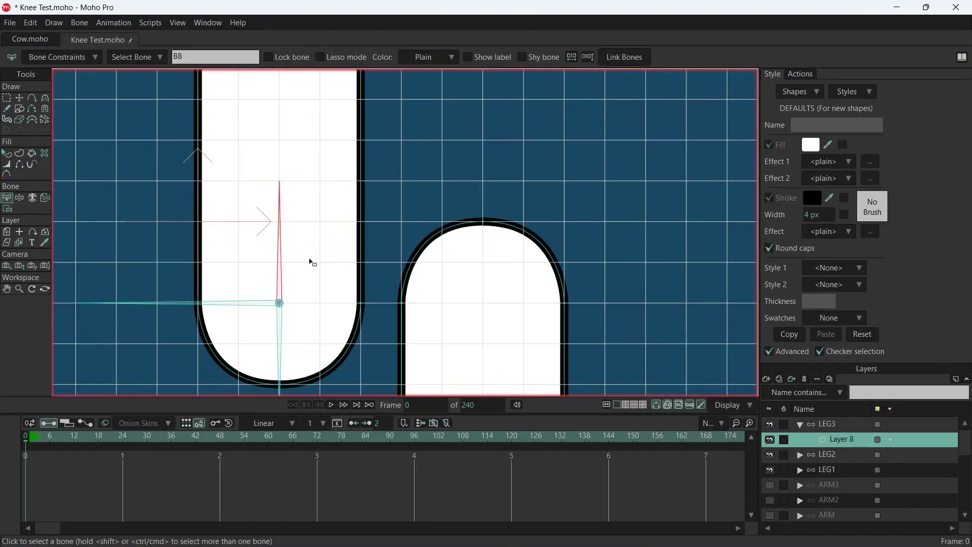
key("g")
left_click_drag(178, 286, 383, 400)
key("i")
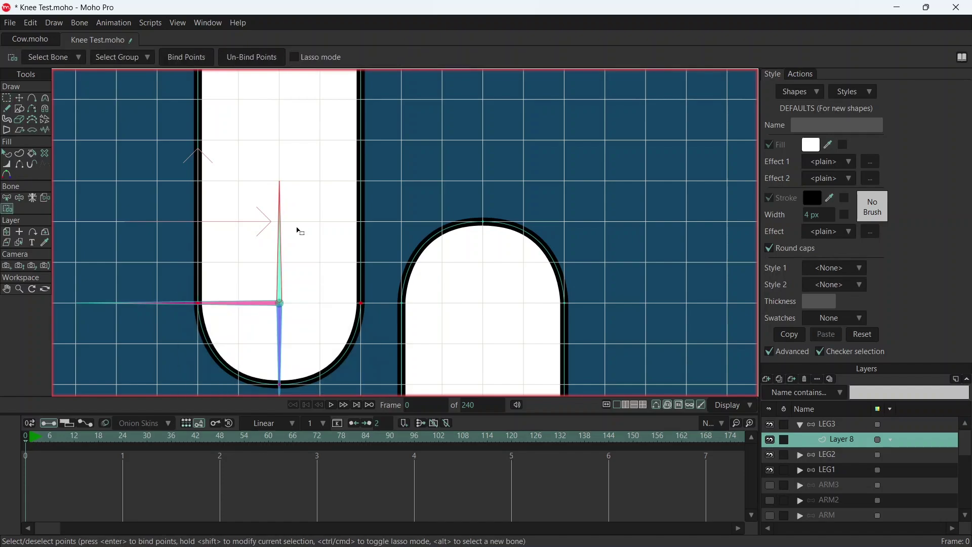
left_click(199, 58)
Bind the three points at the lower leg shape's top end to the downward-pointing knee bone B9.
left_click_drag(655, 375, 506, 280)
key("b")
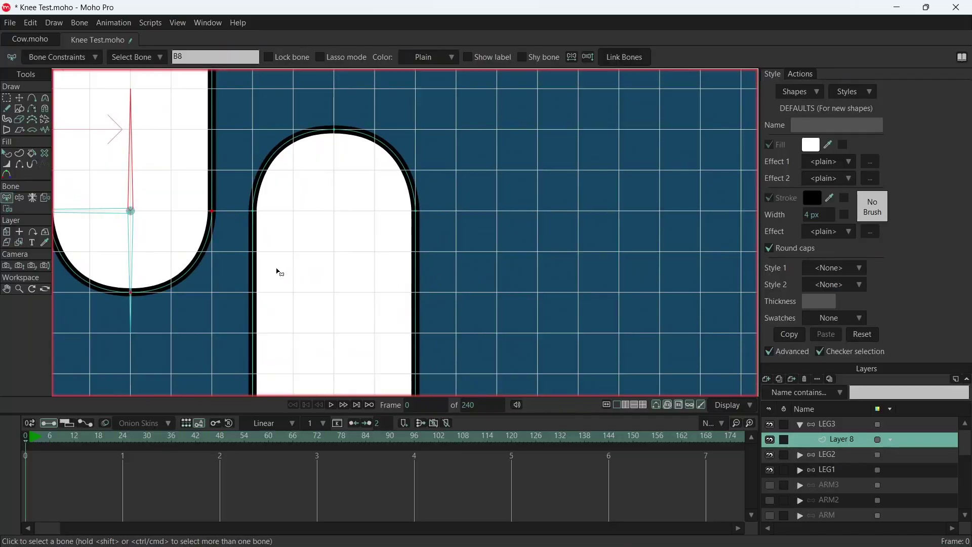
left_click(131, 256)
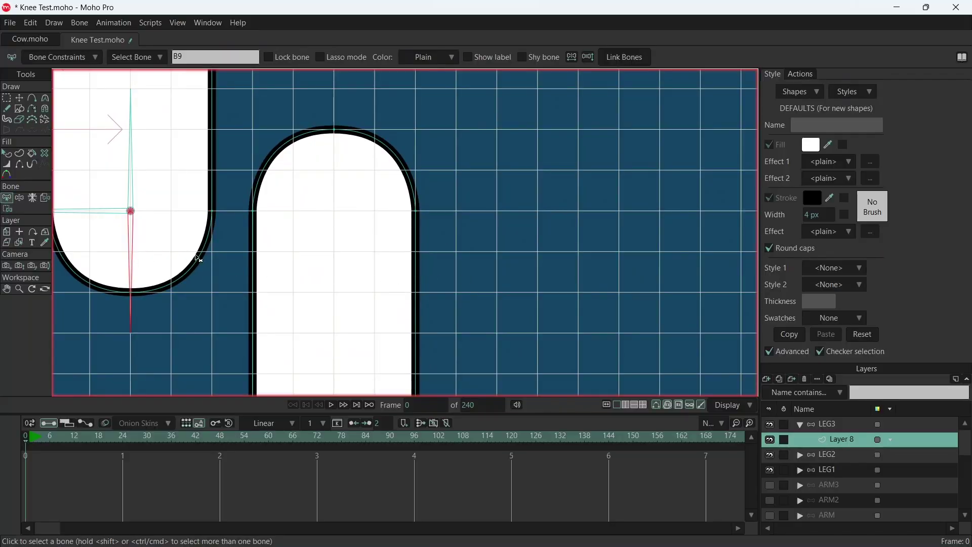
key("g")
left_click_drag(237, 105, 458, 246)
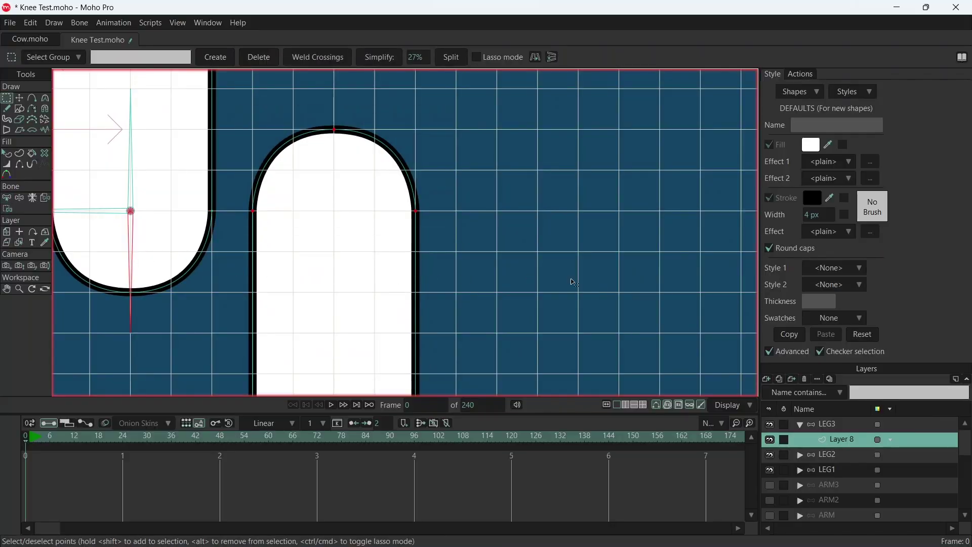
key("i")
left_click(186, 56)
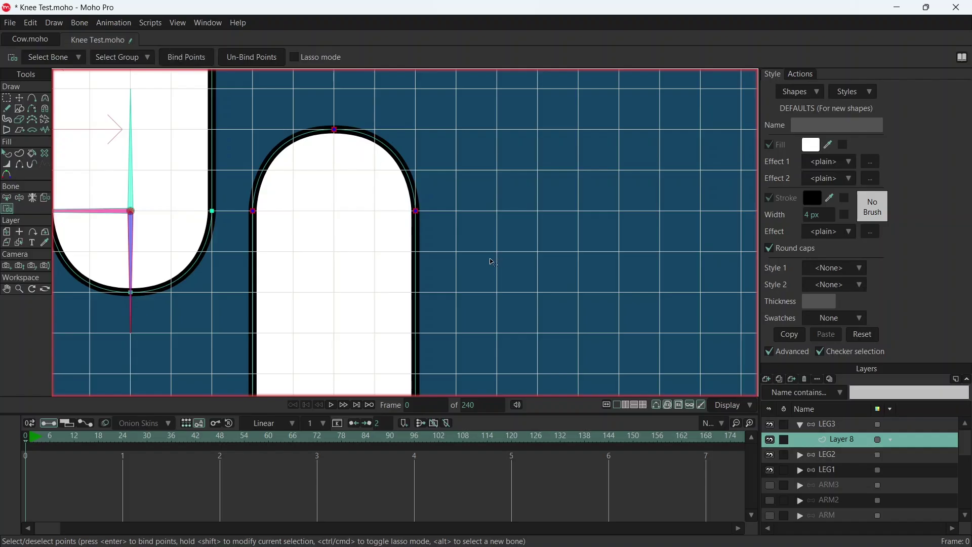
Bind the three points at the lower leg shape's bottom end to the bottom vertical bone B10.
scroll(490, 260, "down", 3)
left_click_drag(515, 317, 510, 196)
scroll(414, 264, "up", 2)
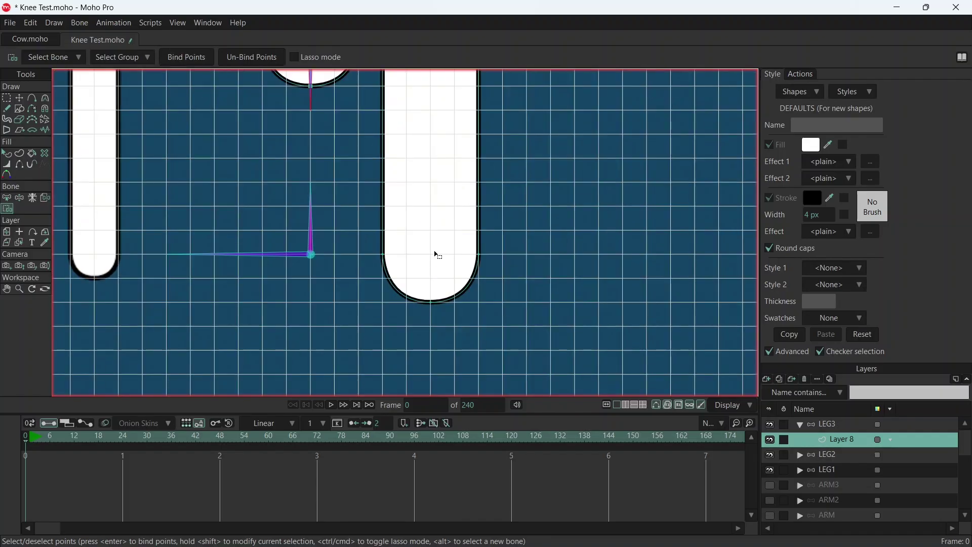
key("z")
left_click(314, 232)
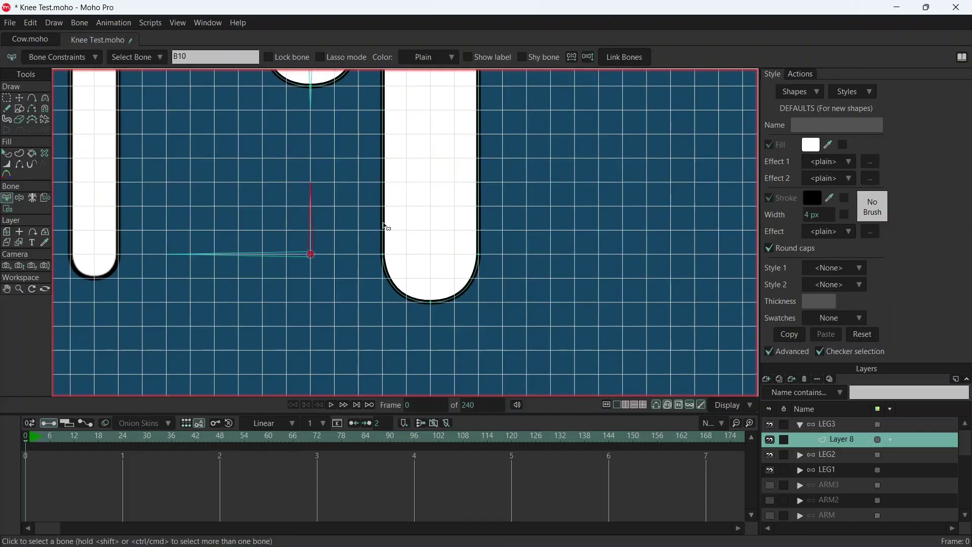
key("i")
left_click_drag(363, 225, 529, 329)
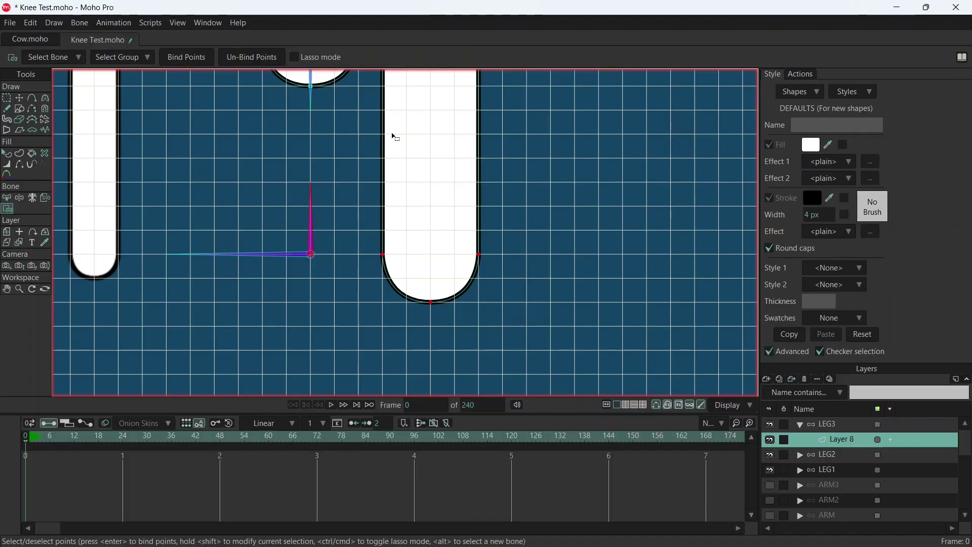
scroll(448, 240, "down", 4)
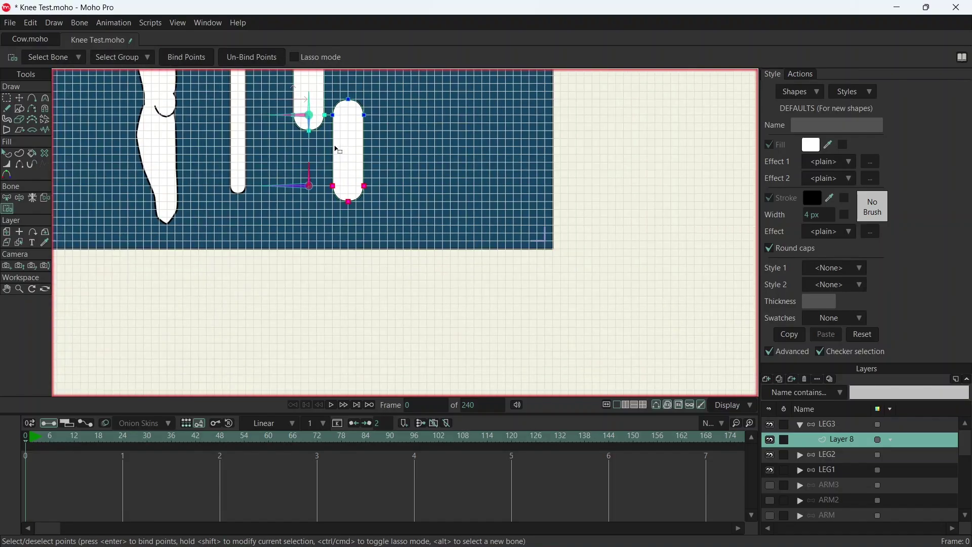
scroll(448, 240, "up", 2)
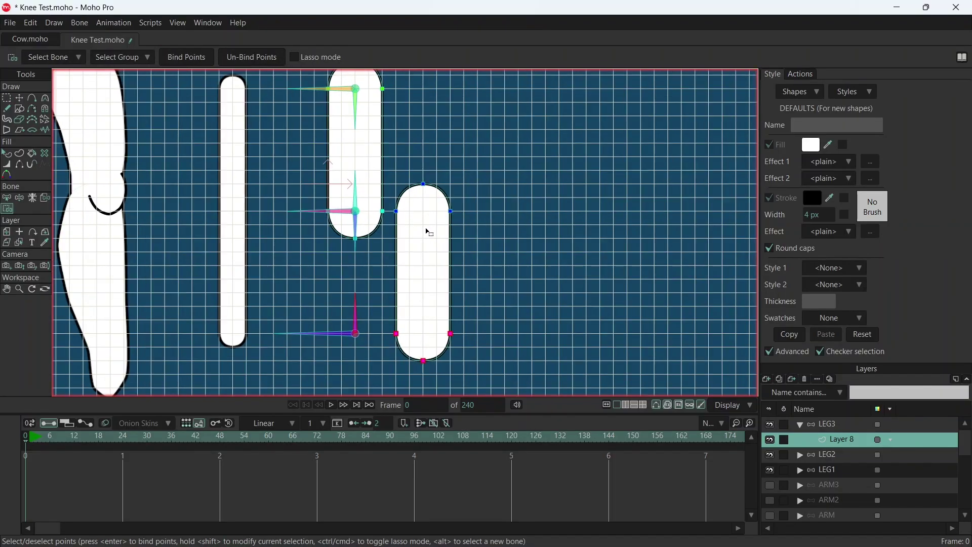
key("Return")
Move the whole lower leg shape horizontally onto the bones so it overlaps the upper leg's rounded end, at X 0.1111.
key("t")
key("ctrl+a")
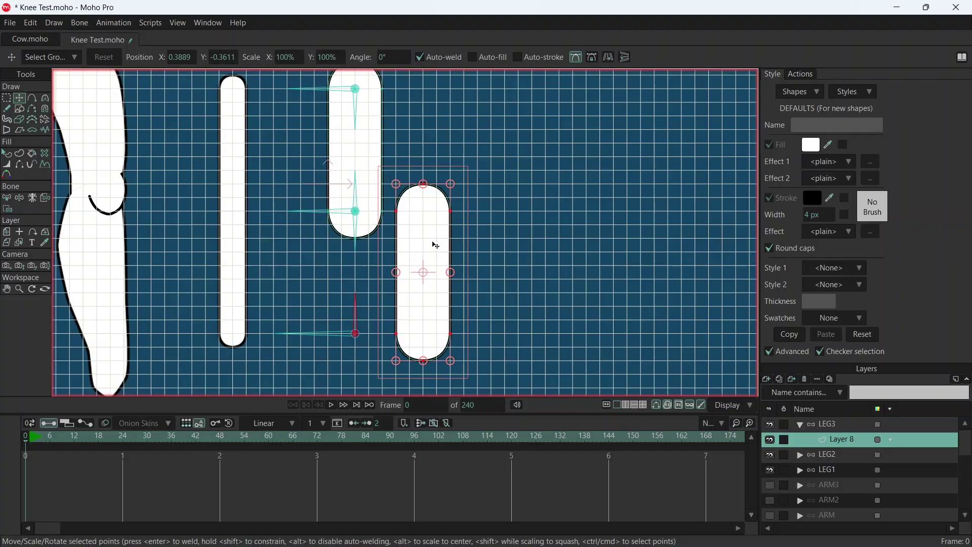
left_click_drag(436, 245, 364, 241)
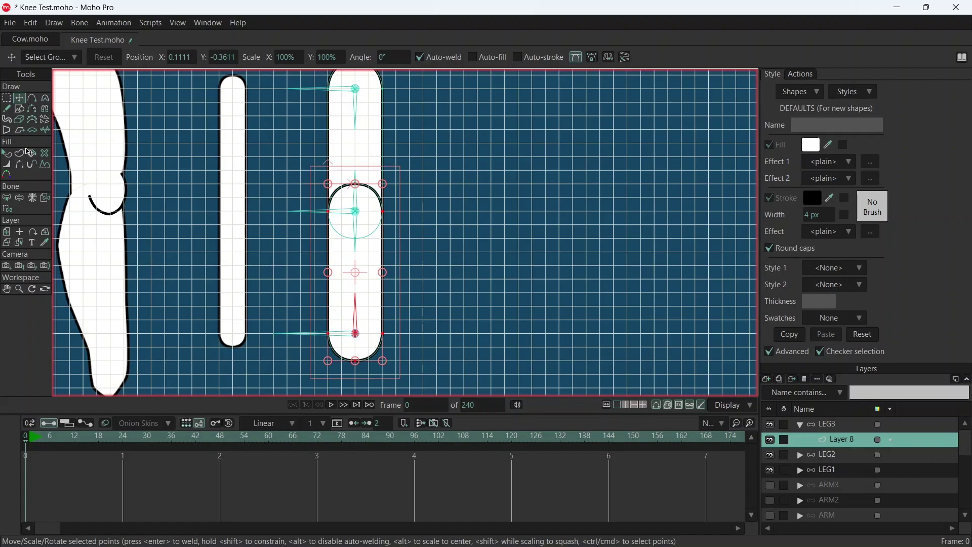
Hide both curved outline edges at the lower leg shape's top end where it overlaps the upper leg.
left_click(20, 165)
scroll(390, 200, "up", 5)
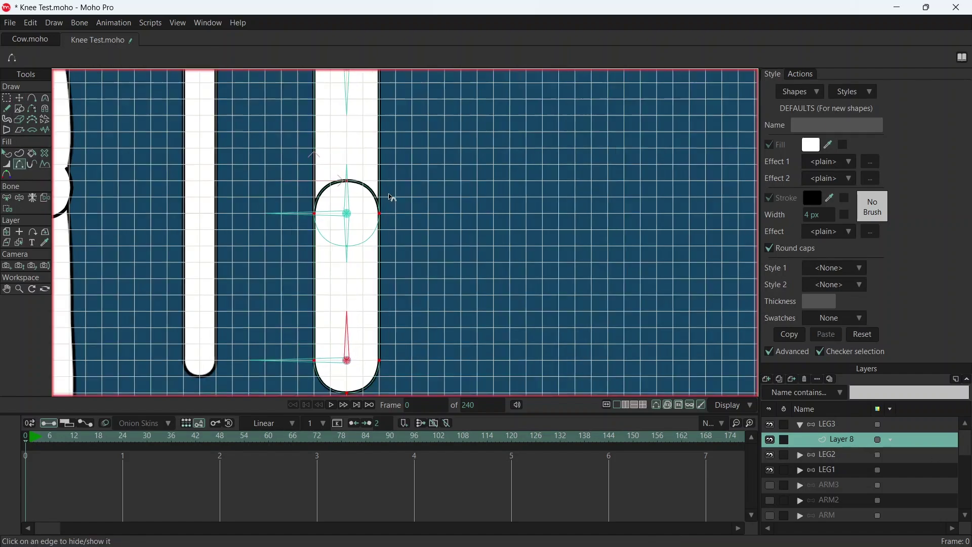
left_click(313, 193)
left_click(416, 192)
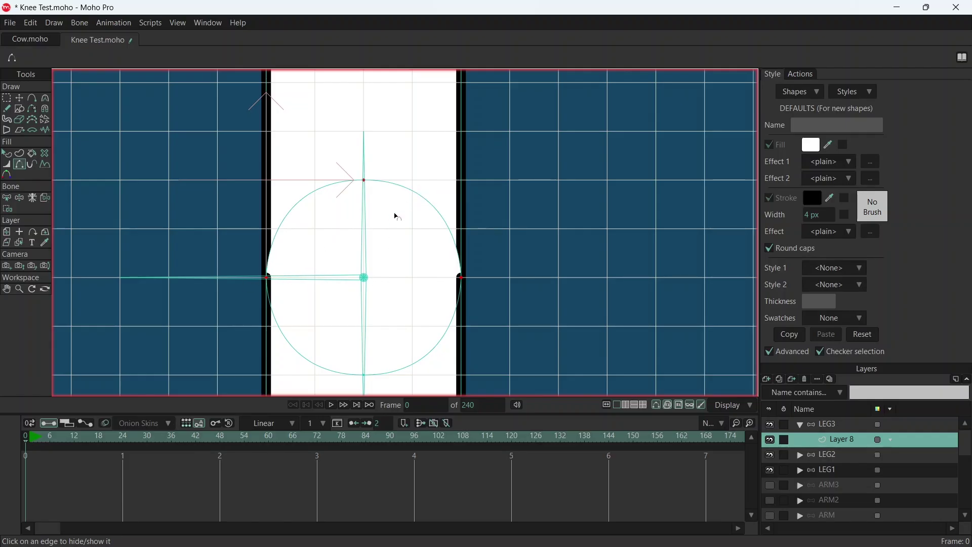
Move the lower leg shape's top point down to the knee joint at Y -0.1111 and switch to the LEG3 bone layer.
key("t")
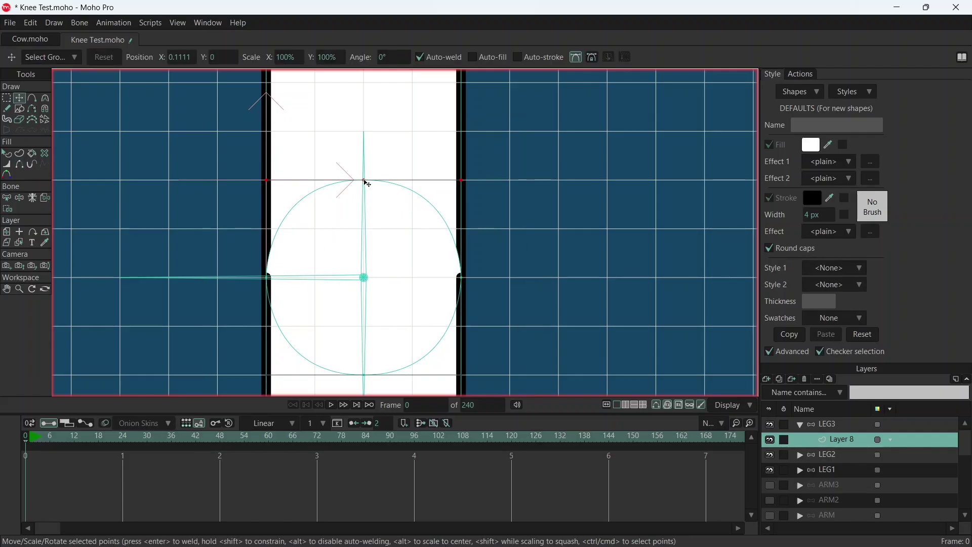
left_click_drag(366, 182, 365, 277)
scroll(397, 221, "down", 5)
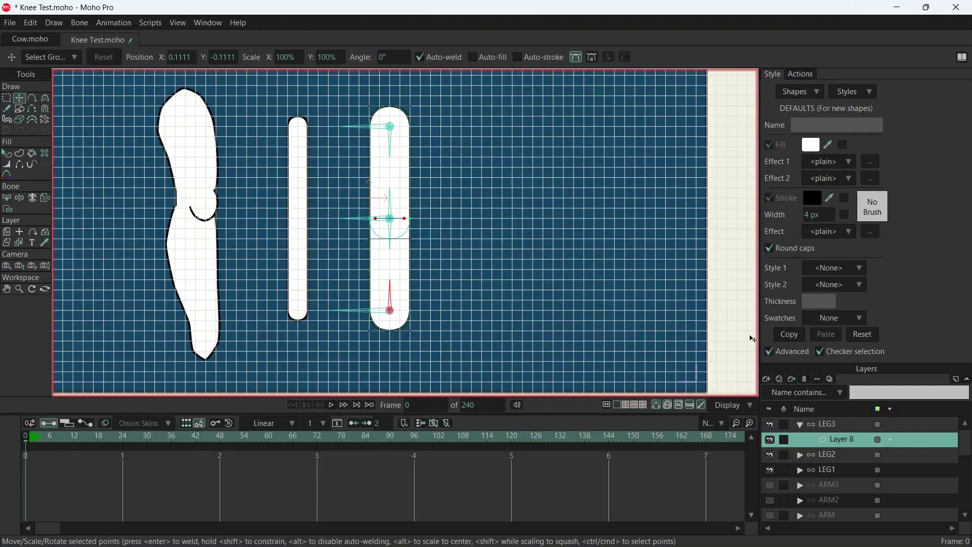
left_click(851, 427)
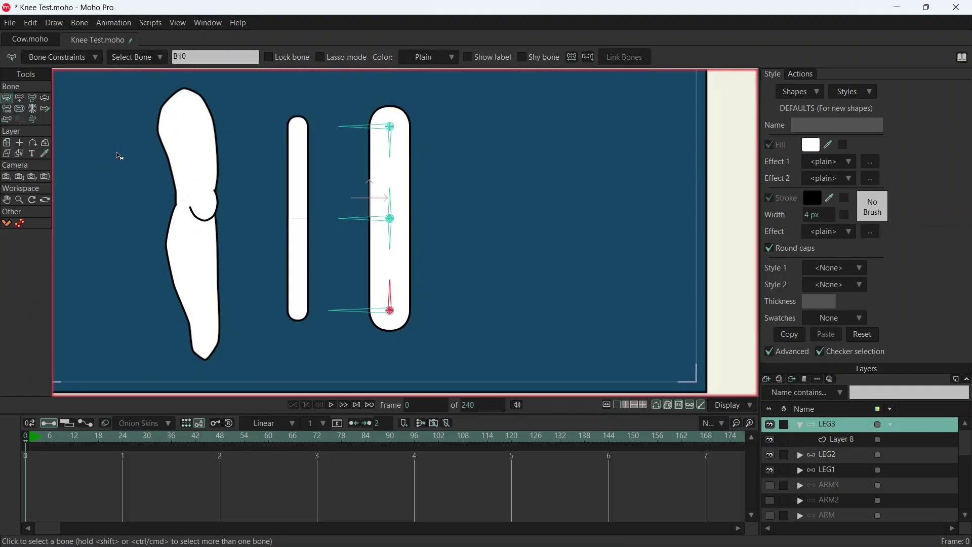
Try bending the knee at frame 14 by rotating the middle horizontal bone, and undo the rotation.
left_click(83, 437)
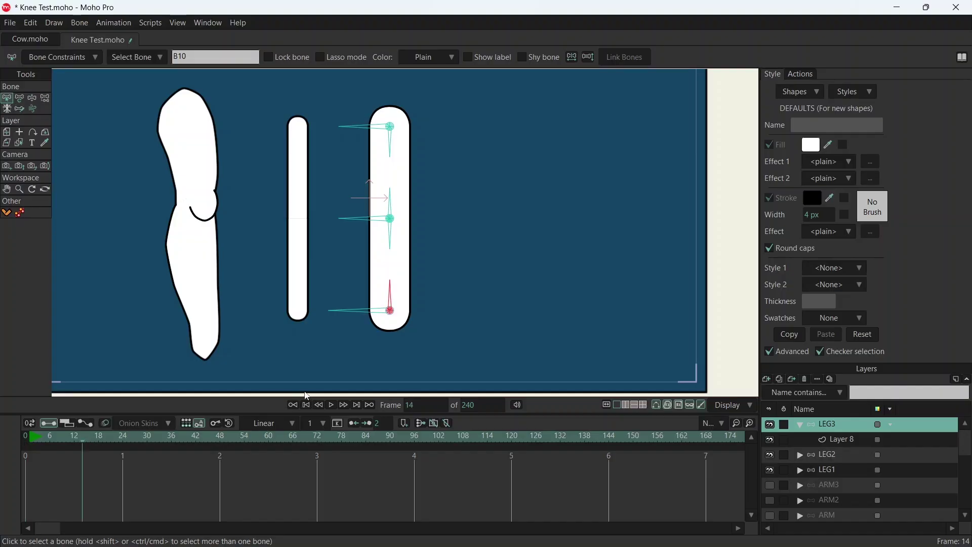
left_click(19, 98)
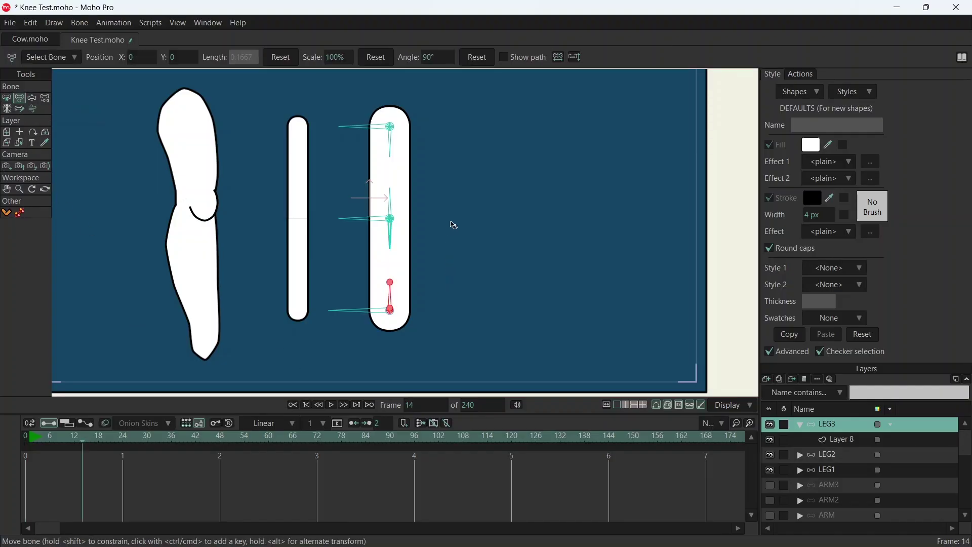
scroll(462, 210, "up", 2)
scroll(464, 210, "down", 1)
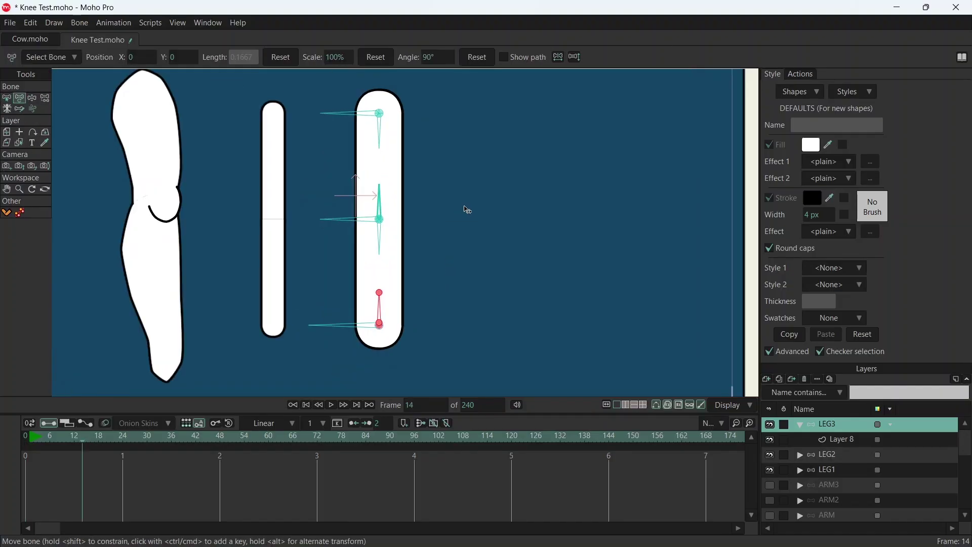
left_click(356, 221)
left_click_drag(356, 223, 402, 182)
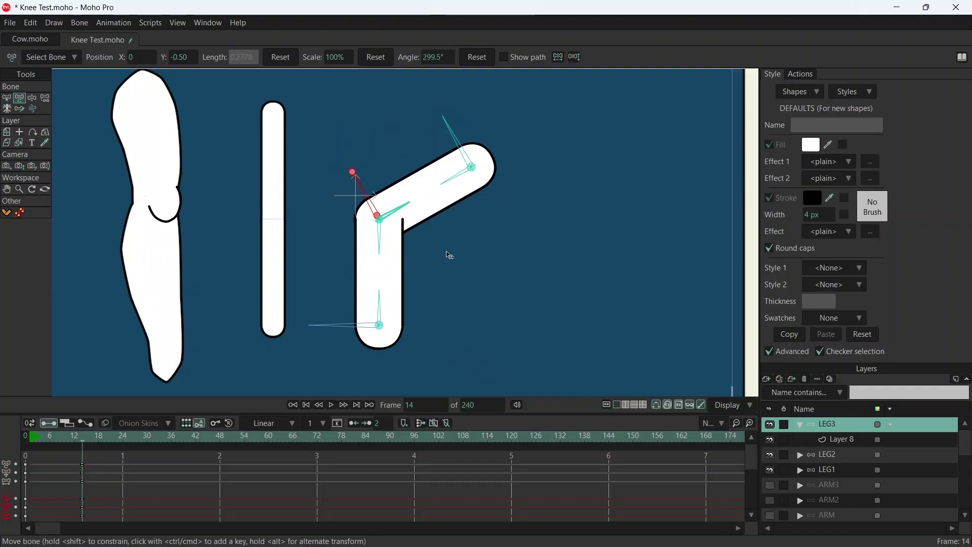
key("ctrl+z")
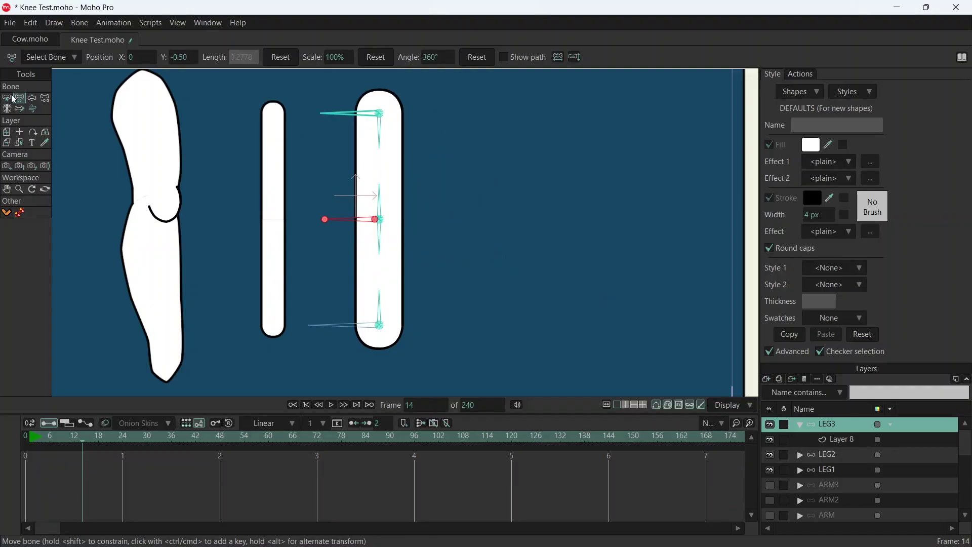
Try to reparent the bottom horizontal bone to the middle horizontal bone at frame 14.
key("z")
left_click(512, 174)
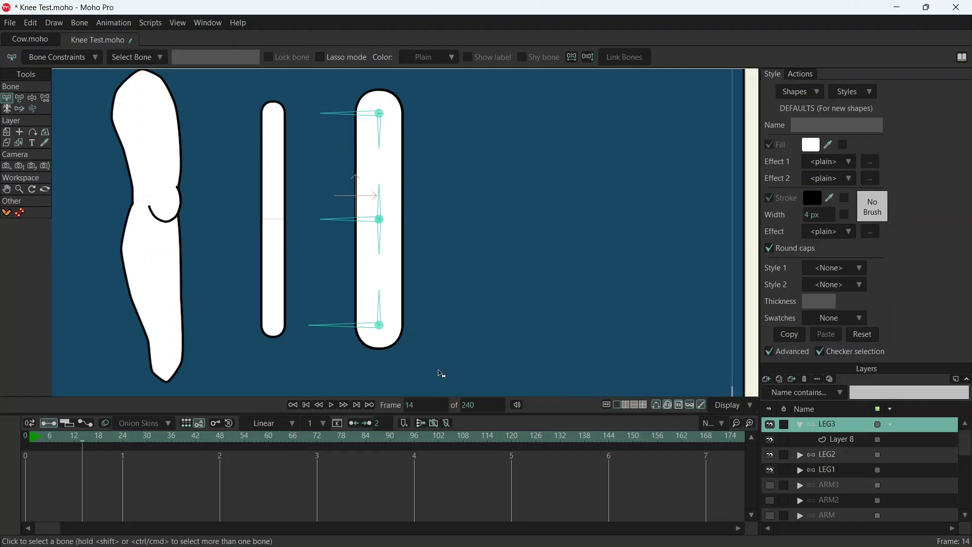
left_click_drag(316, 97, 345, 338)
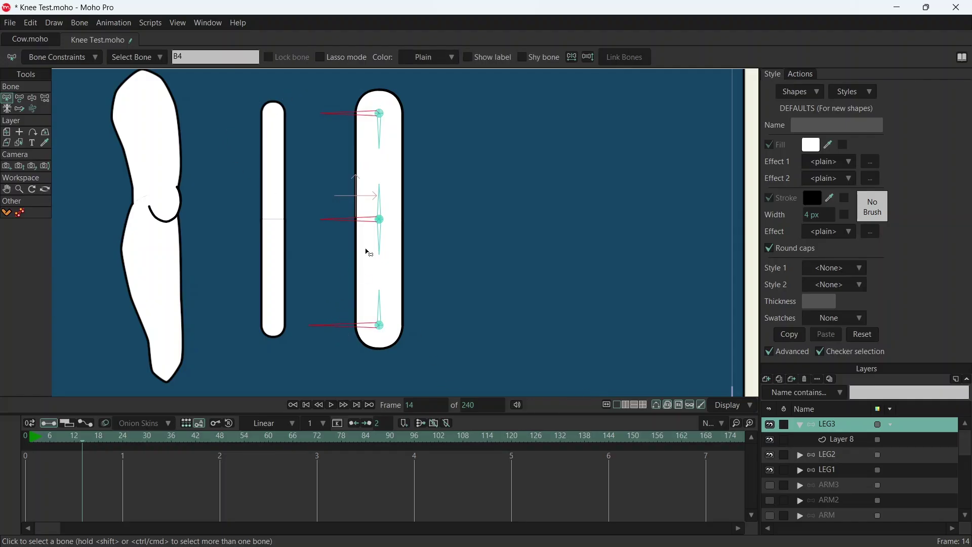
left_click(350, 320)
left_click(336, 326)
key("p")
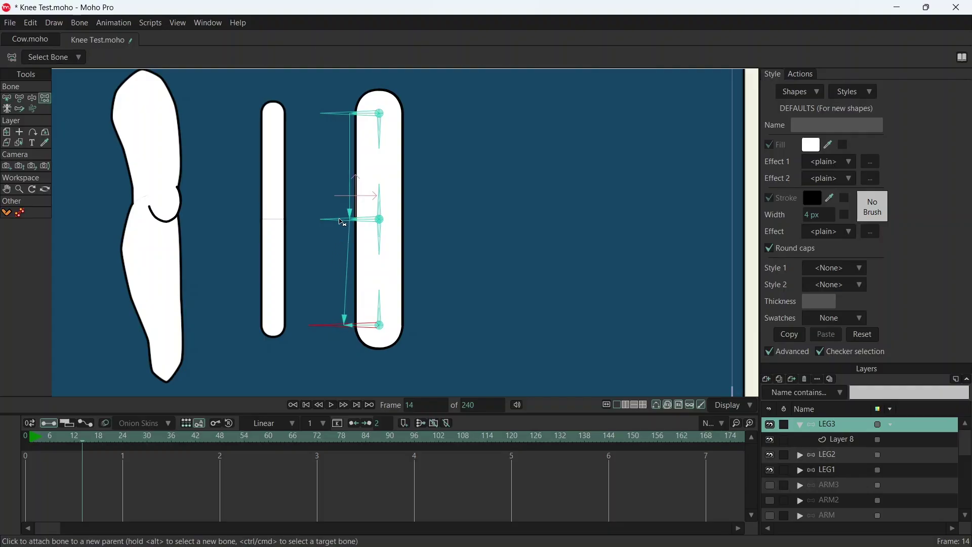
left_click(343, 225)
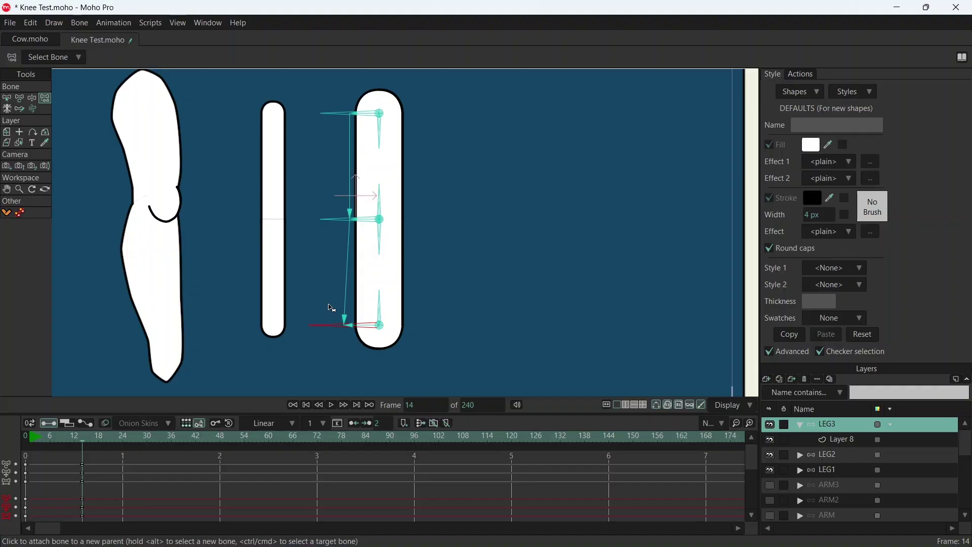
scroll(351, 276, "up", 2)
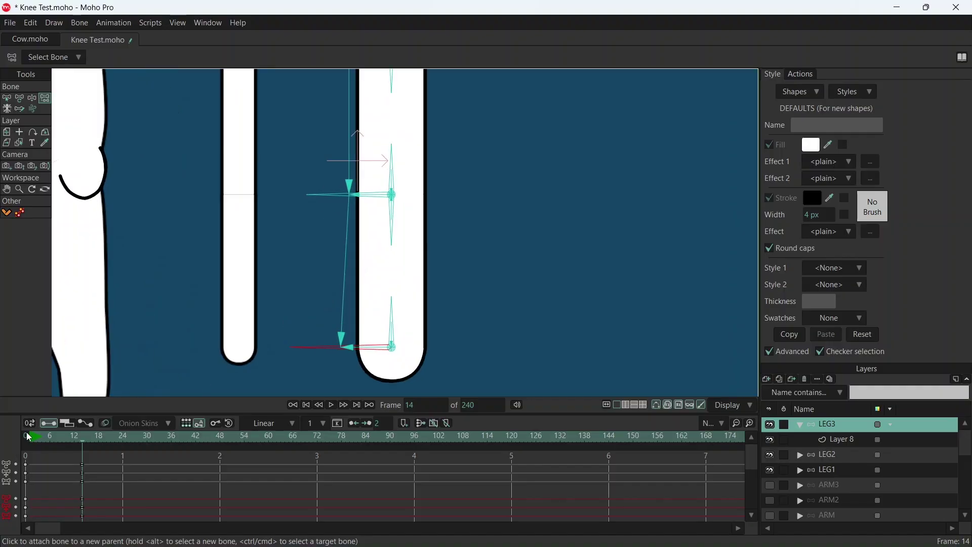
left_click(80, 454)
Return to frame 0 and detach the top horizontal bone from its parent, the middle horizontal bone.
left_click_drag(36, 435, 8, 434)
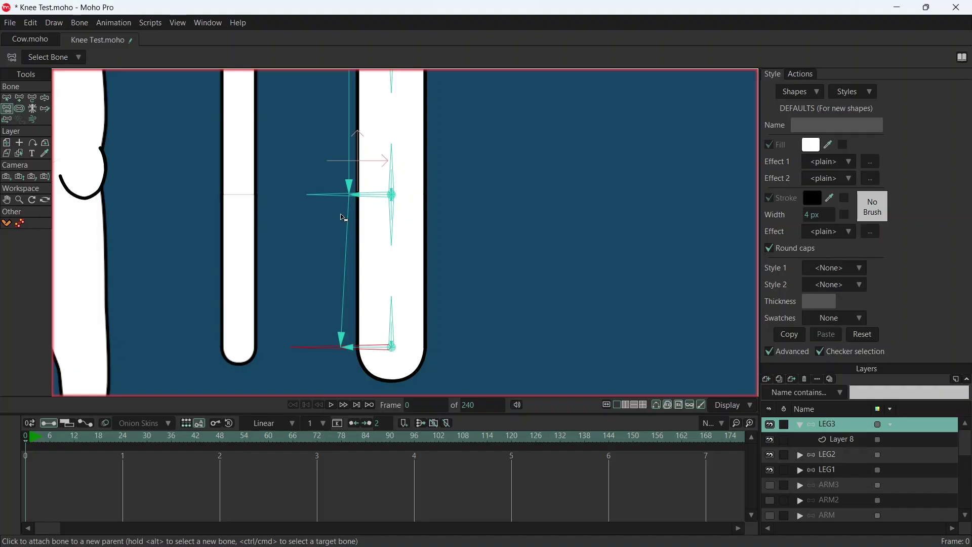
key("z")
scroll(327, 230, "up", 5)
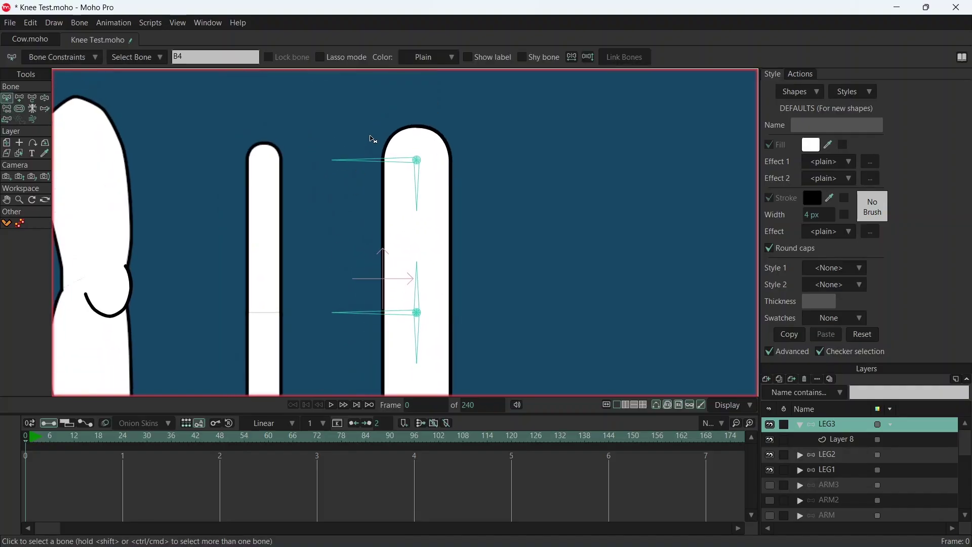
left_click(367, 164)
key("p")
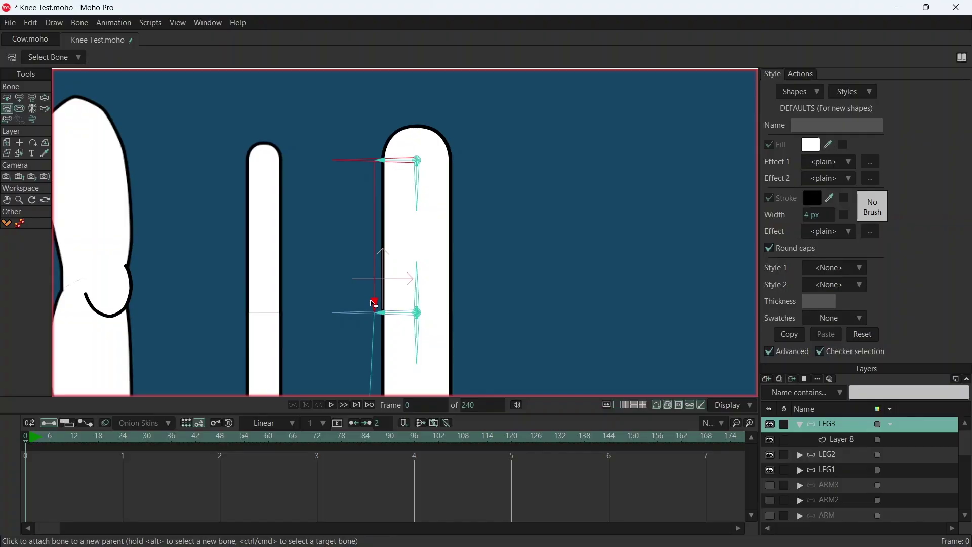
scroll(355, 301, "down", 5)
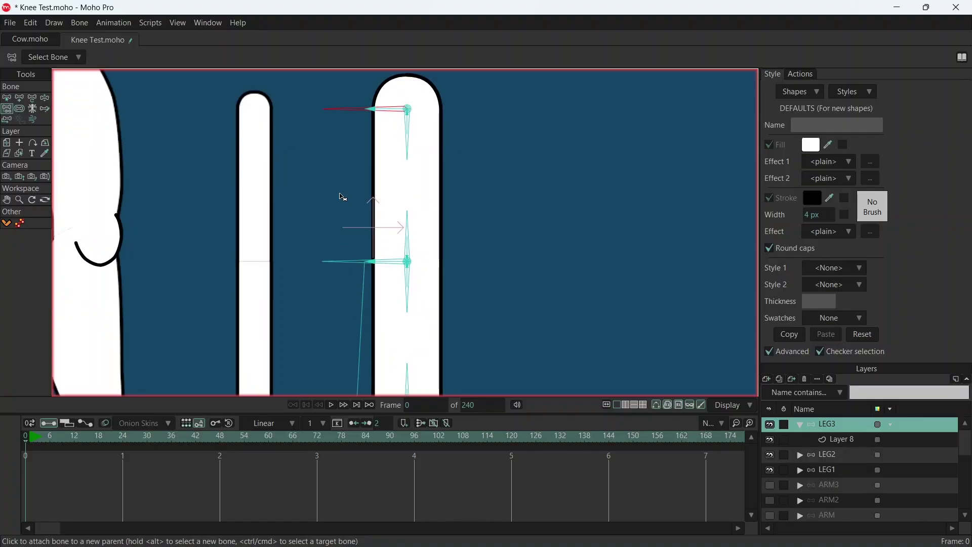
Detach the middle horizontal bone B5 from its parent, the bottom horizontal bone.
key("z")
left_click(340, 172)
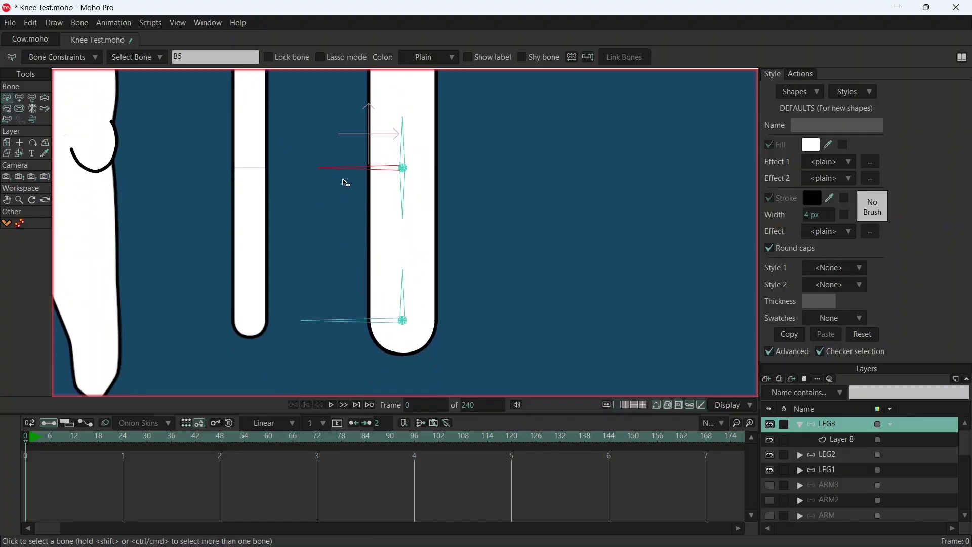
key("p")
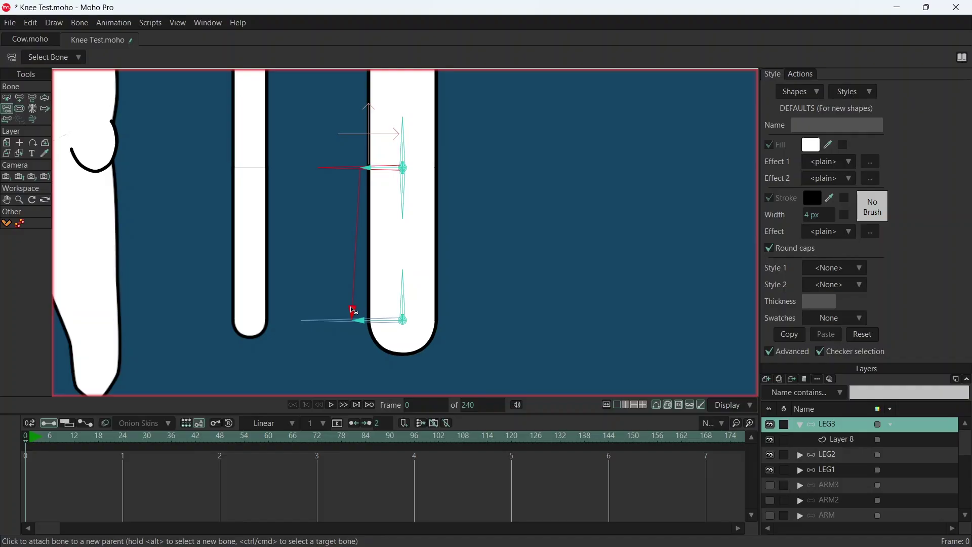
left_click(354, 320)
Parent the bottom horizontal bone to the middle horizontal bone B5.
key("z")
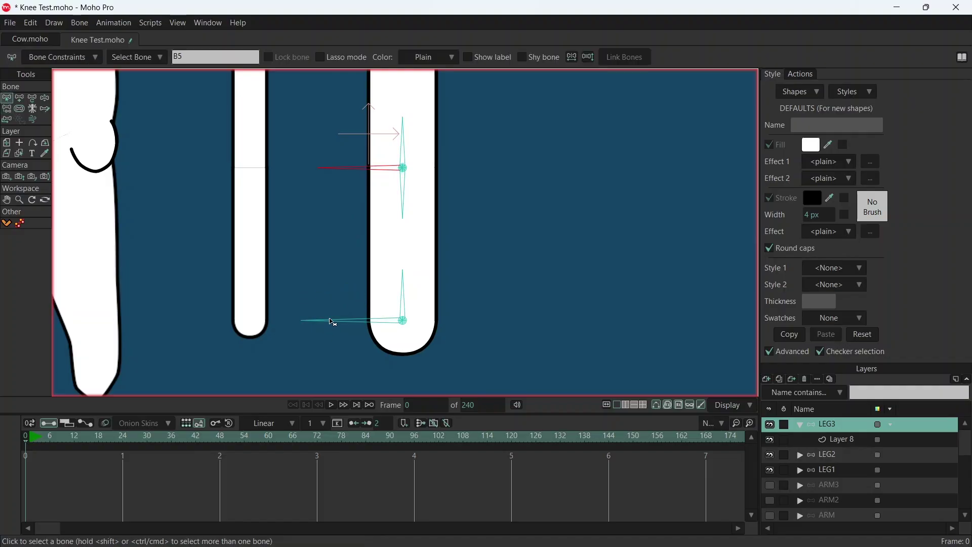
left_click(363, 319)
key("p")
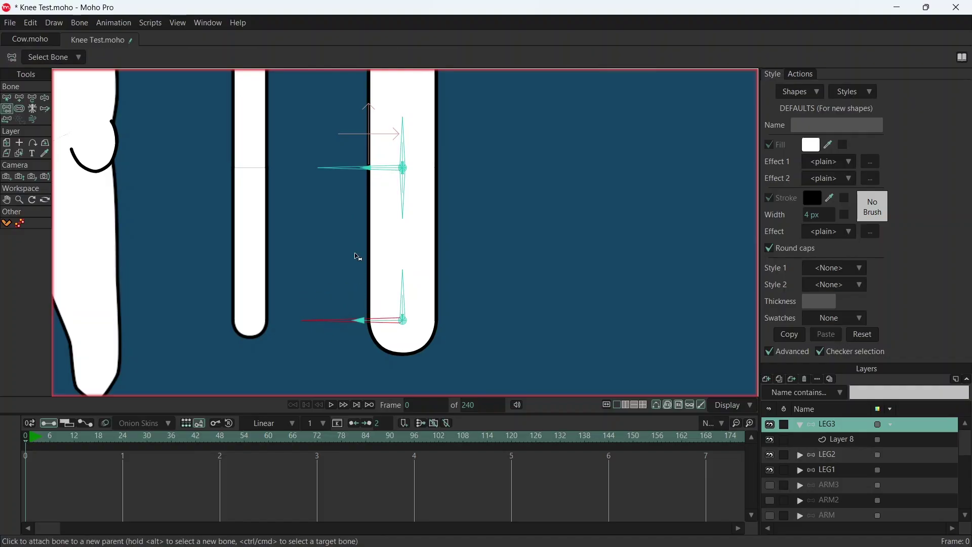
scroll(334, 182, "up", 3)
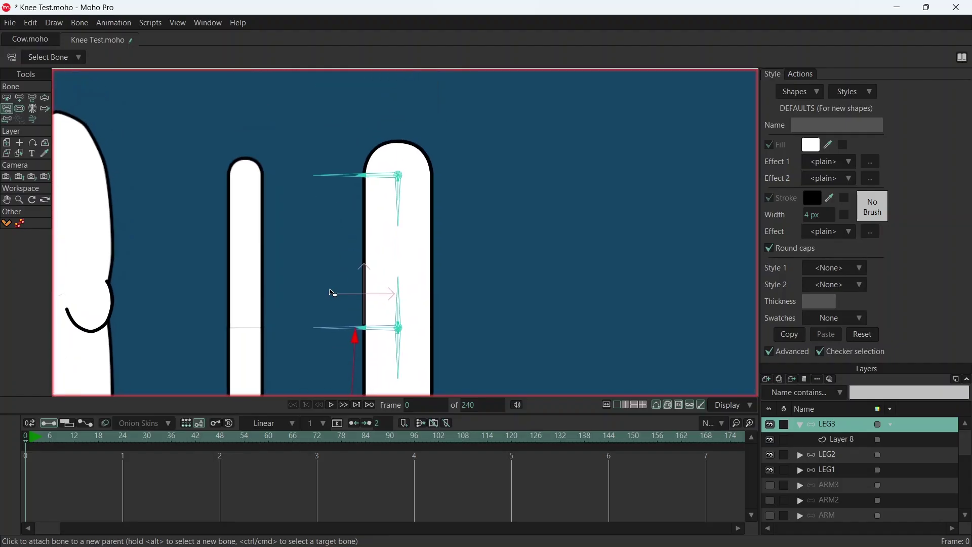
Parent the middle horizontal bone B5 to the top horizontal bone and clear the bone selection.
key("z")
left_click(335, 327)
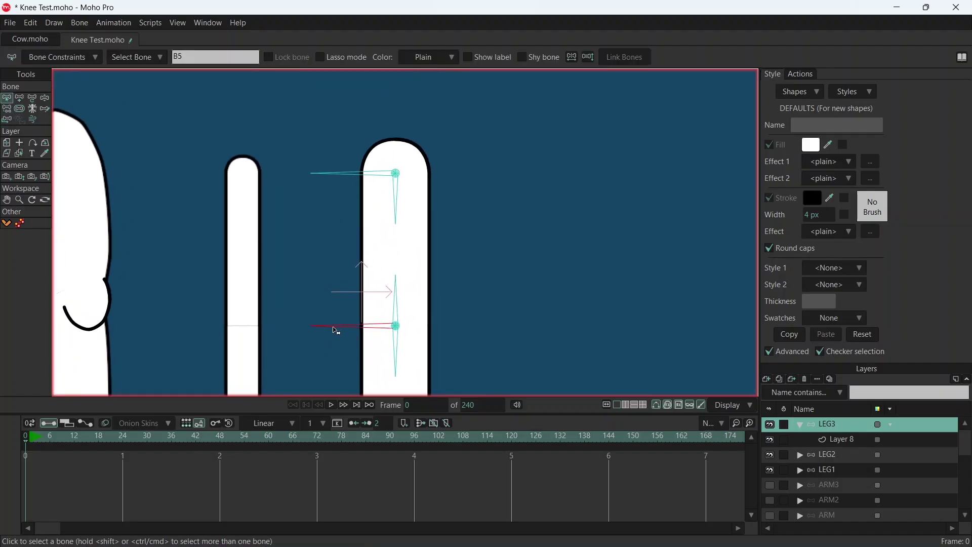
key("p")
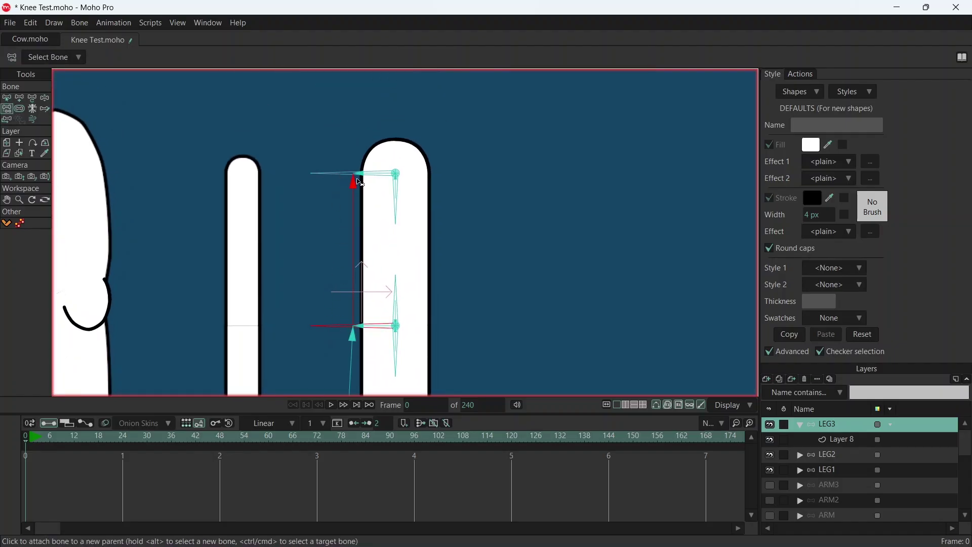
left_click(6, 97)
scroll(322, 228, "down", 5)
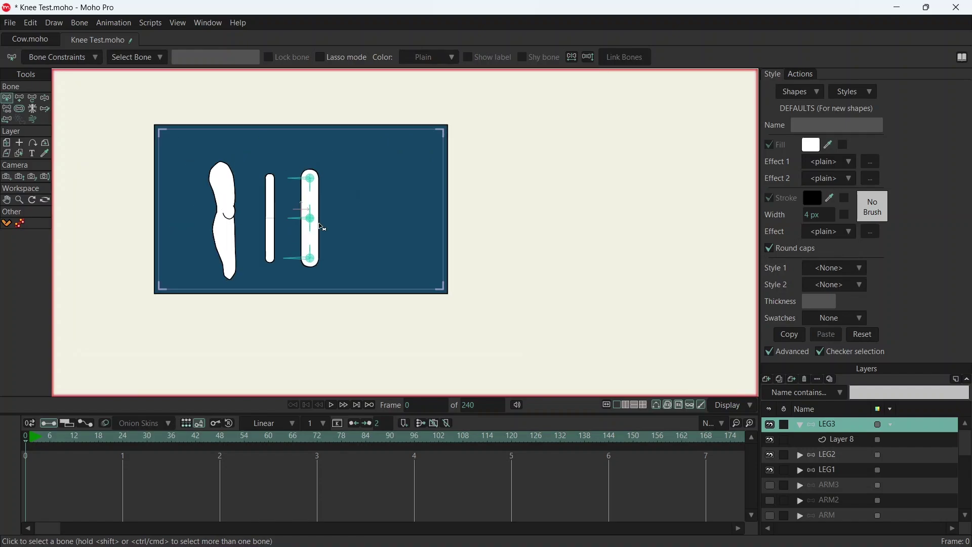
scroll(314, 223, "up", 5)
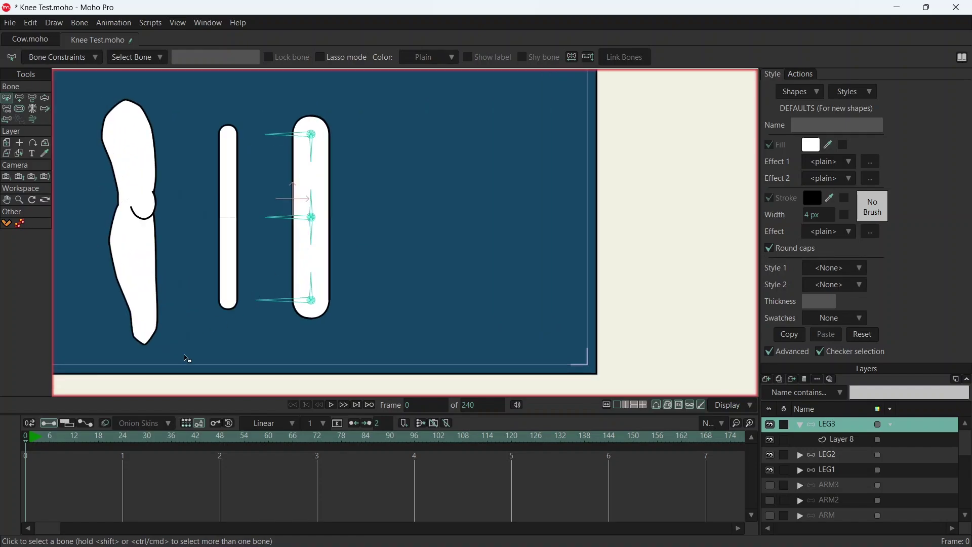
At frame 20, rotate LEG3's middle horizontal bone to about 92.8° so the lower leg bends sideways at the knee.
left_click(106, 440)
left_click(20, 97)
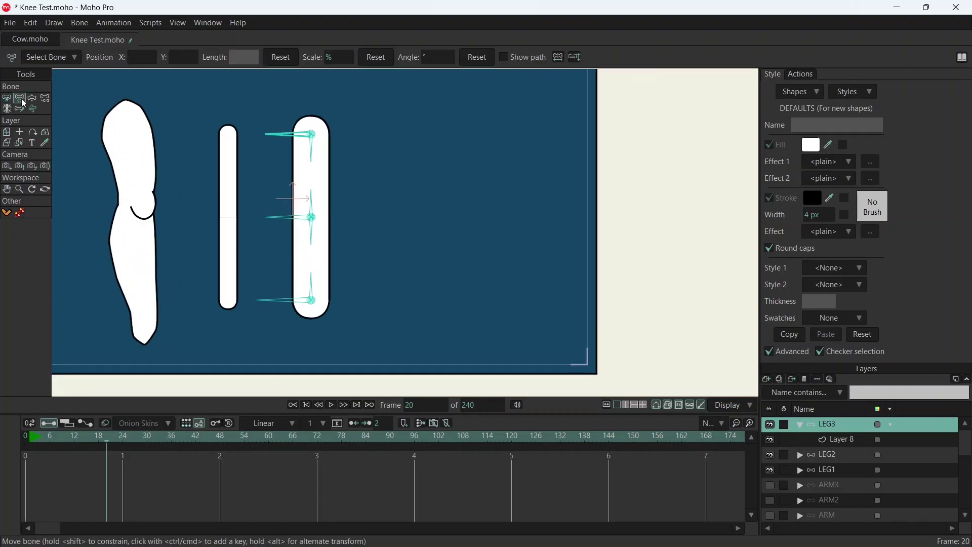
left_click_drag(293, 218, 305, 241)
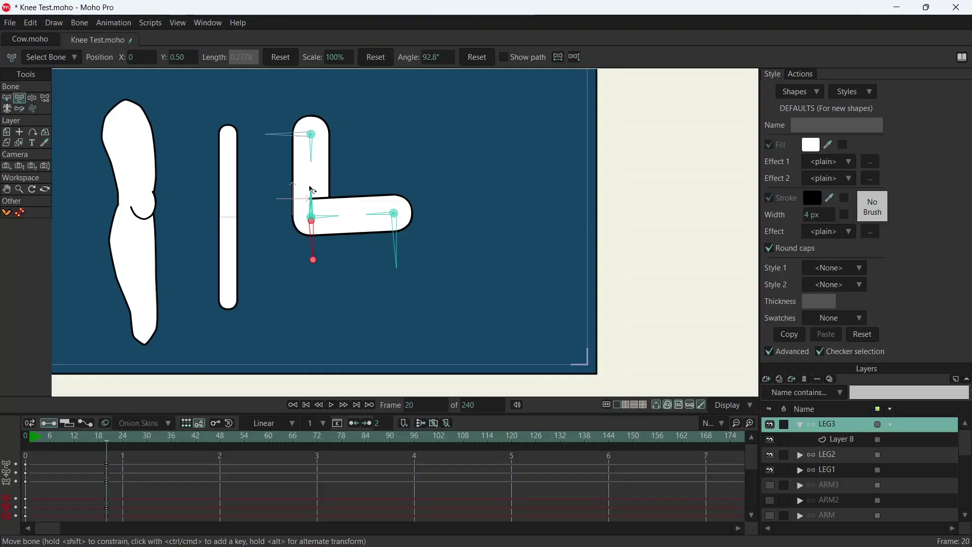
scroll(313, 187, "up", 3)
scroll(390, 187, "up", 2)
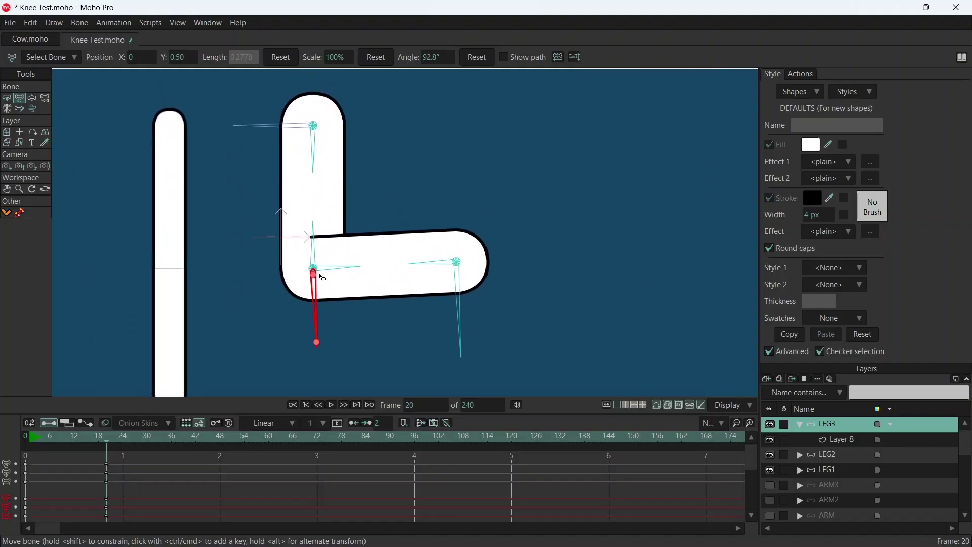
Test the knee by moving LEG3's middle bone up and away with the leg bent, and return it to a nearly straight pose.
mouse_move(322, 278)
left_mouse_down()
mouse_move(393, 319)
mouse_move(283, 311)
mouse_move(275, 200)
mouse_move(403, 207)
mouse_move(372, 276)
mouse_move(318, 316)
mouse_move(402, 195)
mouse_move(360, 252)
mouse_move(391, 305)
mouse_move(316, 299)
mouse_move(282, 278)
mouse_move(282, 214)
mouse_move(354, 249)
mouse_move(377, 302)
mouse_move(349, 318)
mouse_move(321, 288)
left_mouse_up()
scroll(324, 283, "down", 10)
scroll(343, 255, "up", 2)
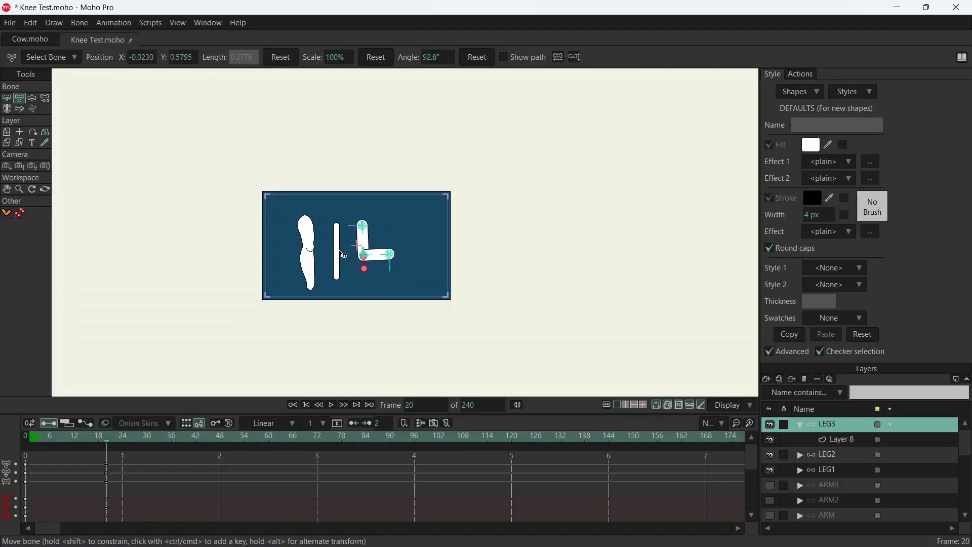
scroll(343, 255, "up", 5)
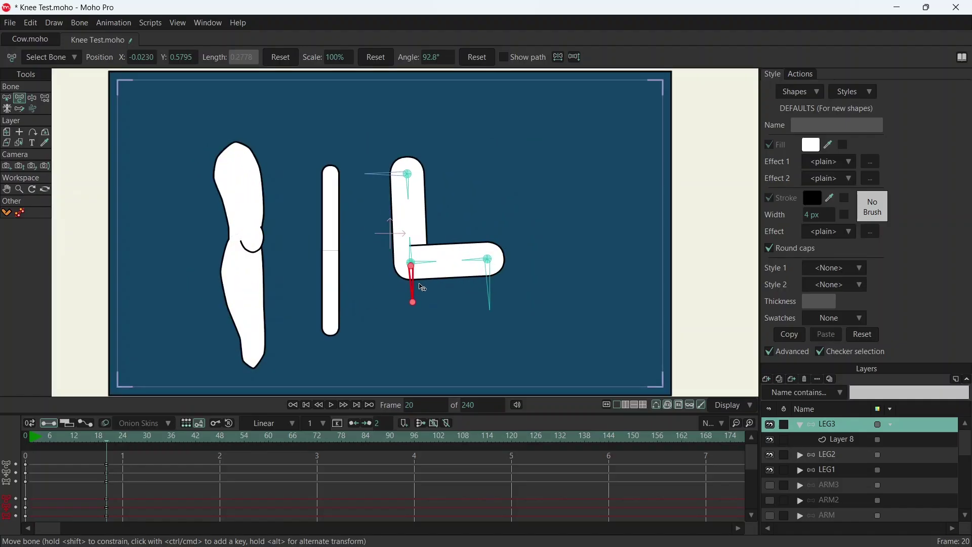
left_click_drag(416, 287, 384, 209)
left_click(406, 266)
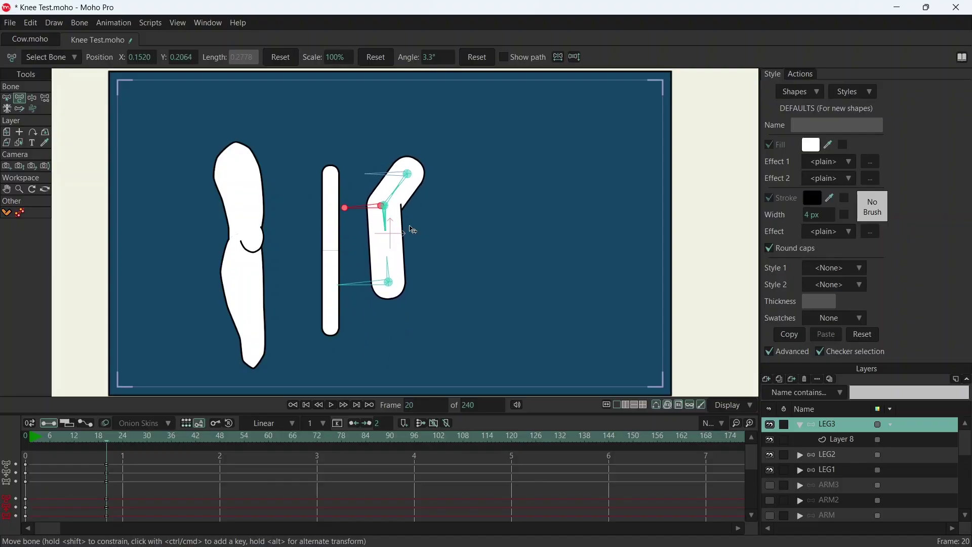
left_click(368, 214)
left_click_drag(383, 209, 405, 259)
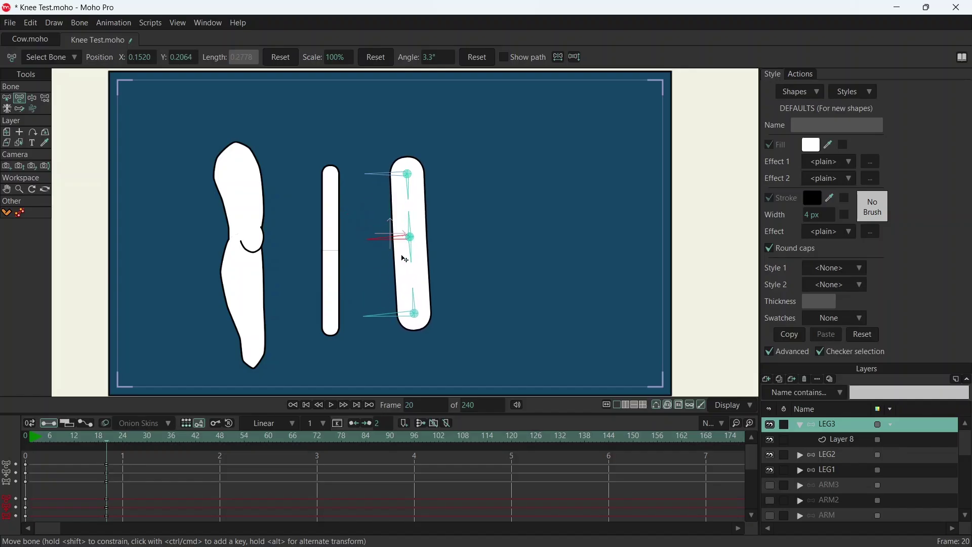
At frame 0, show the grid and add a vertical bone extending downward from LEG3's ankle joint.
left_click(11, 98)
scroll(459, 318, "up", 4)
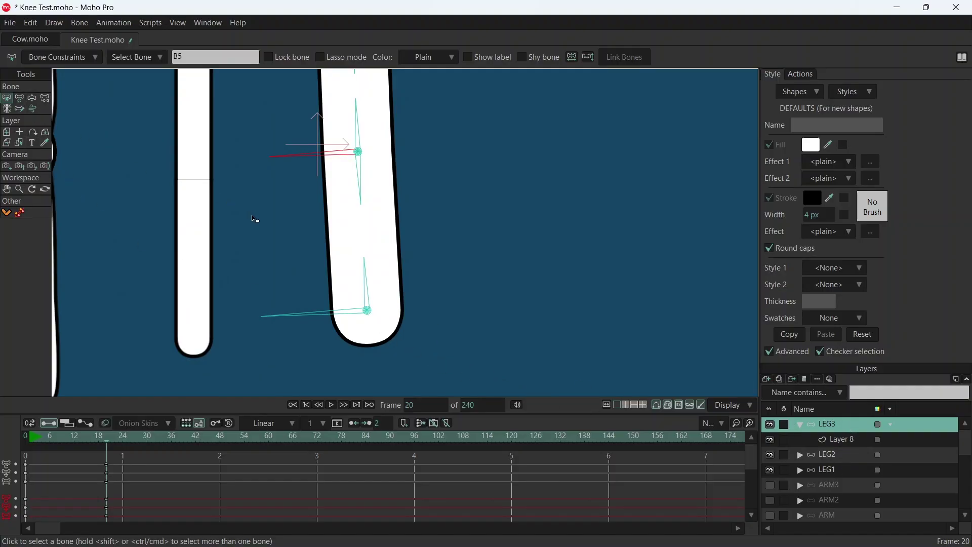
left_click(24, 440)
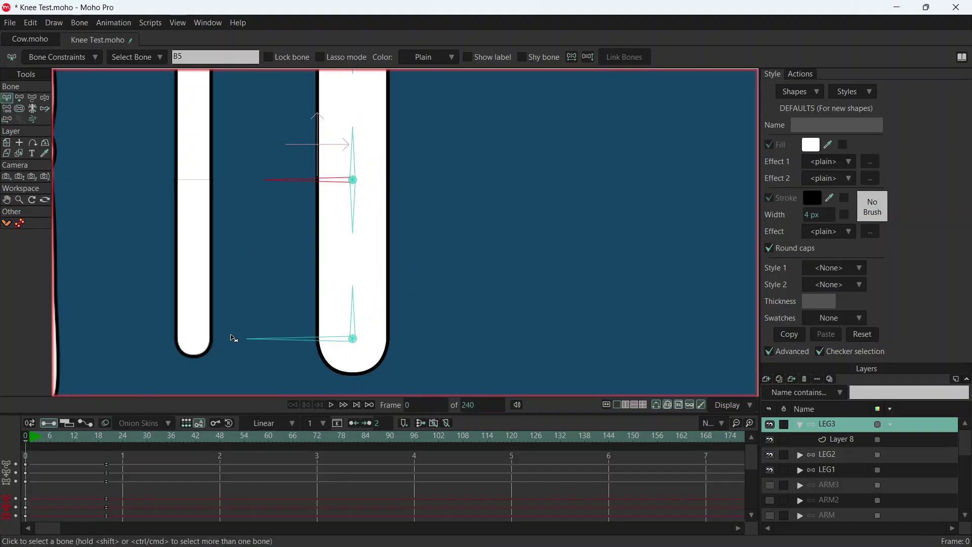
left_click_drag(419, 300, 468, 252)
key("ctrl+g")
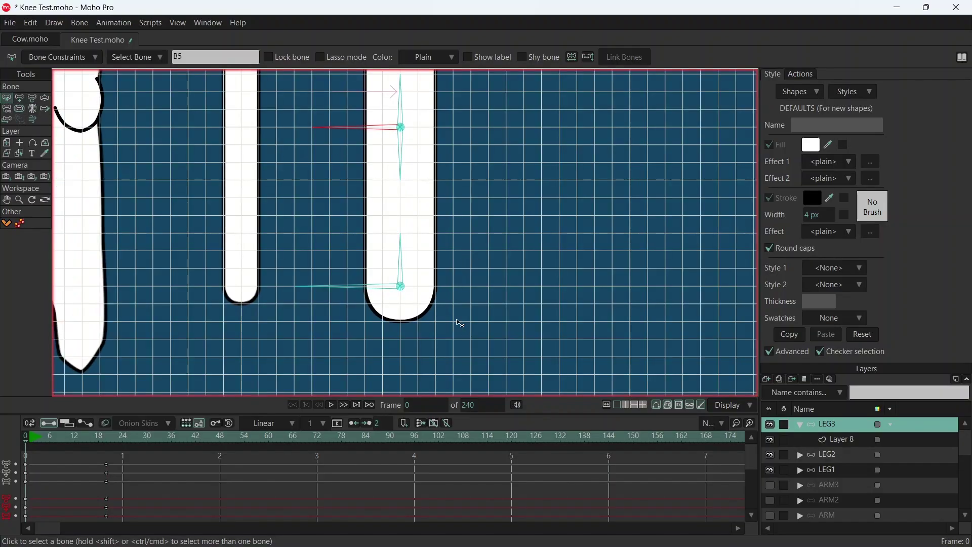
left_click(19, 98)
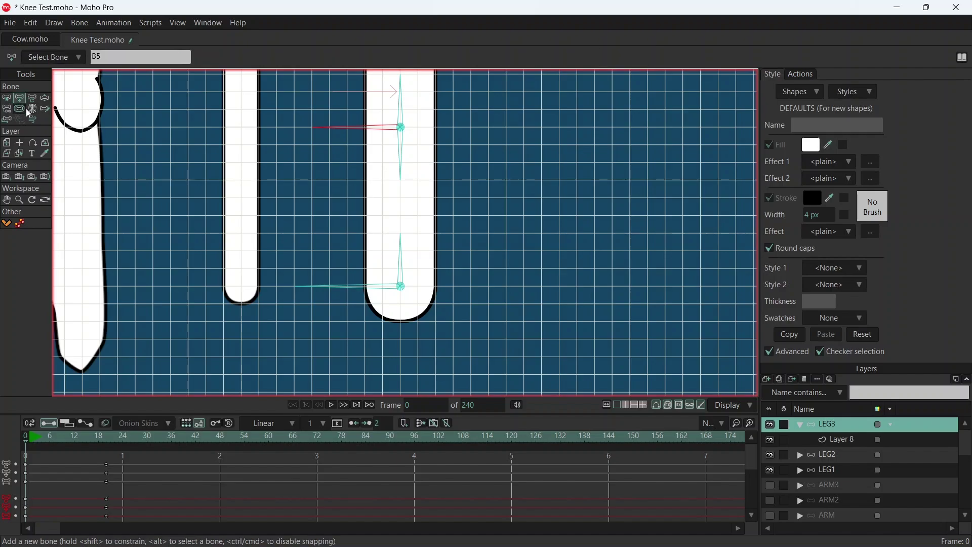
left_click_drag(400, 288, 403, 376)
left_click_drag(503, 284, 509, 234)
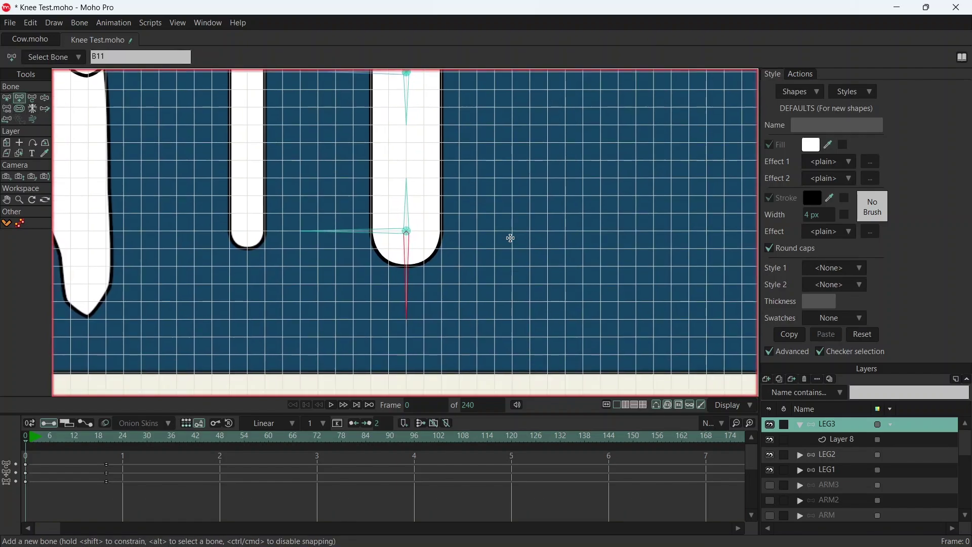
Parent the new downward bone to the small pin bone at LEG3's ankle joint and hide the grid.
key("s")
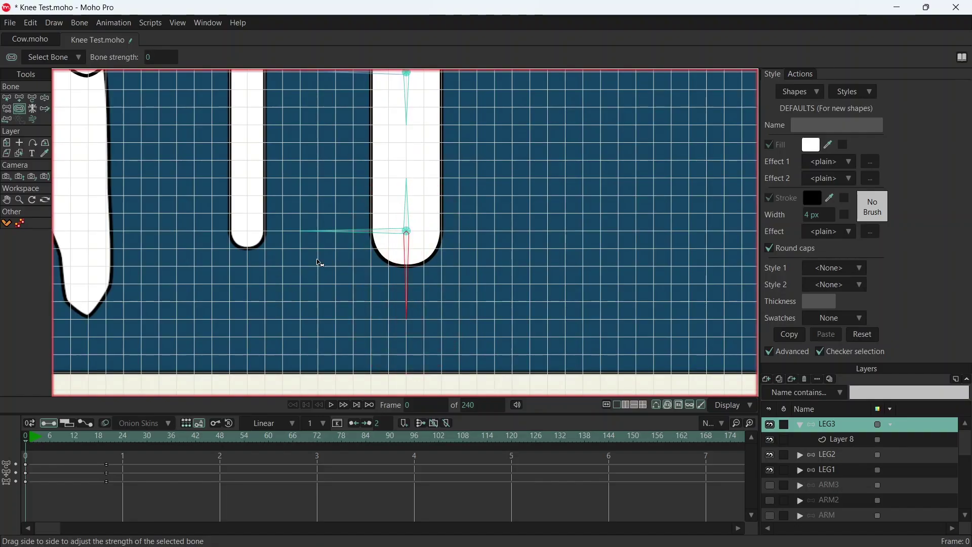
key("z")
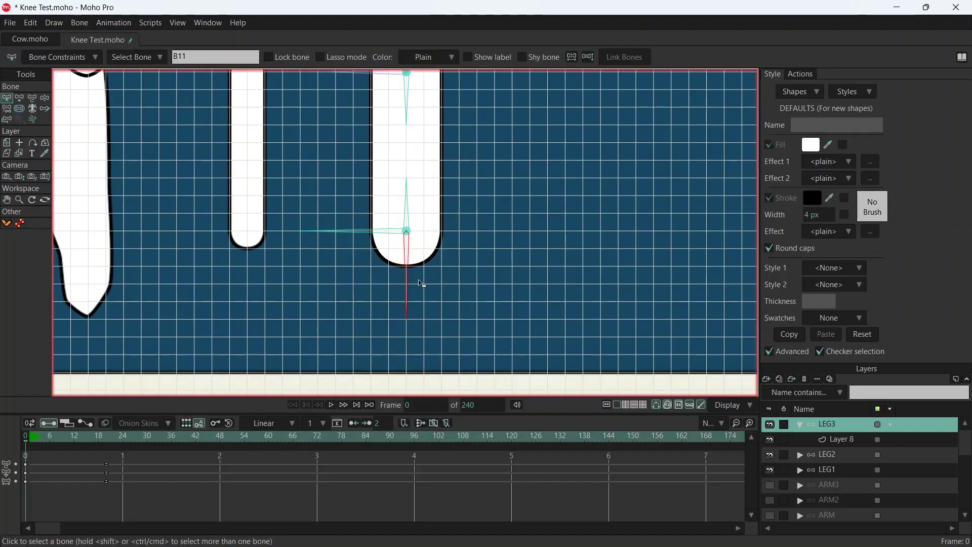
scroll(419, 220, "up", 8)
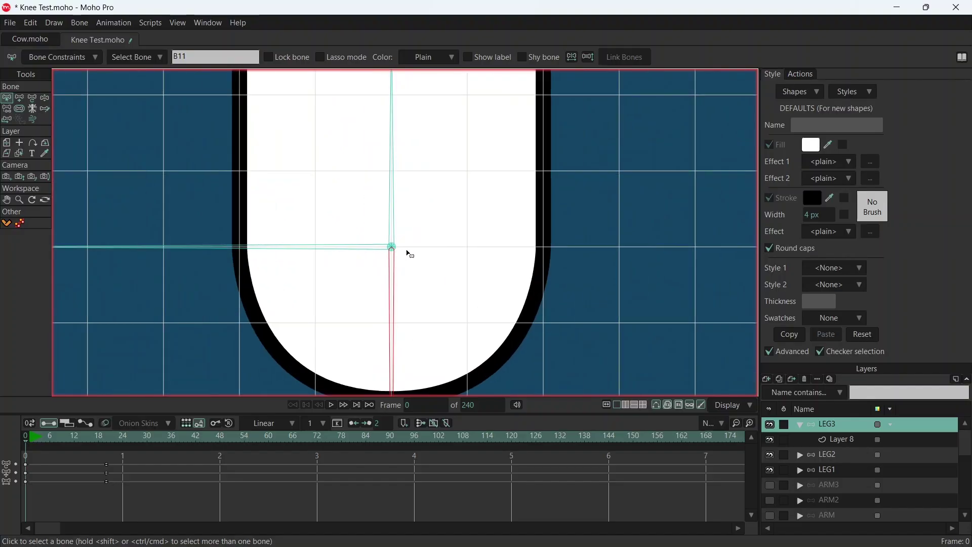
key("p")
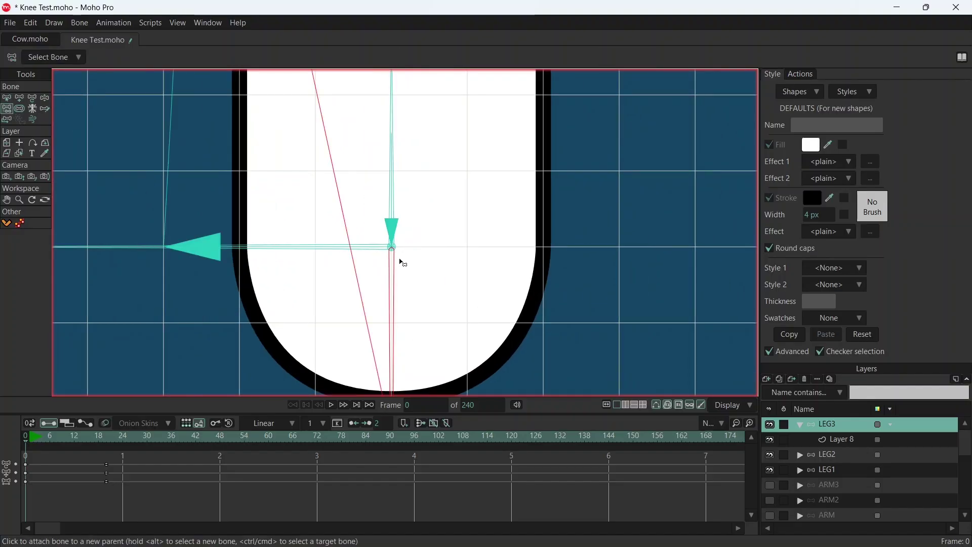
left_click(397, 251)
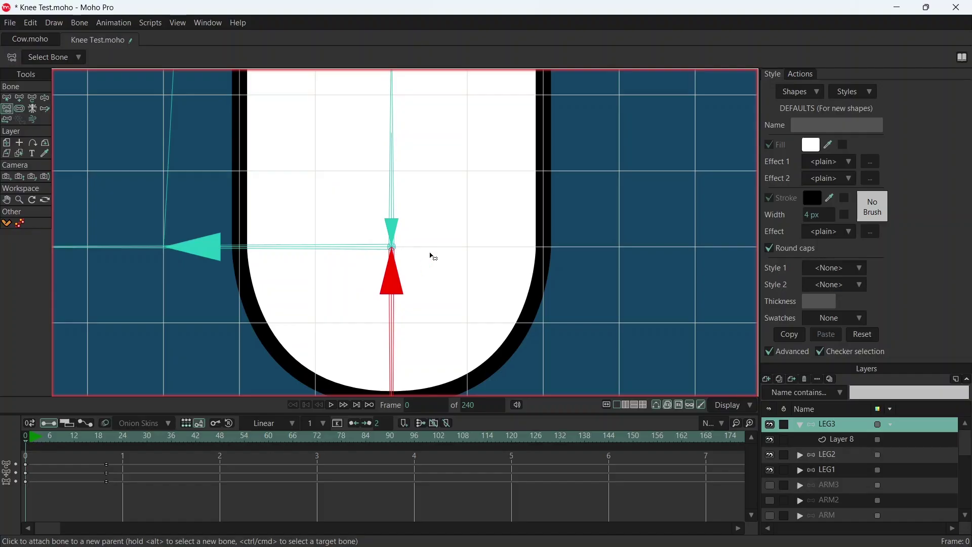
scroll(491, 243, "down", 5)
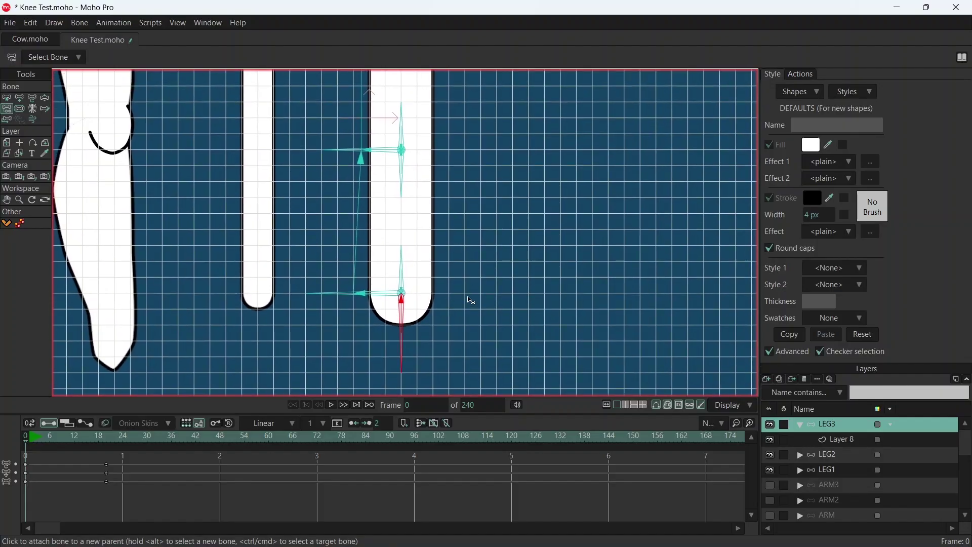
scroll(484, 263, "down", 3)
scroll(495, 203, "down", 4)
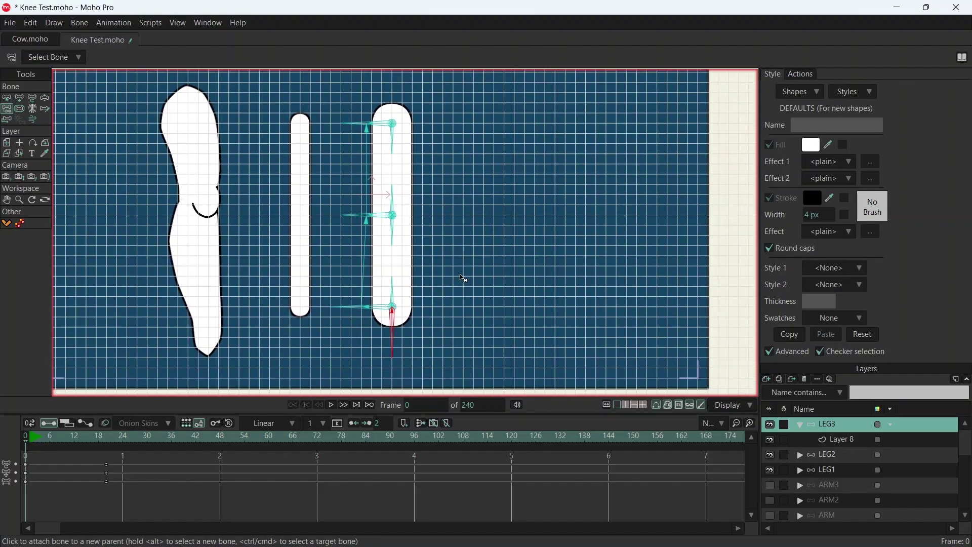
key("ctrl+g")
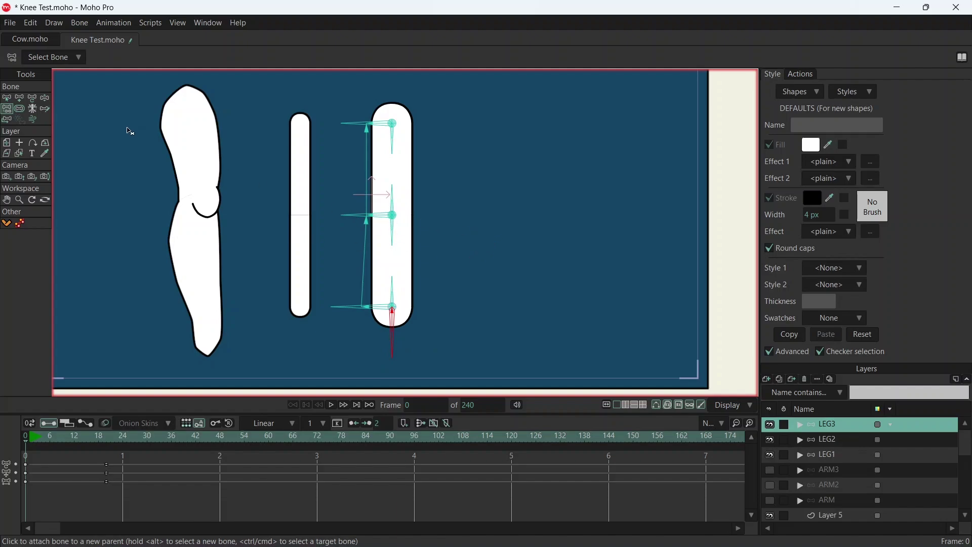
left_click_drag(130, 131, 200, 179)
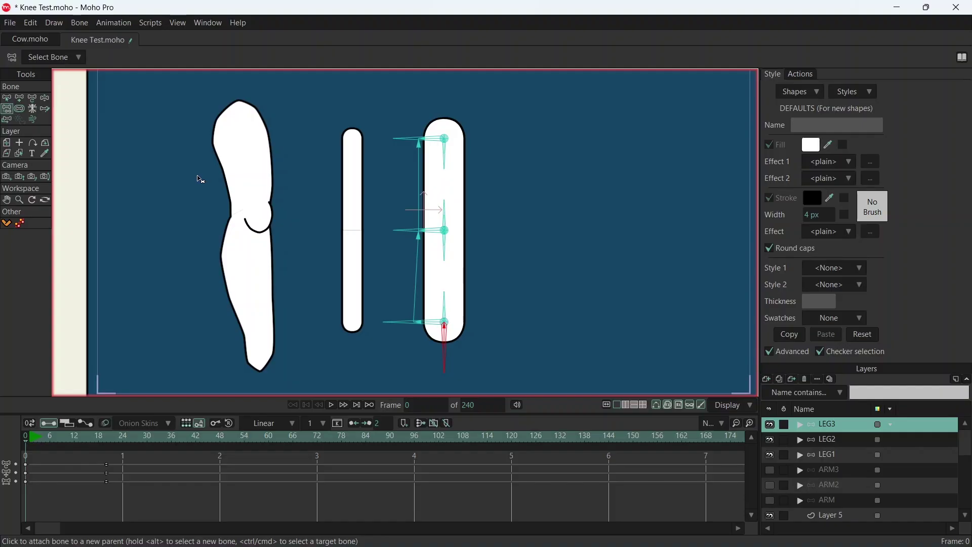